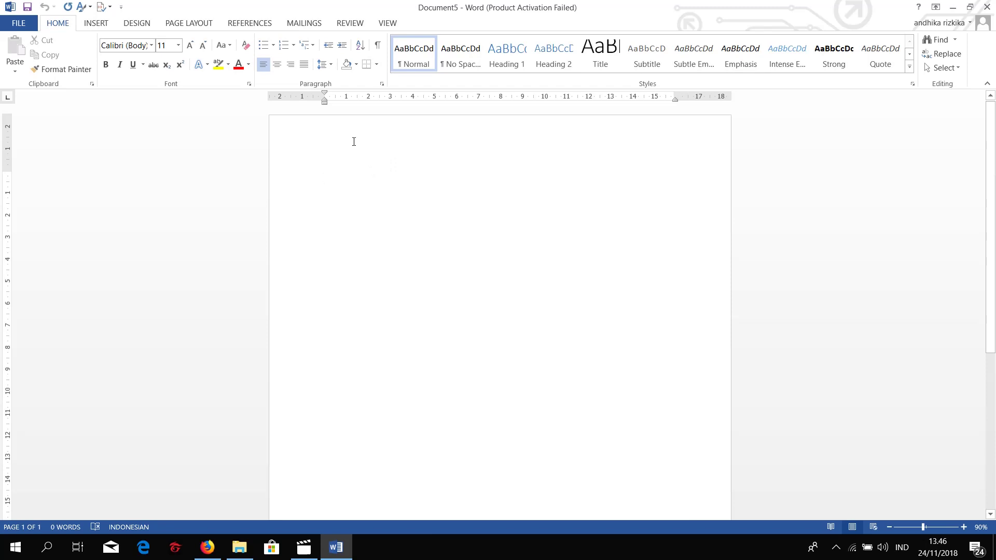
# Apply the 1 / 1.1 / 1.1.1 Heading multilevel list to the blank document's first line
pyautogui.click(314, 45)
pyautogui.moveTo(464, 197)
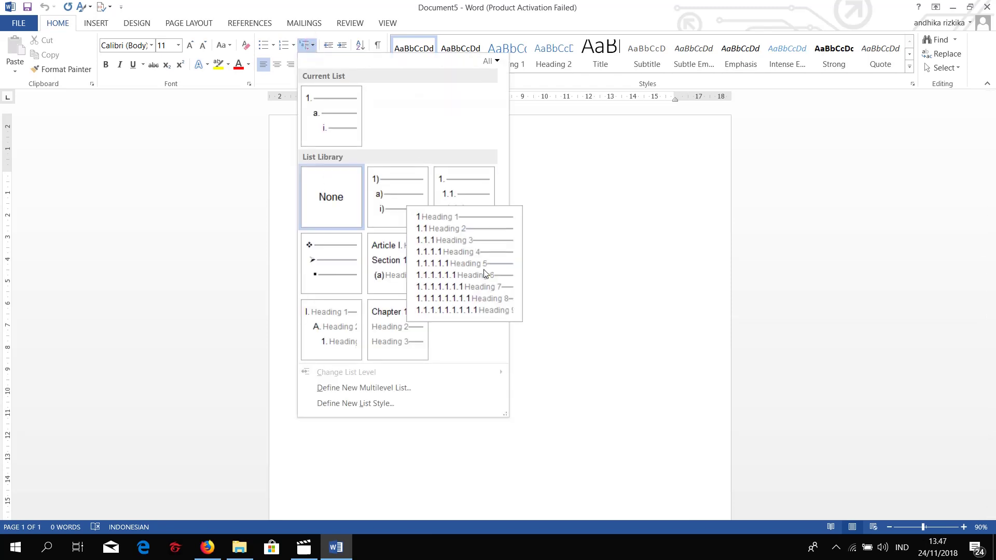
pyautogui.click(485, 274)
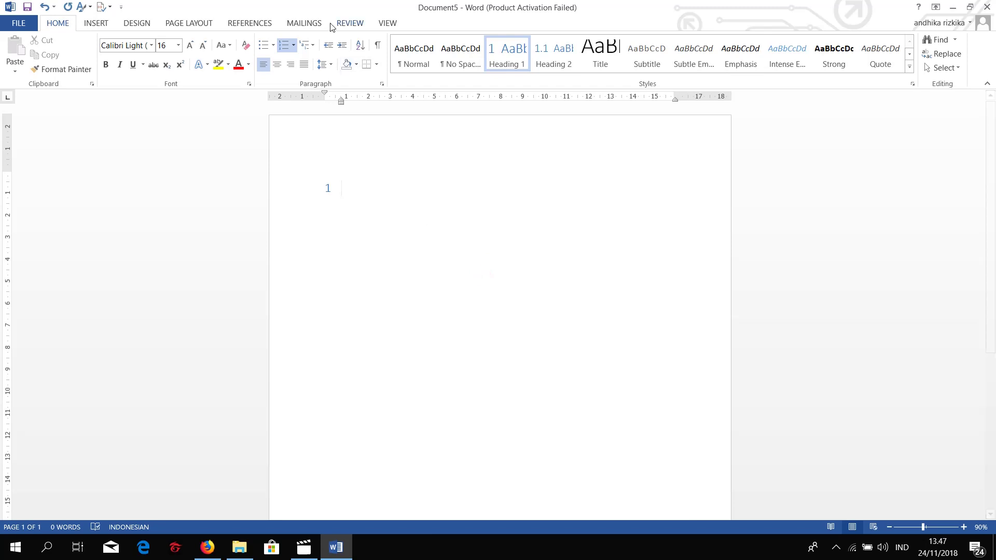
pyautogui.click(310, 46)
pyautogui.moveTo(464, 263)
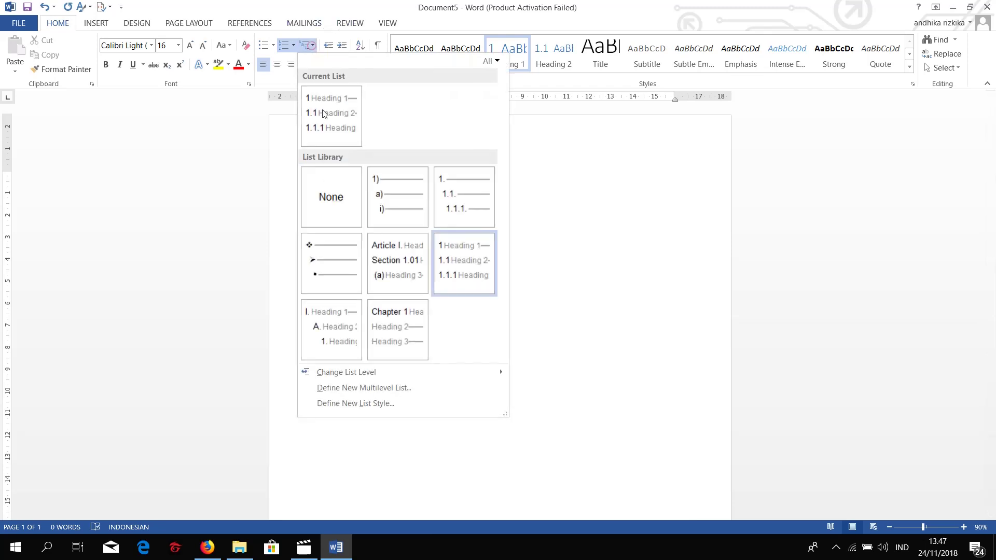
# Define a new multilevel list whose level 1 number is preceded by 'BAB'
pyautogui.click(381, 397)
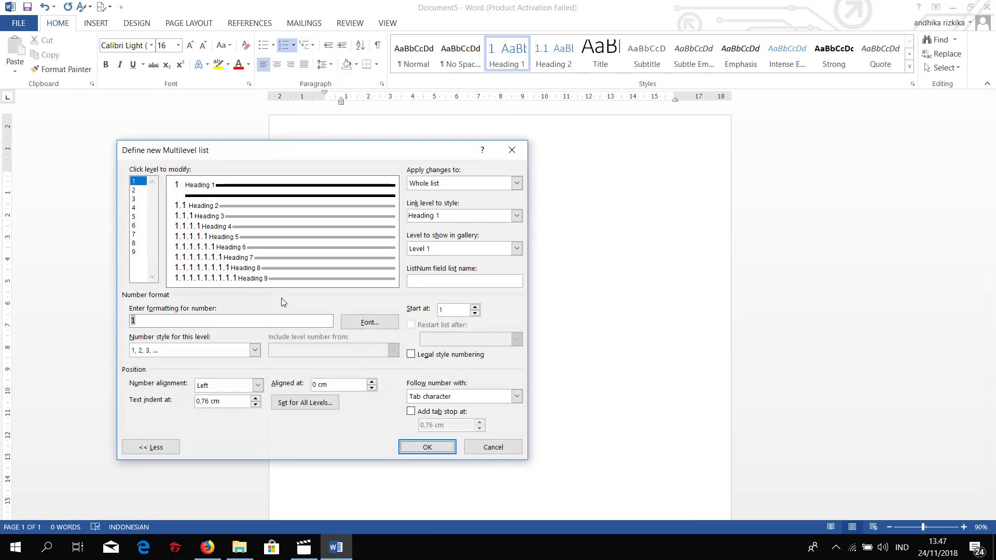
pyautogui.click(133, 321)
pyautogui.write('b')
pyautogui.press('BackSpace')
pyautogui.write('BAB')
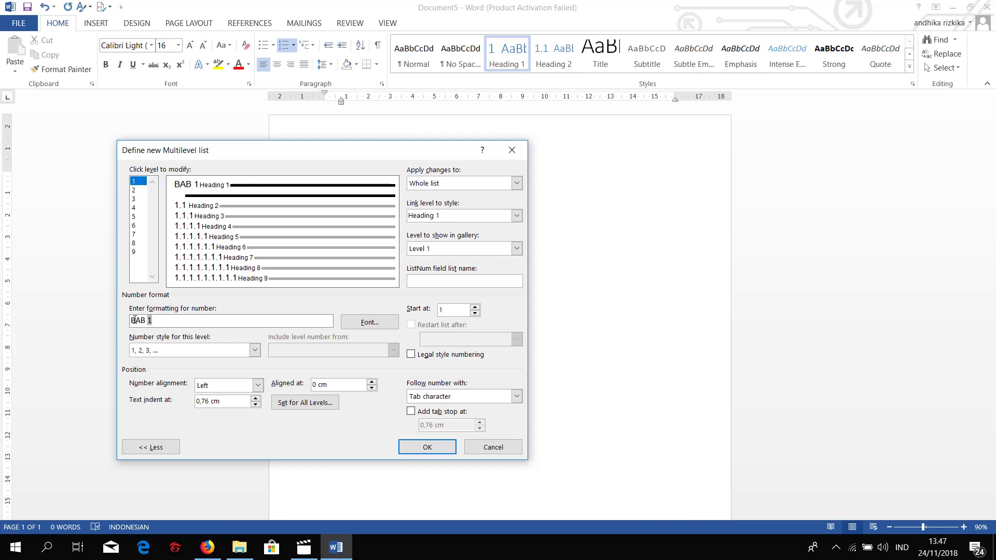
# Set the level 1 number font to Times New Roman, Bold, 14, Automatic colour
pyautogui.click(358, 323)
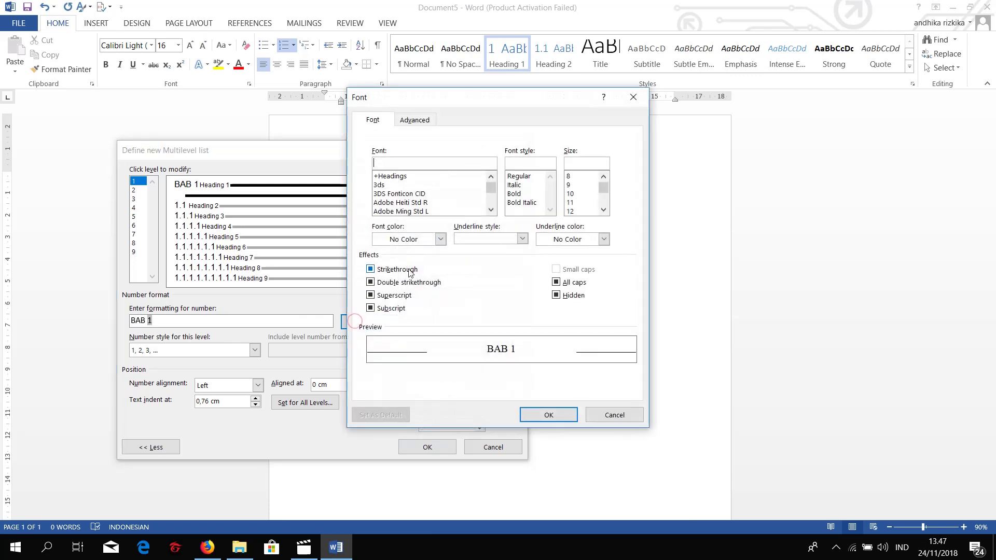
pyautogui.write('TIM')
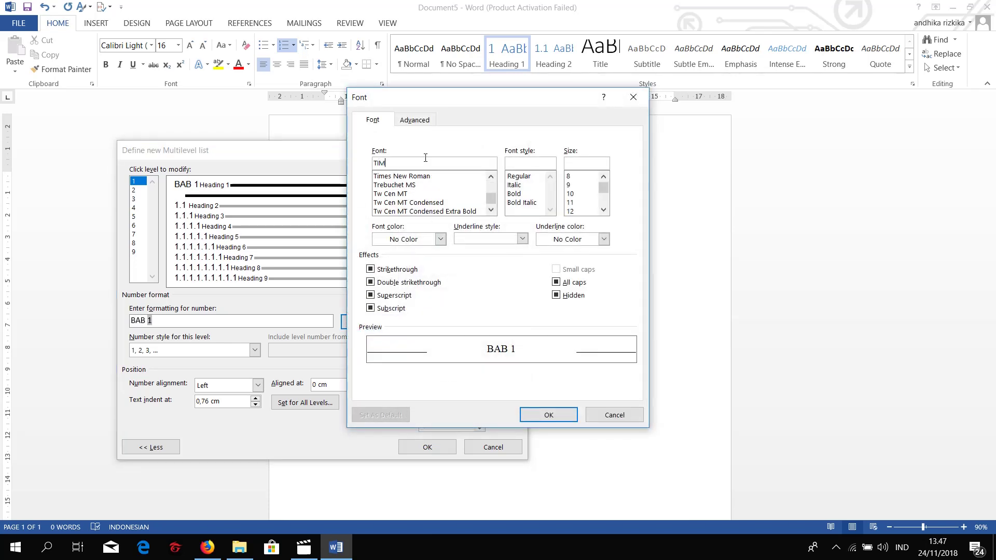
pyautogui.click(434, 176)
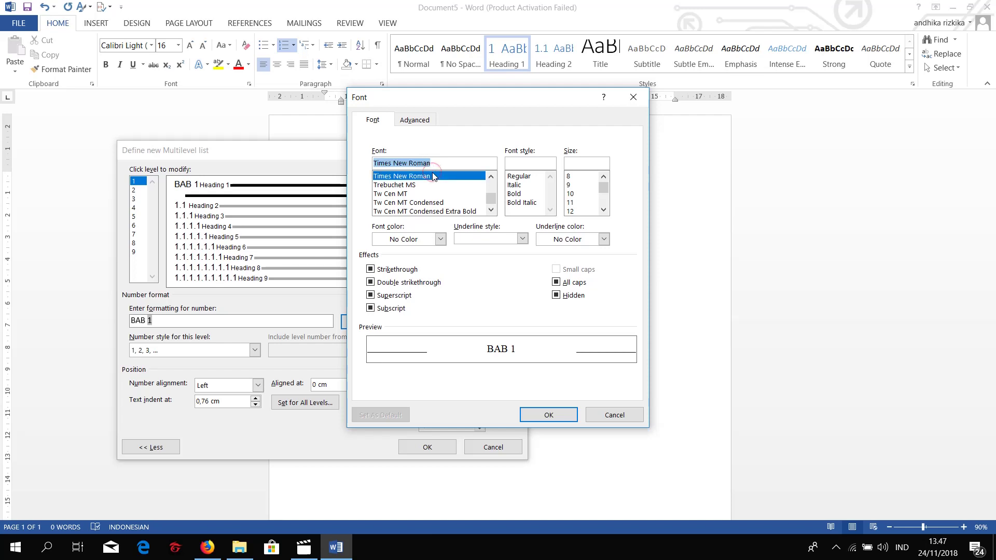
pyautogui.click(529, 162)
pyautogui.click(523, 195)
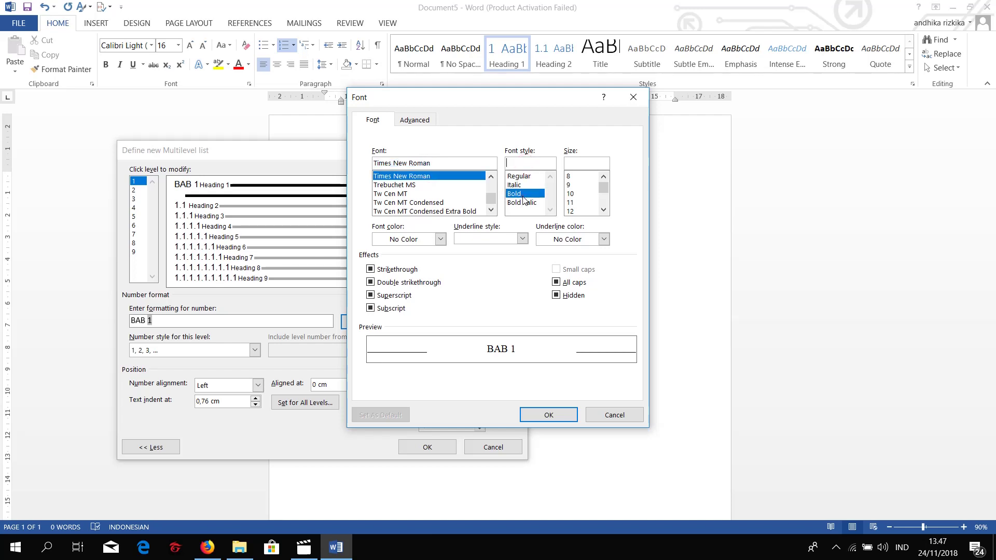
pyautogui.scroll(-2, 580, 212)
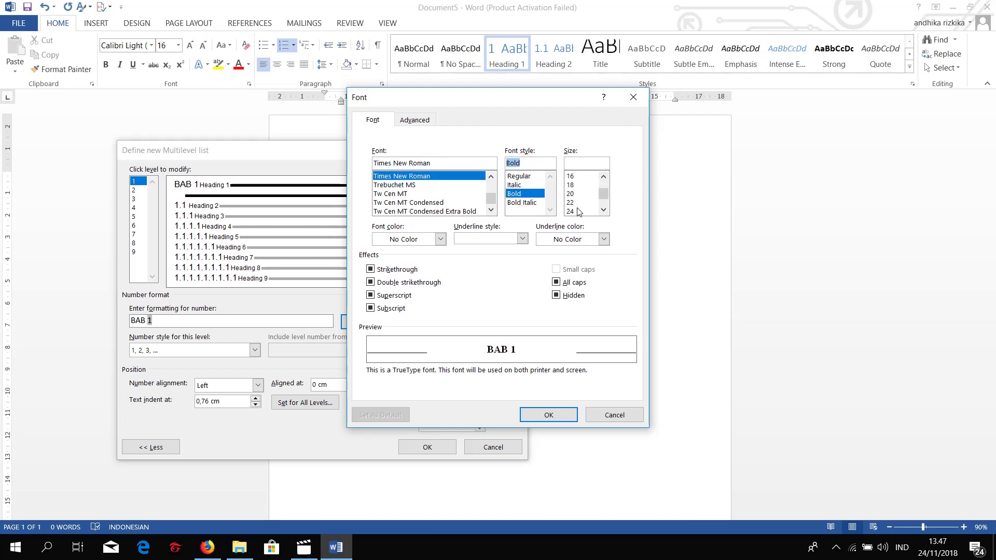
pyautogui.scroll(1, 579, 195)
pyautogui.click(573, 193)
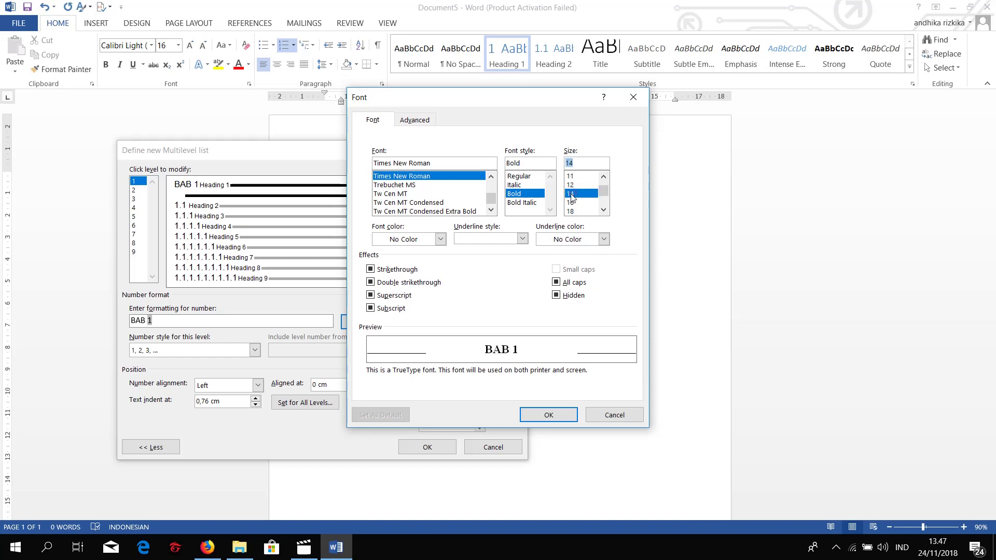
pyautogui.click(440, 239)
pyautogui.click(417, 259)
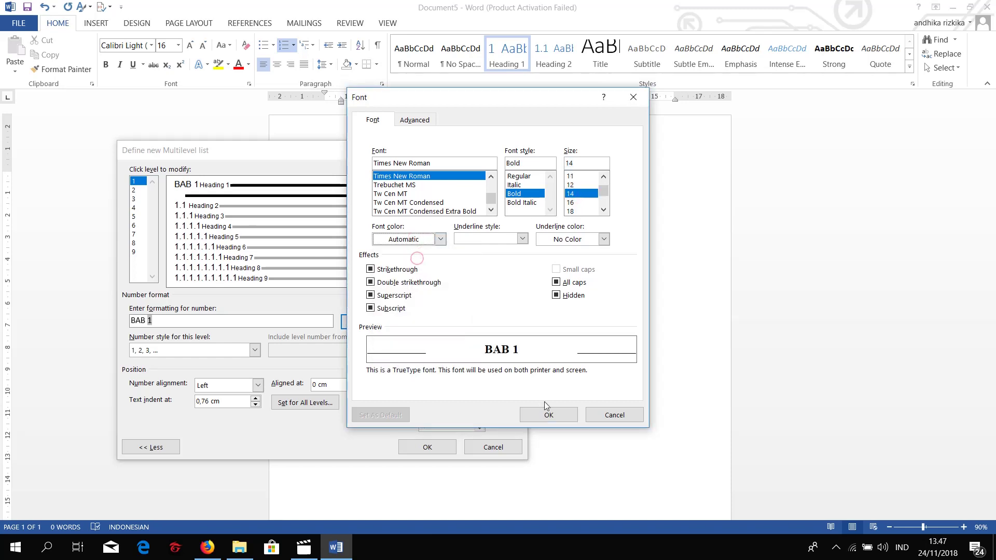
pyautogui.click(548, 410)
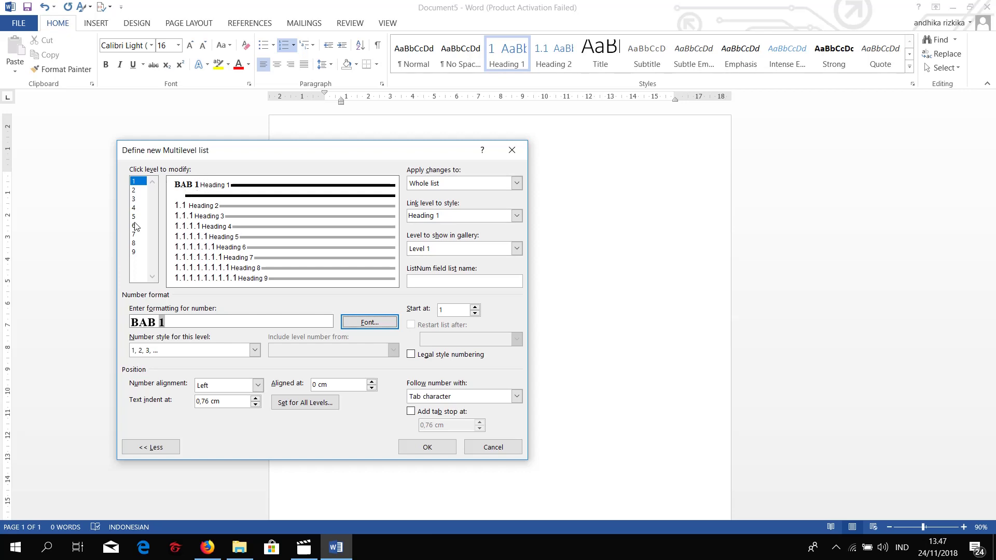
# Number level 1 in Roman numerals I, II, III
pyautogui.click(150, 351)
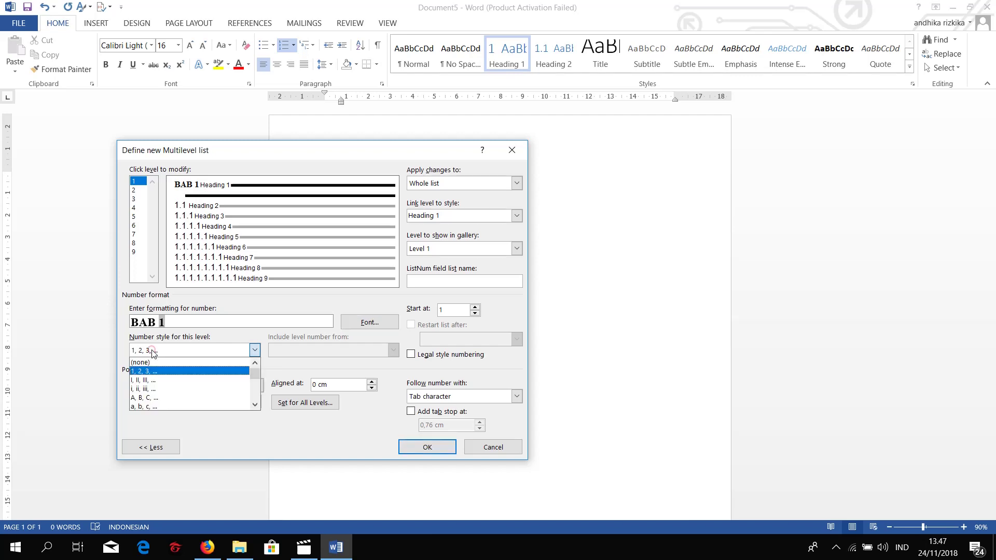
pyautogui.click(154, 378)
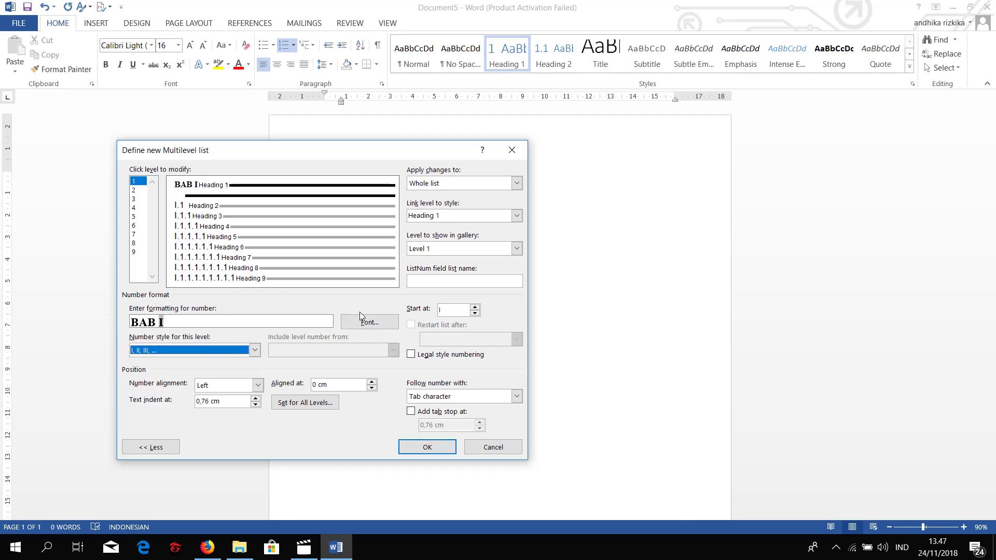
pyautogui.click(133, 190)
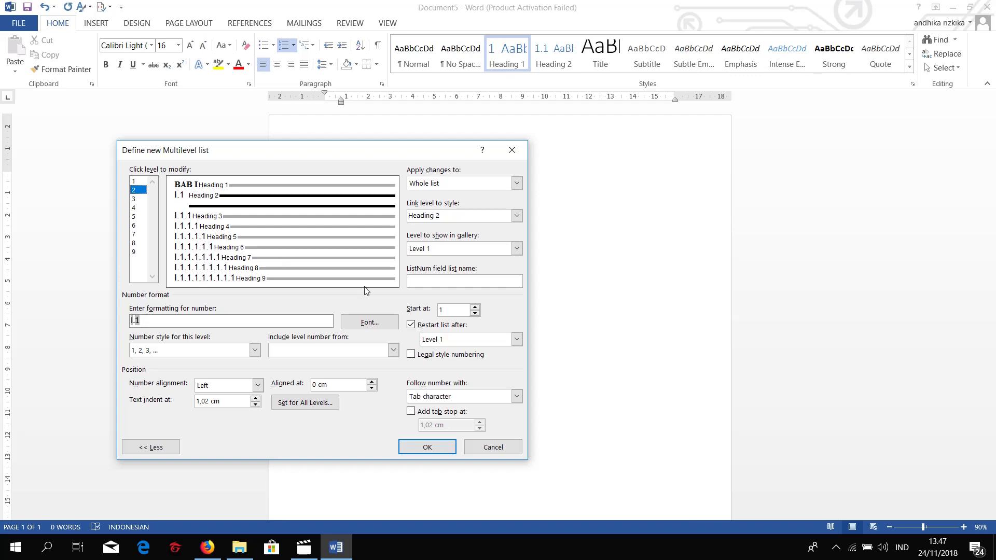
# Give level 2 legal-style 1.1 numbering in Times New Roman, Bold, 12, Automatic colour
pyautogui.click(439, 358)
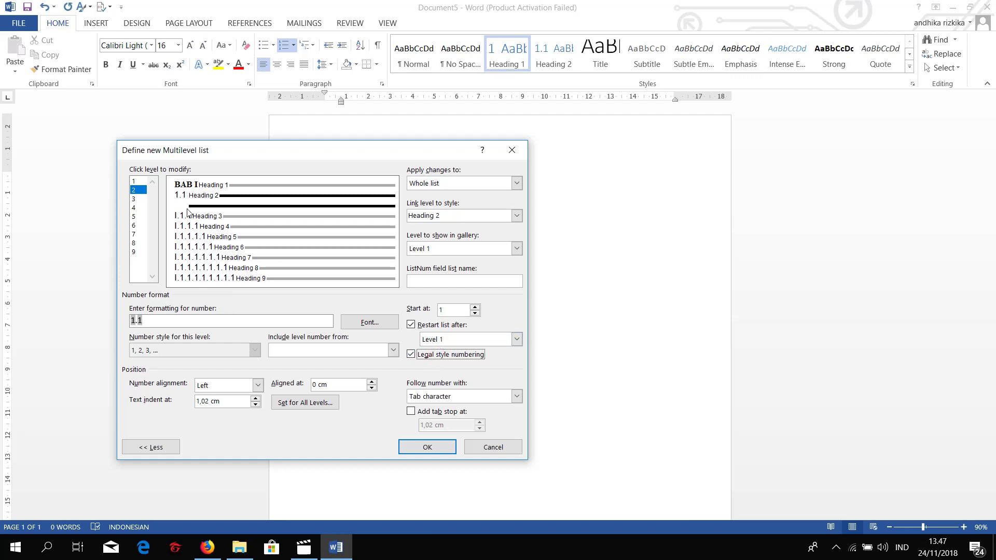
pyautogui.click(366, 323)
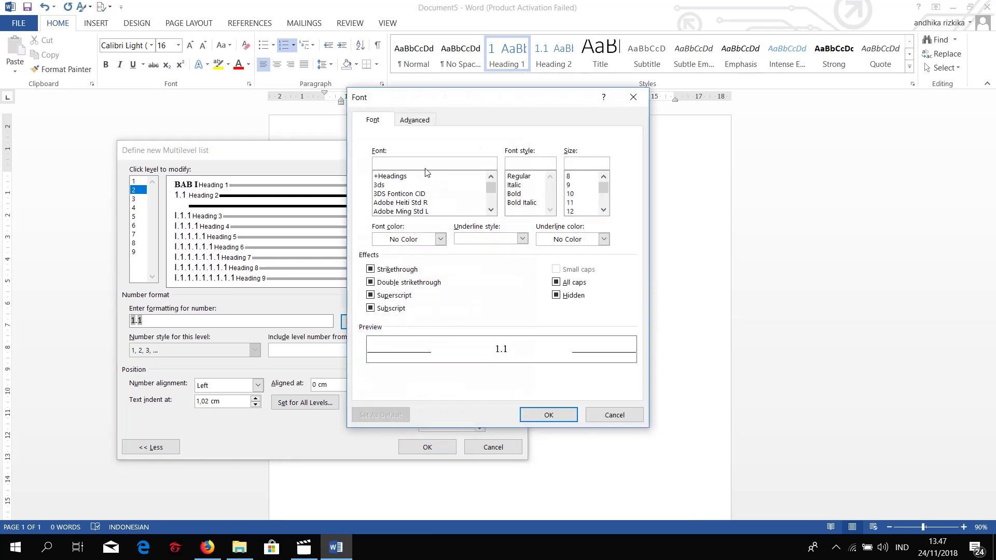
pyautogui.write('TIM')
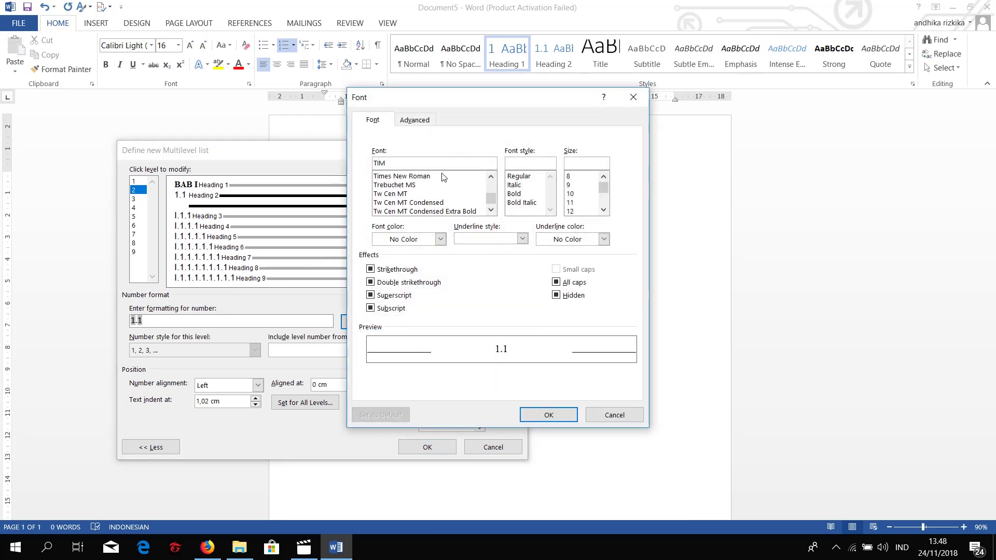
pyautogui.click(442, 176)
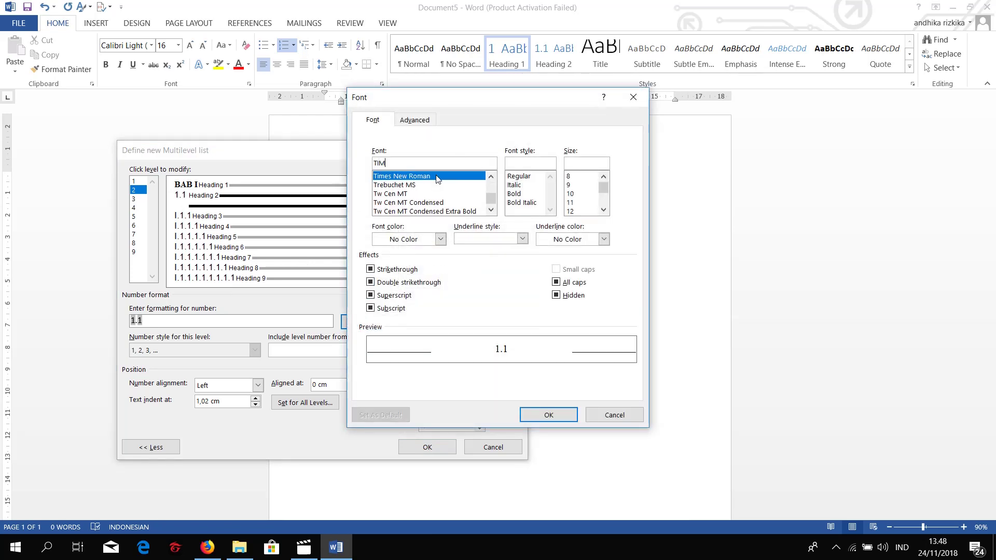
pyautogui.click(519, 193)
pyautogui.click(576, 211)
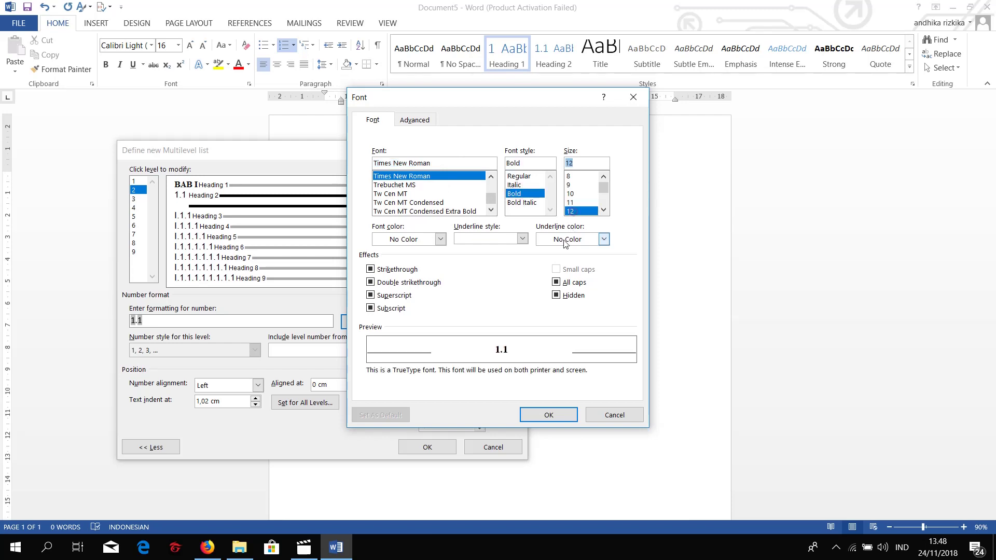
pyautogui.click(441, 240)
pyautogui.click(414, 256)
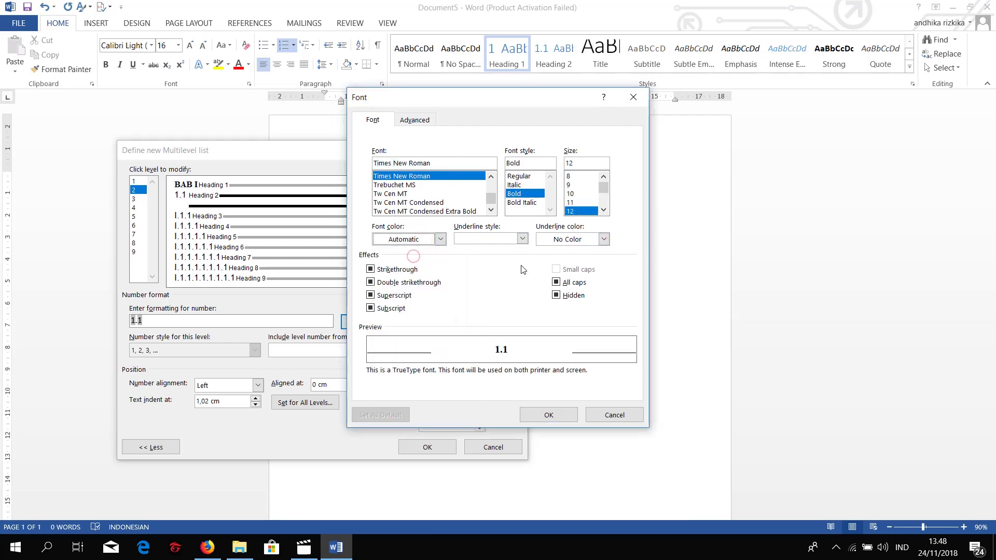
pyautogui.click(546, 415)
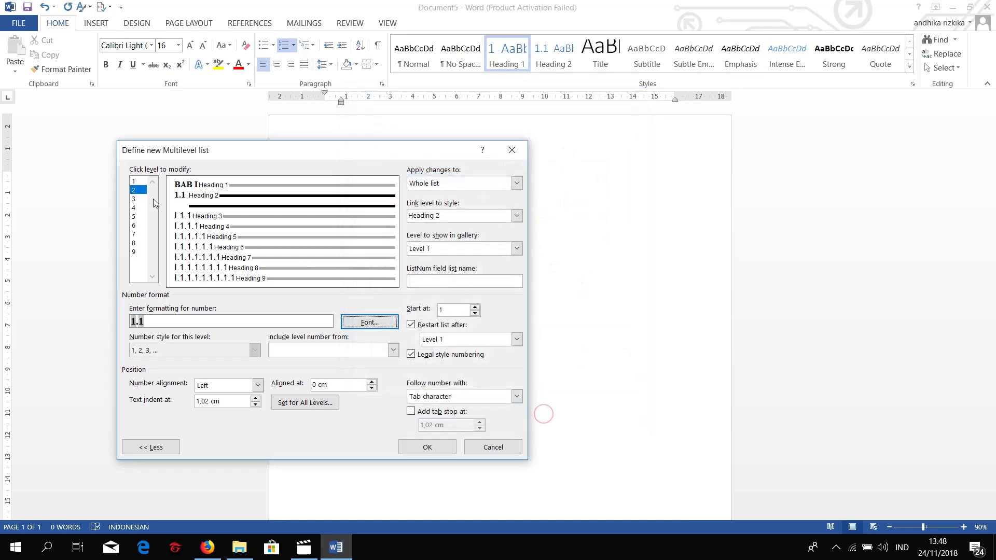
# Give level 3 legal-style 1.1.1 numbering in Times New Roman, Bold, 12, Automatic colour
pyautogui.click(138, 198)
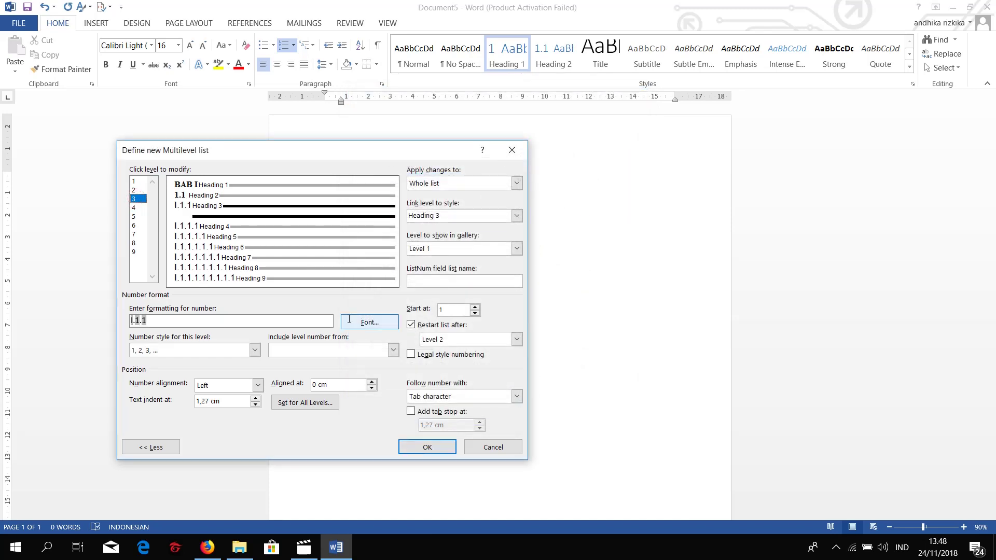
pyautogui.click(449, 357)
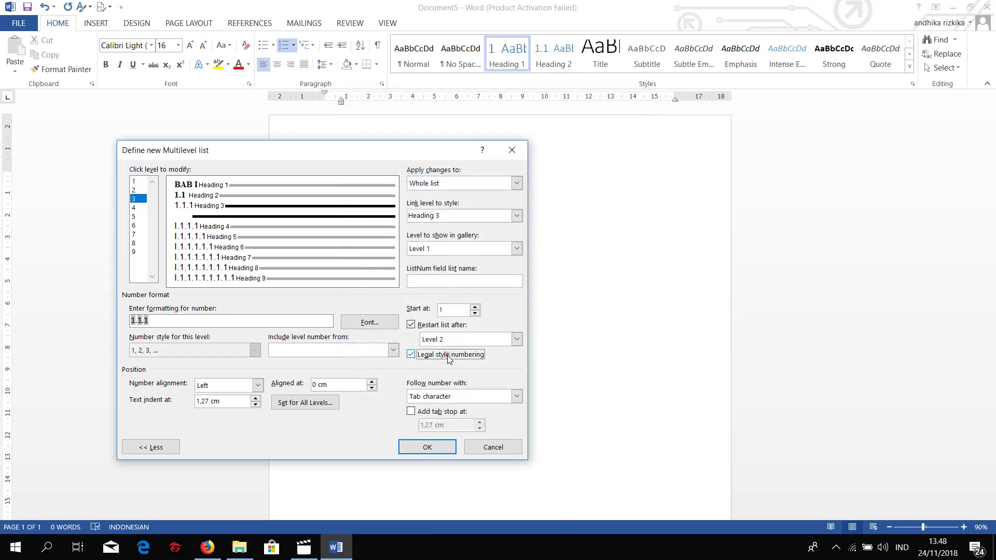
pyautogui.click(387, 322)
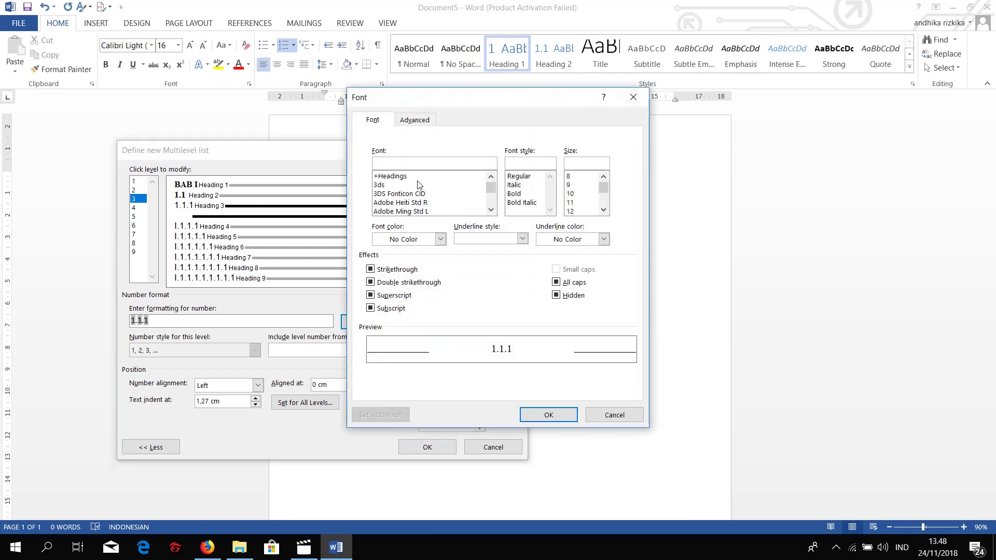
pyautogui.scroll(-20, 419, 185)
pyautogui.scroll(-5, 419, 185)
pyautogui.click(428, 176)
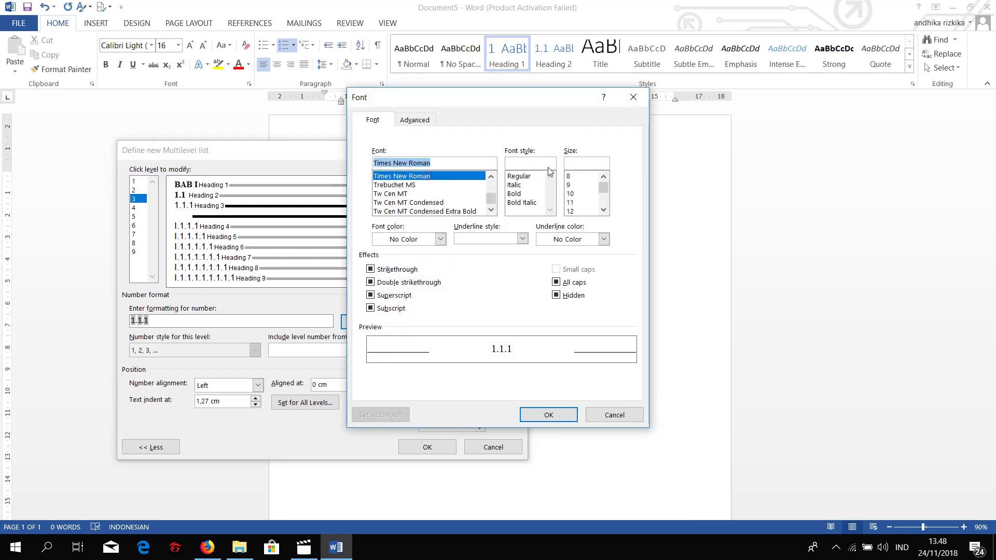
pyautogui.click(514, 194)
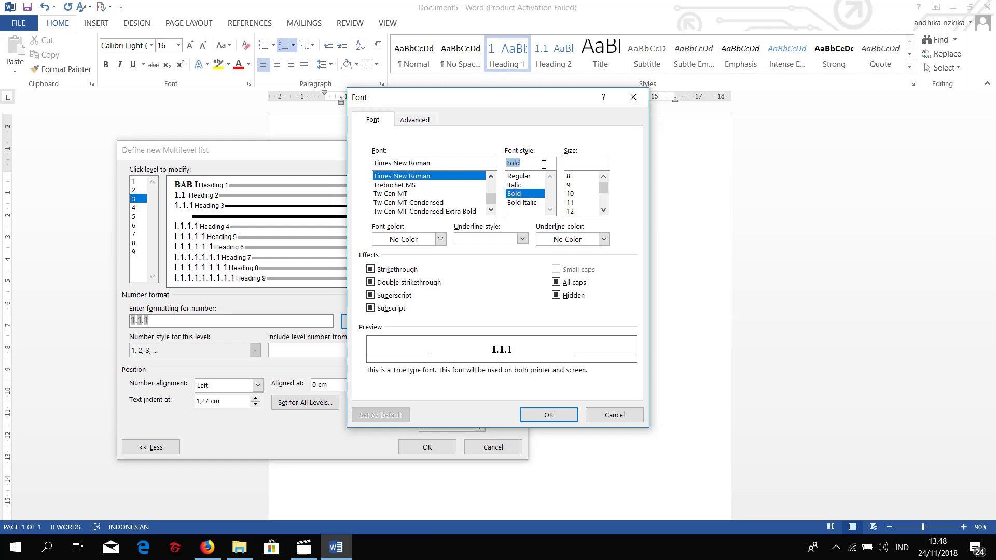
pyautogui.click(570, 211)
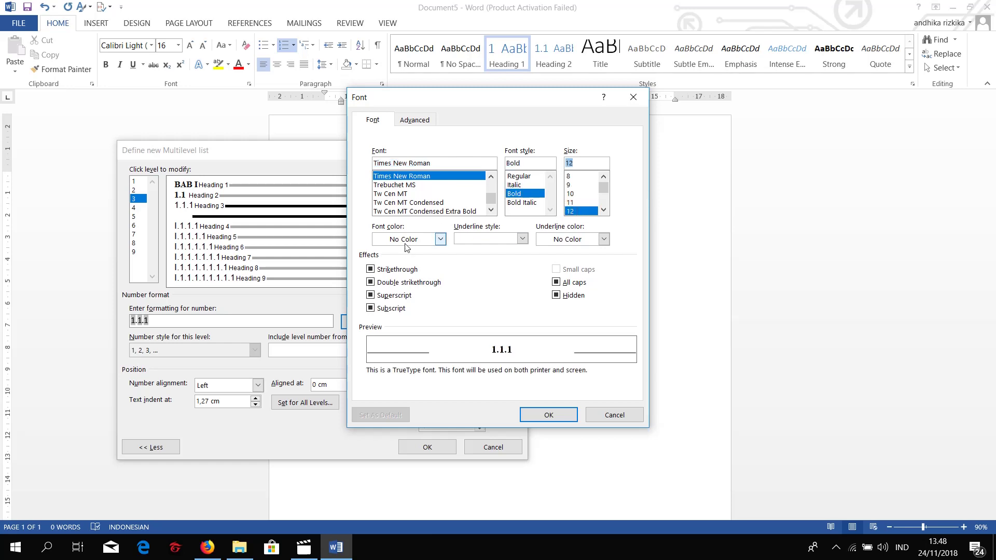
pyautogui.click(441, 239)
pyautogui.click(399, 260)
pyautogui.click(548, 415)
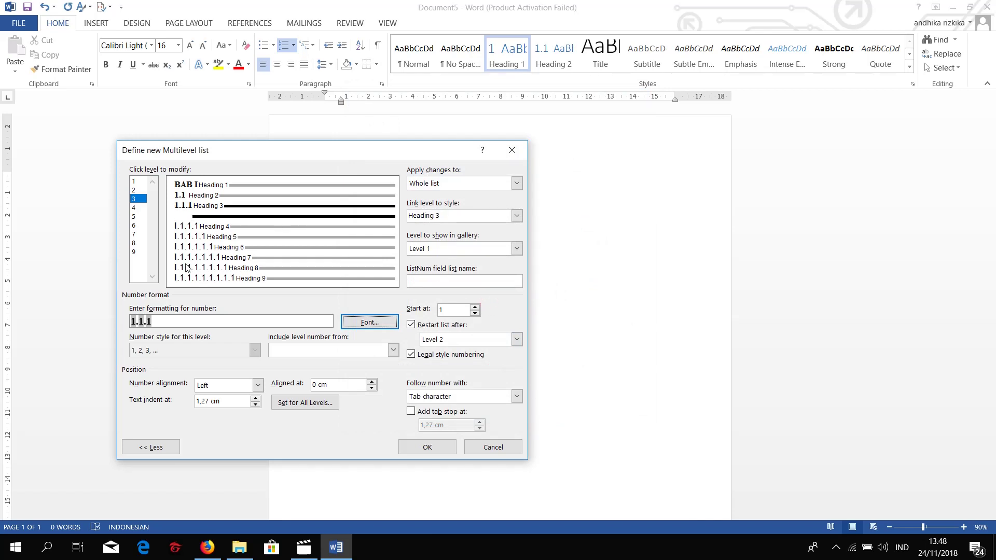
# Apply the list, try Heading 2, Heading 3 and Heading 1 on the line, then revert it to Normal
pyautogui.click(437, 447)
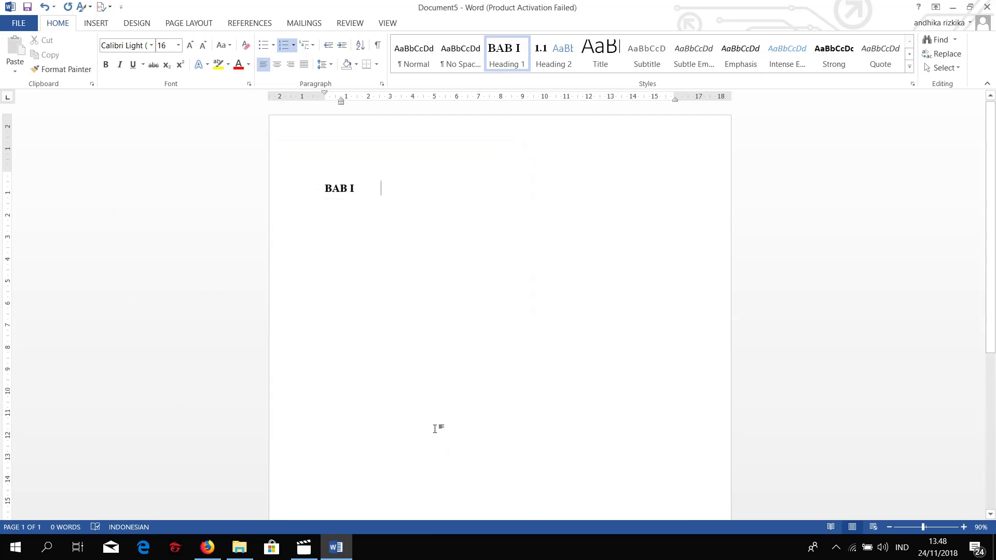
pyautogui.click(538, 65)
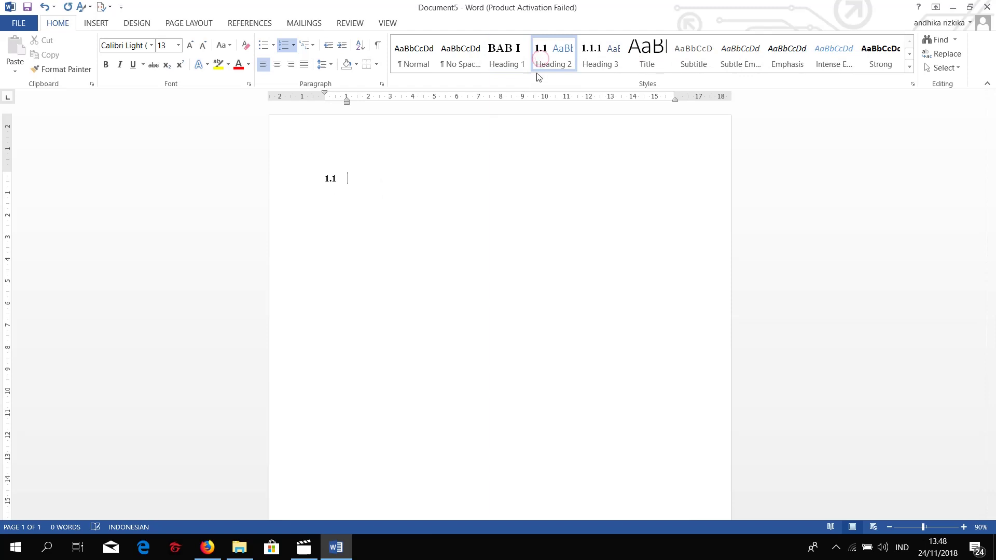
pyautogui.click(611, 67)
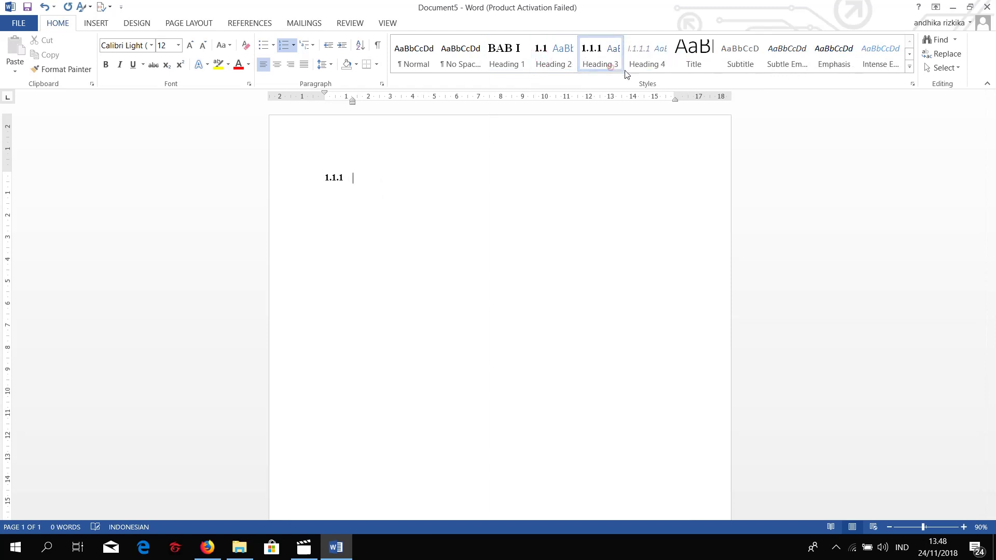
pyautogui.click(514, 52)
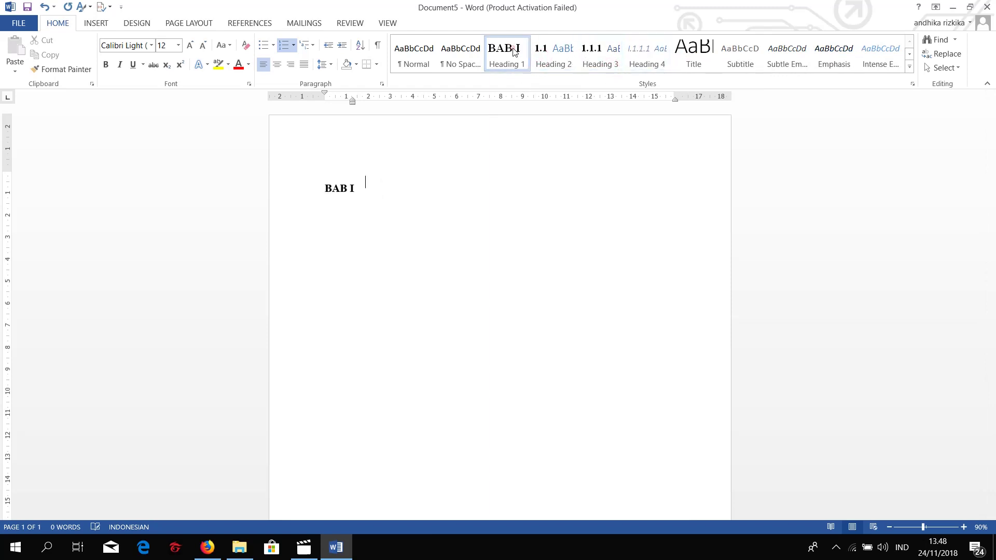
pyautogui.click(417, 62)
pyautogui.moveTo(418, 232)
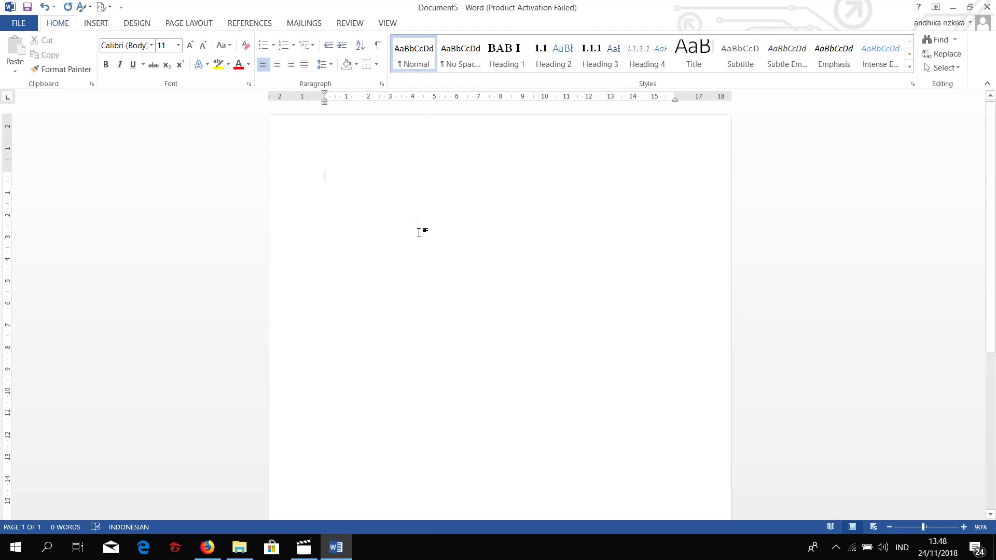
# Format the first line as centred, bold, 14-pt Times New Roman
pyautogui.click(277, 64)
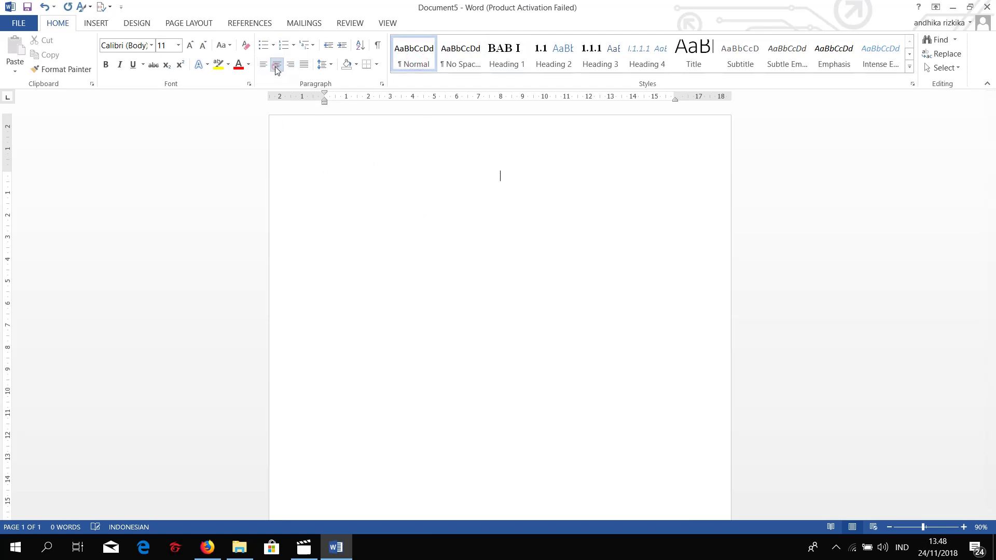
pyautogui.click(140, 46)
pyautogui.write('times')
pyautogui.press('Return')
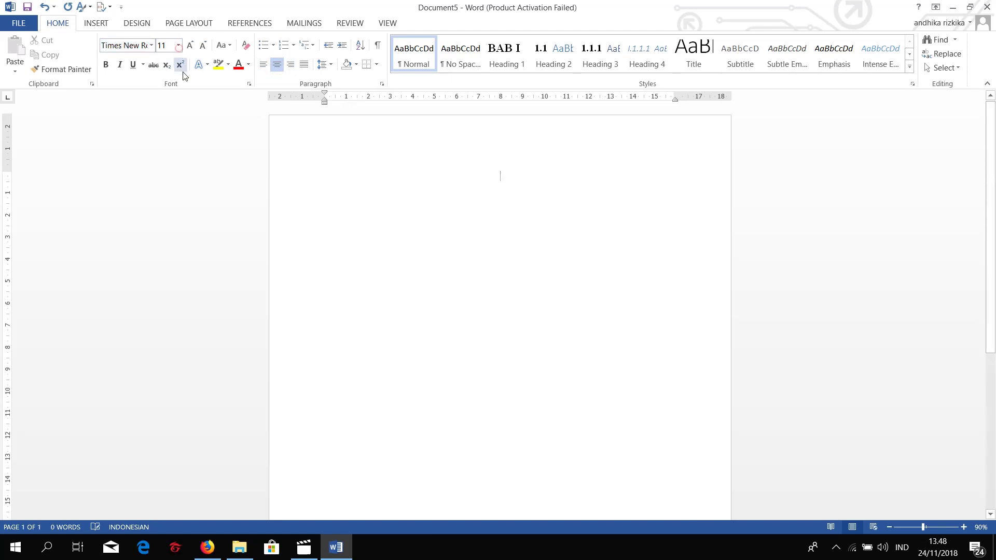
pyautogui.click(176, 48)
pyautogui.click(178, 47)
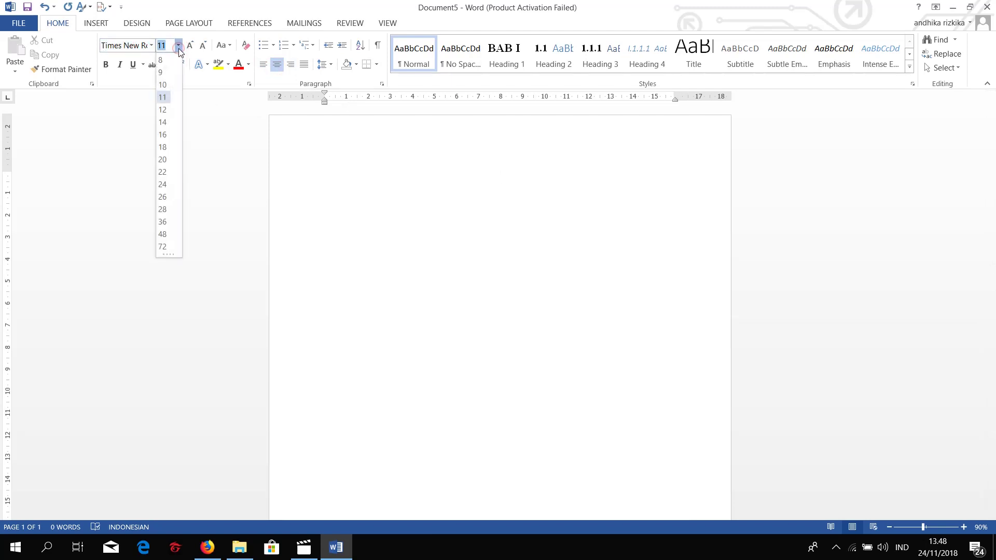
pyautogui.click(164, 125)
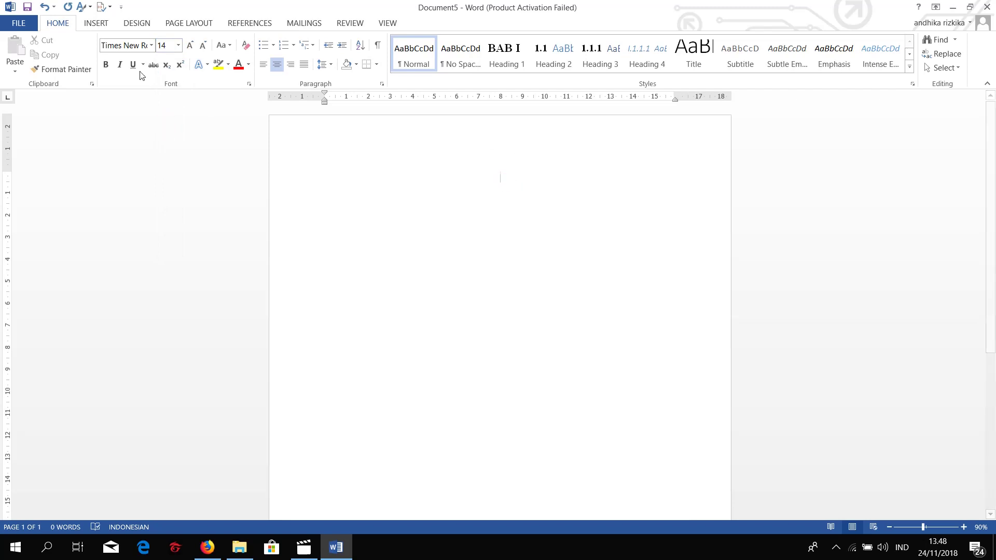
pyautogui.click(107, 64)
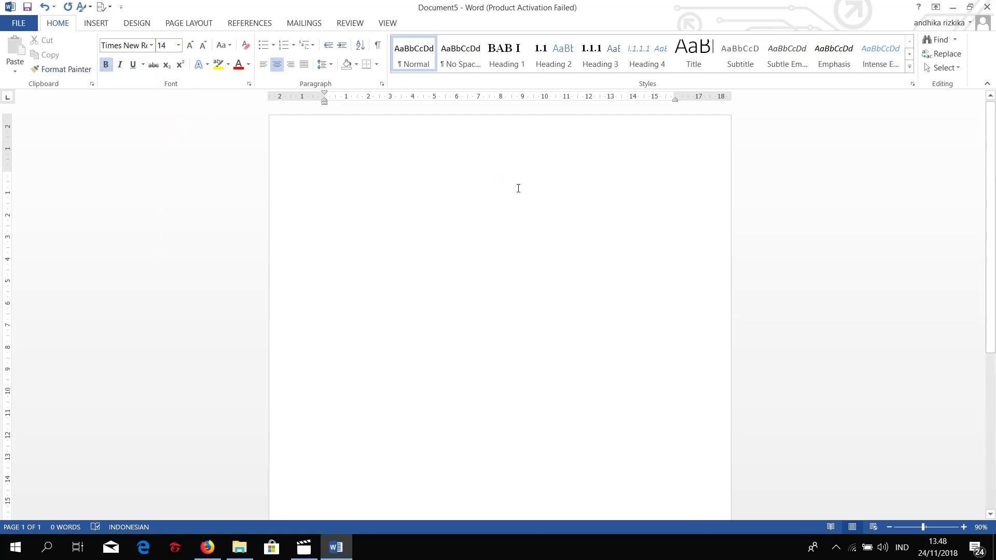
# Type the title 'CARA MEMBUAT HEADING OTOMATIS' and start a new line below it
pyautogui.write('CARA MEM')
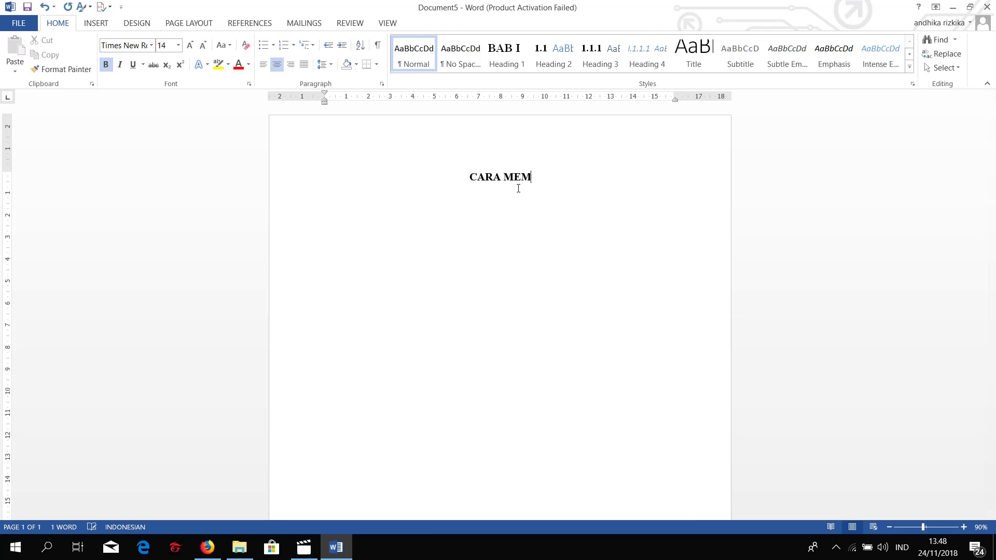
pyautogui.write('BUAT HEADIN')
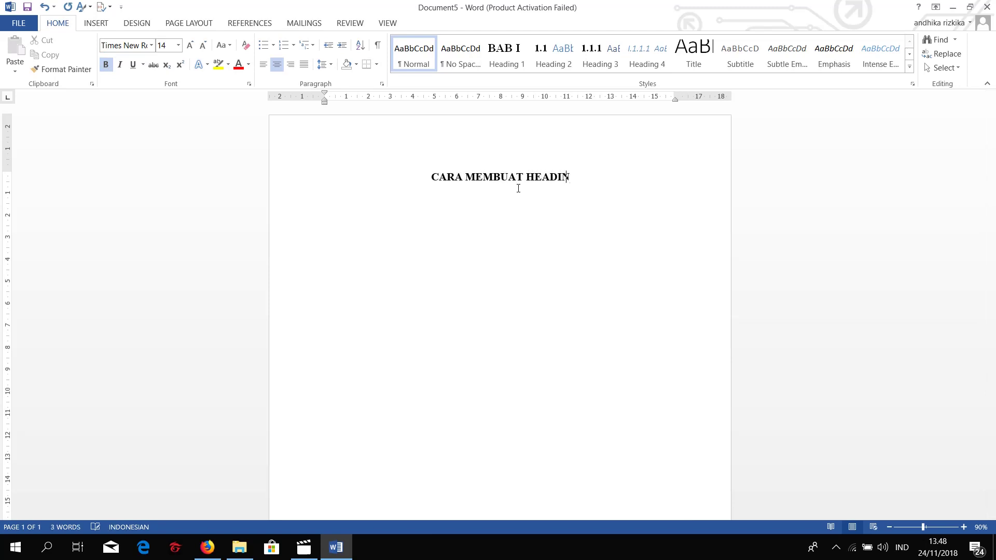
pyautogui.write('G OTOMA')
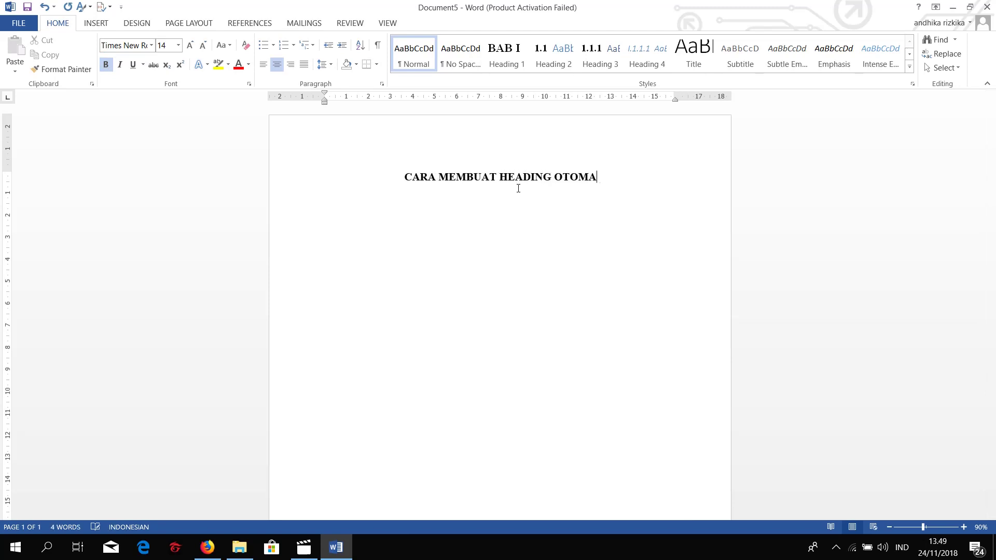
pyautogui.write('TIN')
pyautogui.press('BackSpace')
pyautogui.write('S')
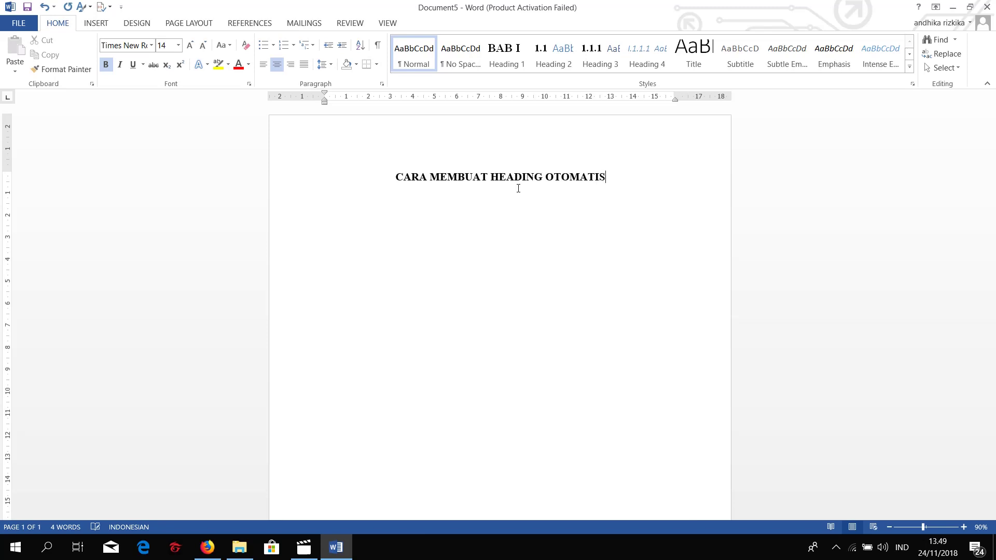
pyautogui.press('Return')
pyautogui.press('Return')
pyautogui.press('Return')
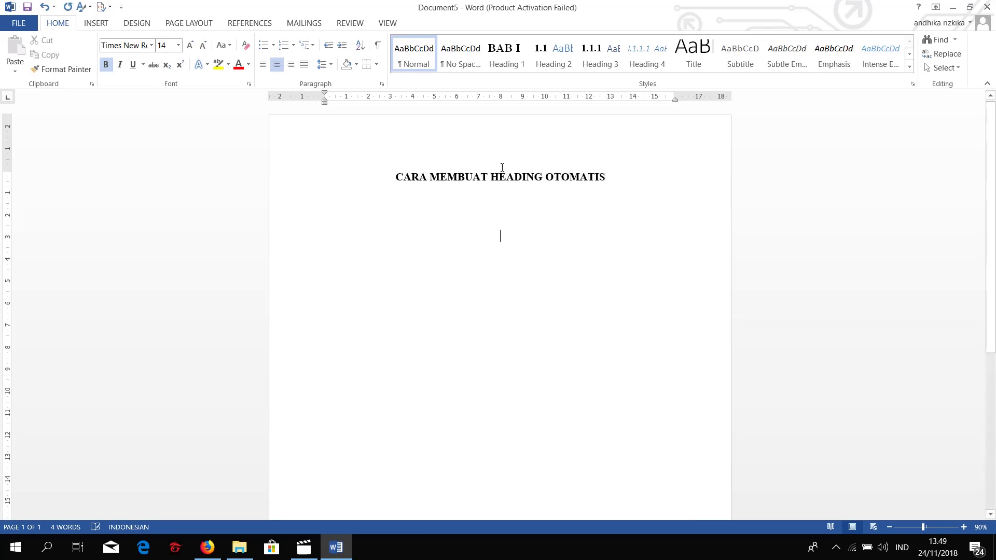
pyautogui.click(137, 24)
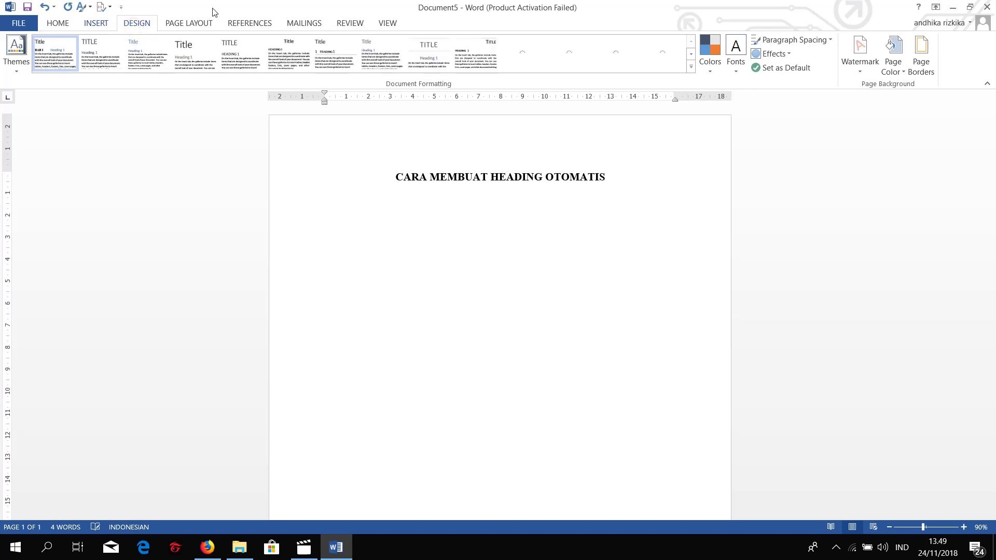
# Insert a Next Page section break to start page two
pyautogui.click(189, 23)
pyautogui.click(143, 40)
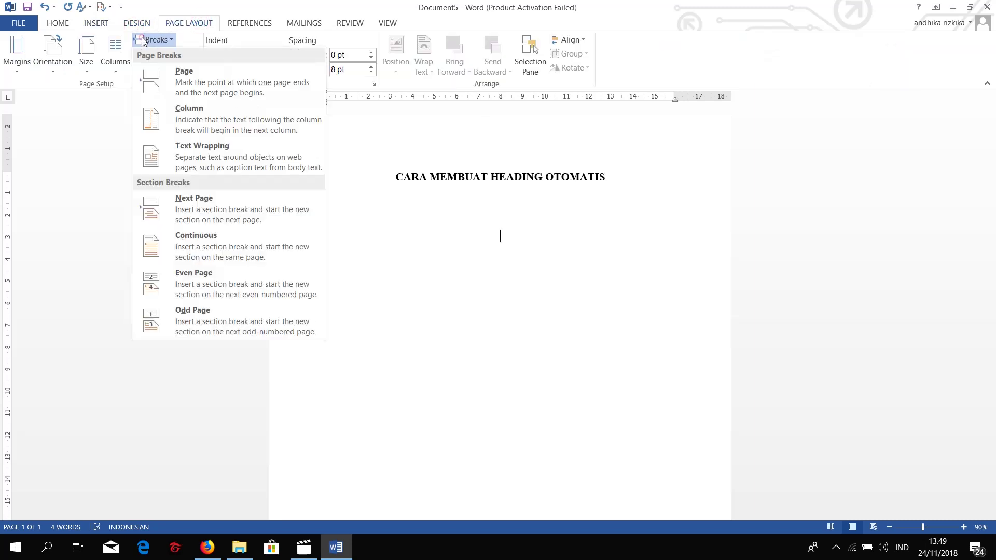
pyautogui.click(182, 217)
pyautogui.scroll(-3, 611, 308)
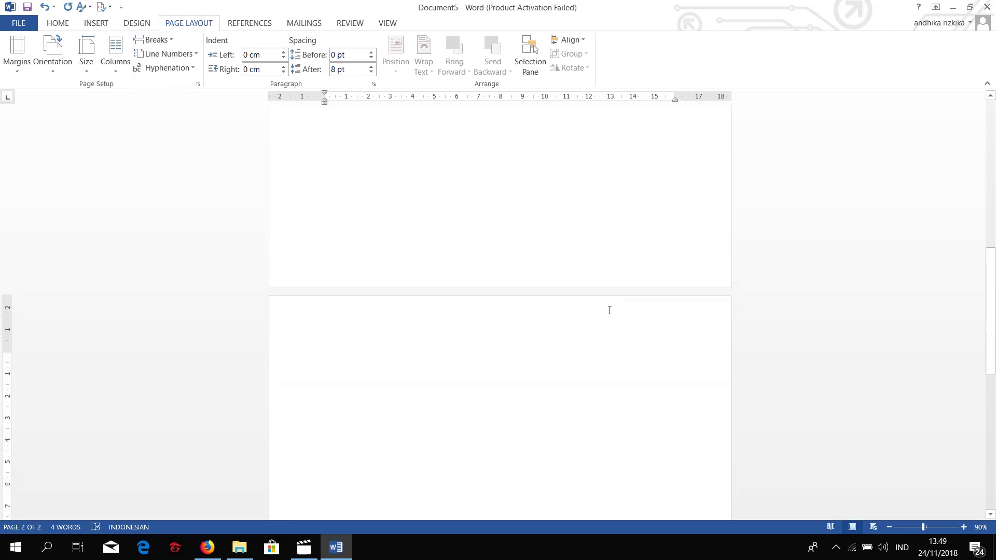
pyautogui.scroll(-2, 610, 310)
# Apply Heading 1 to the new page's first line so it reads BAB I
pyautogui.click(47, 24)
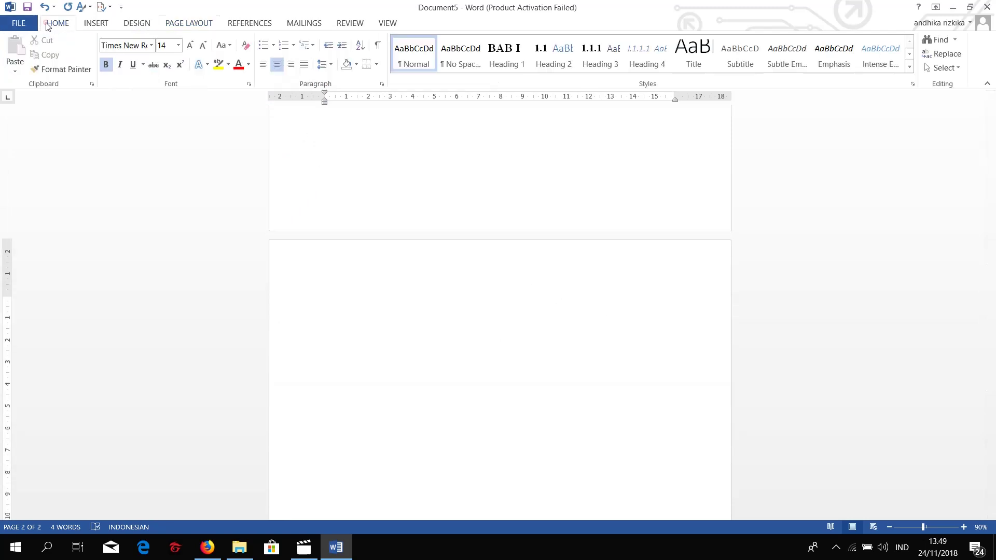
pyautogui.click(493, 73)
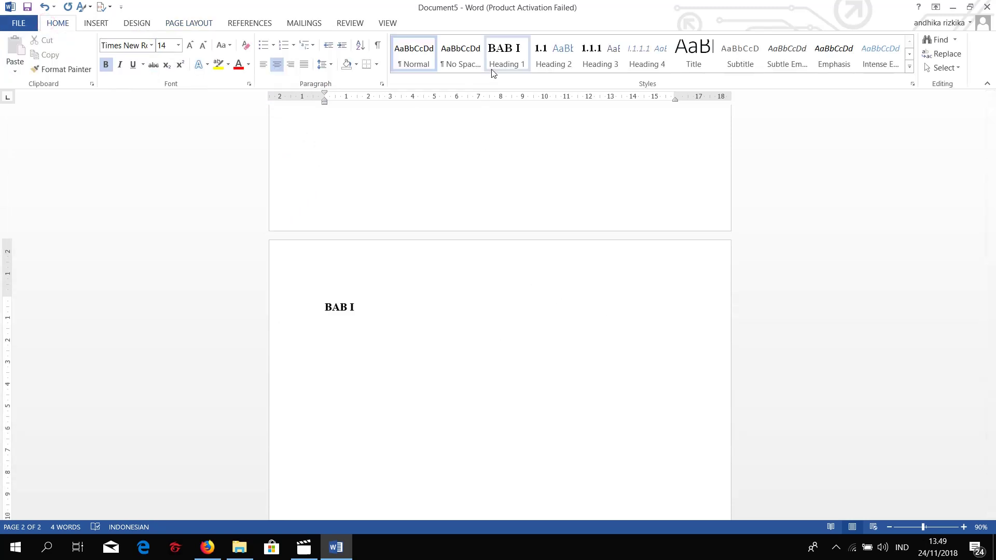
pyautogui.click(497, 60)
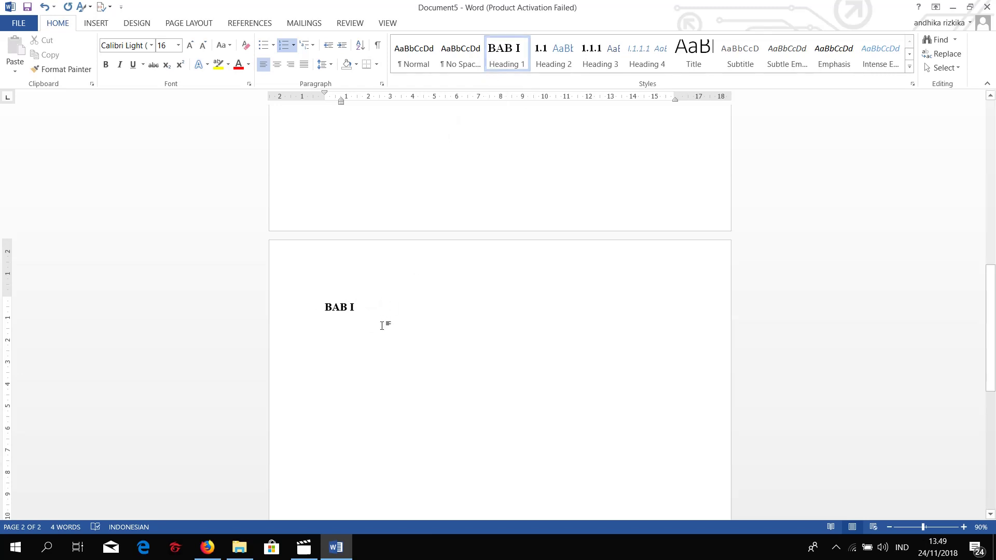
# Replace the numbered heading with 'LATAR BELAKANG' and set it in Times New Roman
pyautogui.press('BackSpace')
pyautogui.write('A')
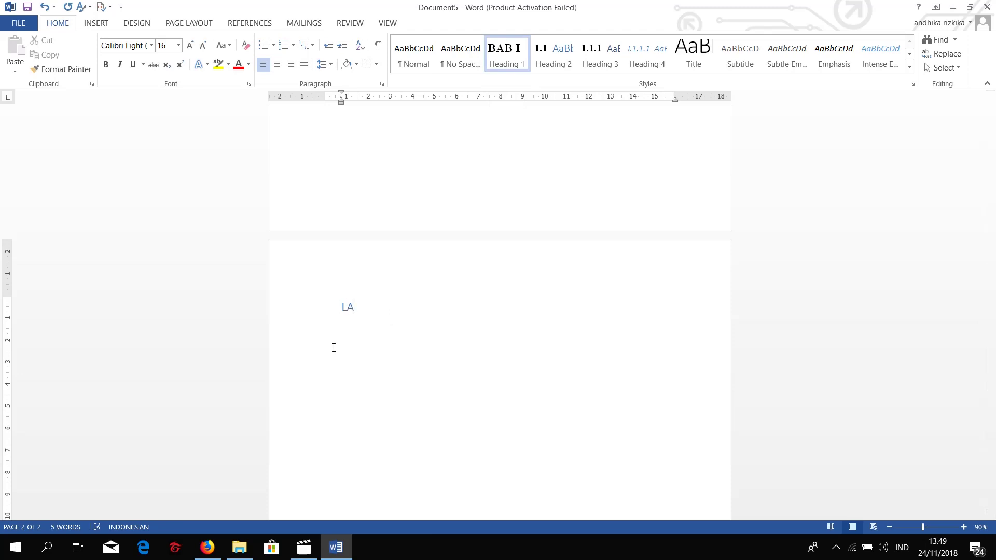
pyautogui.write('TAR B')
pyautogui.write('ELAKANG')
pyautogui.tripleClick(448, 308)
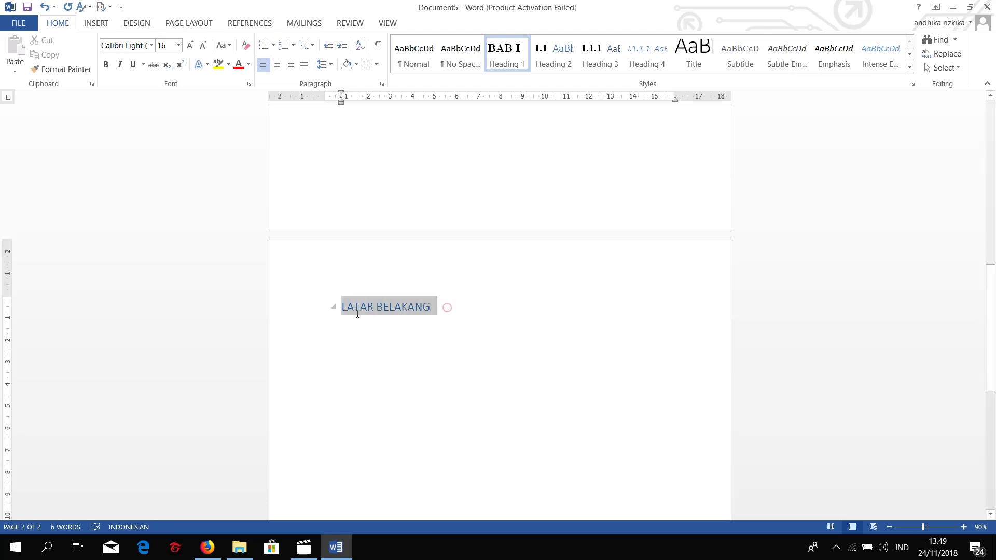
pyautogui.click(123, 45)
pyautogui.write('Rage Italic')
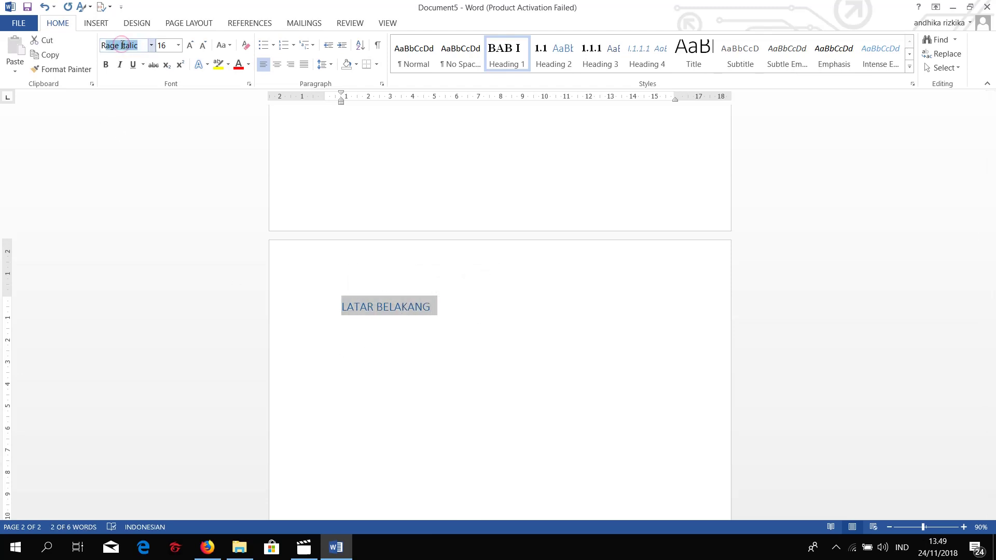
pyautogui.write('R')
pyautogui.press('BackSpace')
pyautogui.press('BackSpace')
pyautogui.write('T')
pyautogui.press('Return')
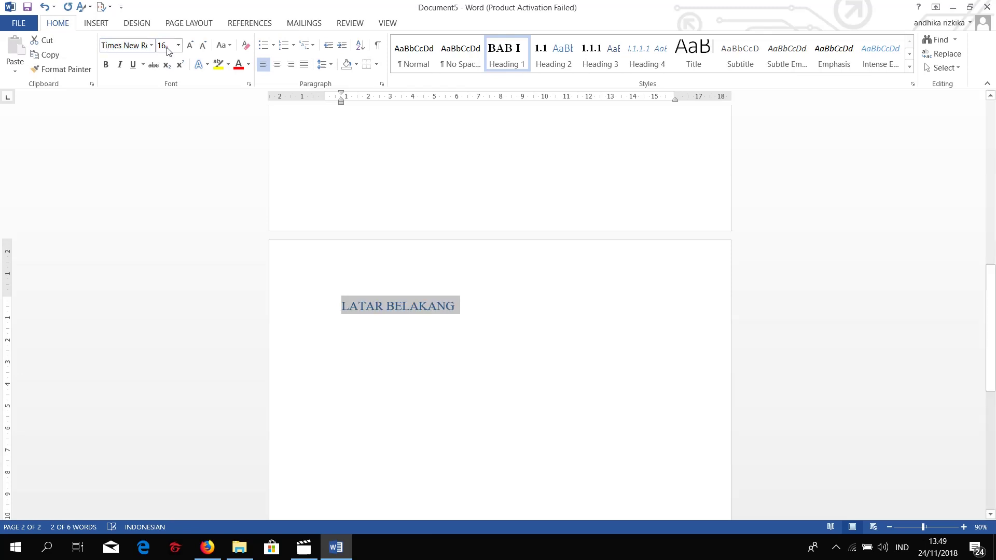
# Make the LATAR BELAKANG heading 14 pt, black, and centred
pyautogui.click(168, 46)
pyautogui.write('12')
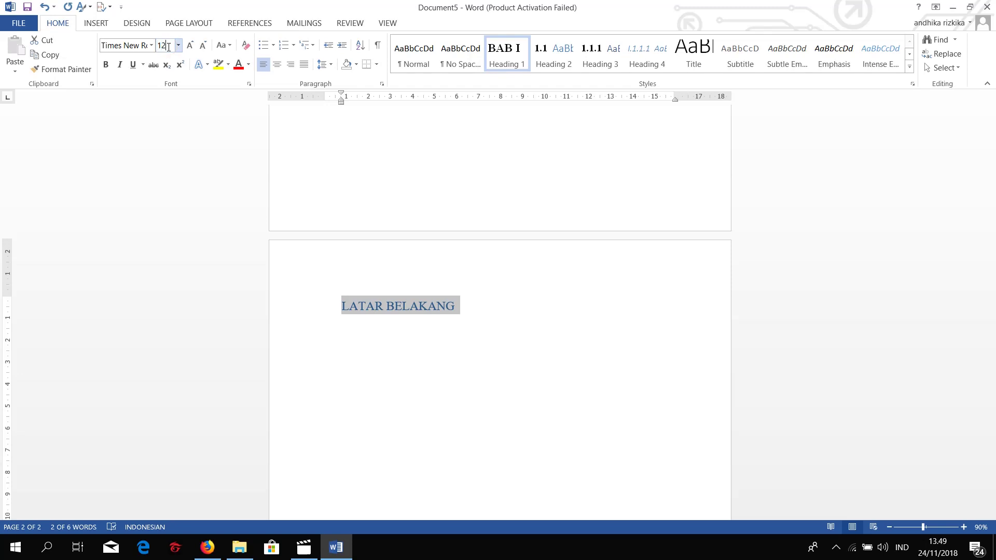
pyautogui.write('4')
pyautogui.press('Return')
pyautogui.click(249, 65)
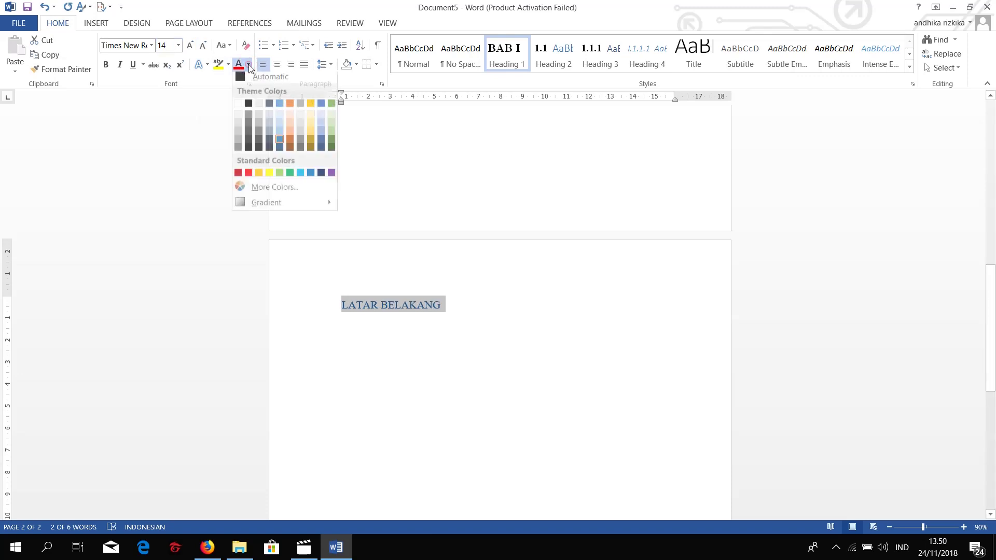
pyautogui.click(243, 77)
pyautogui.click(492, 369)
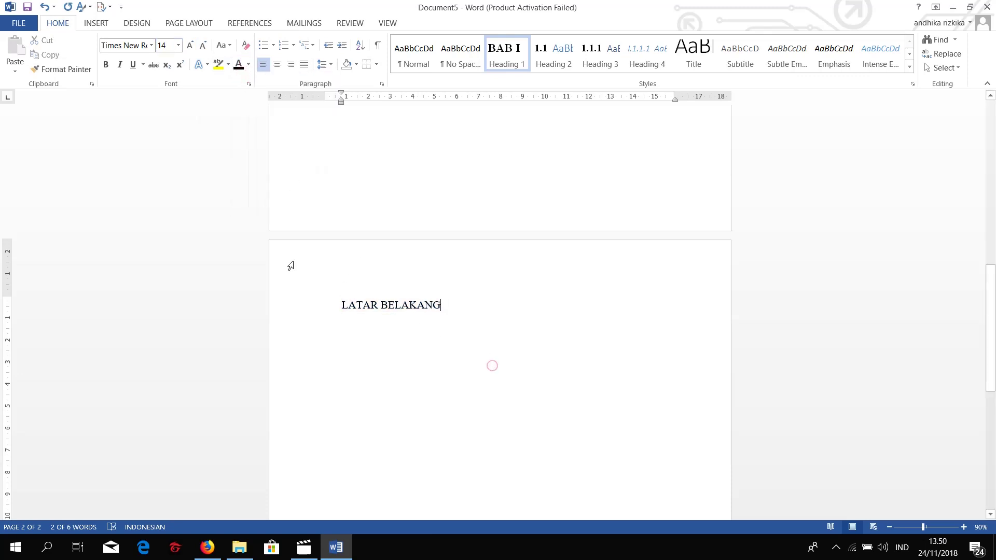
pyautogui.click(341, 313)
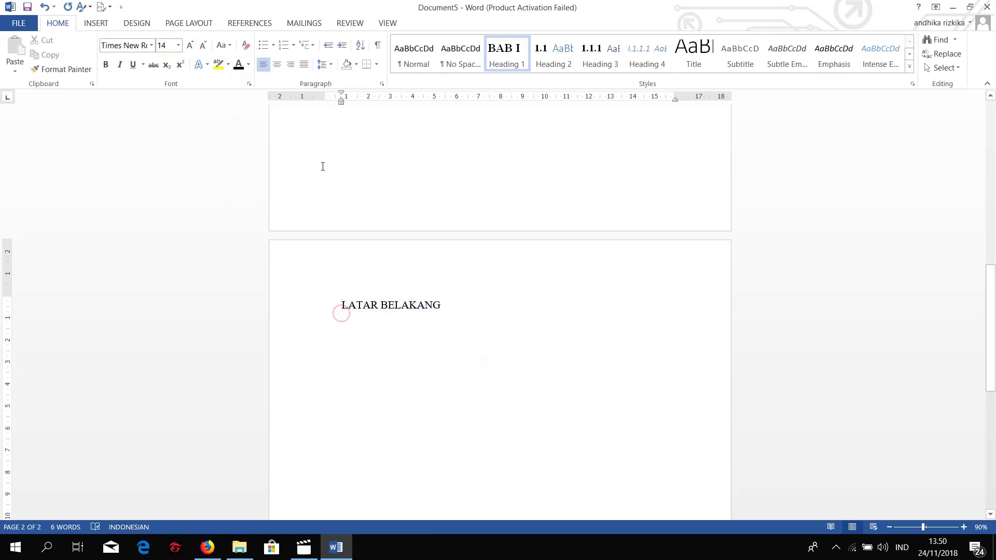
pyautogui.click(277, 65)
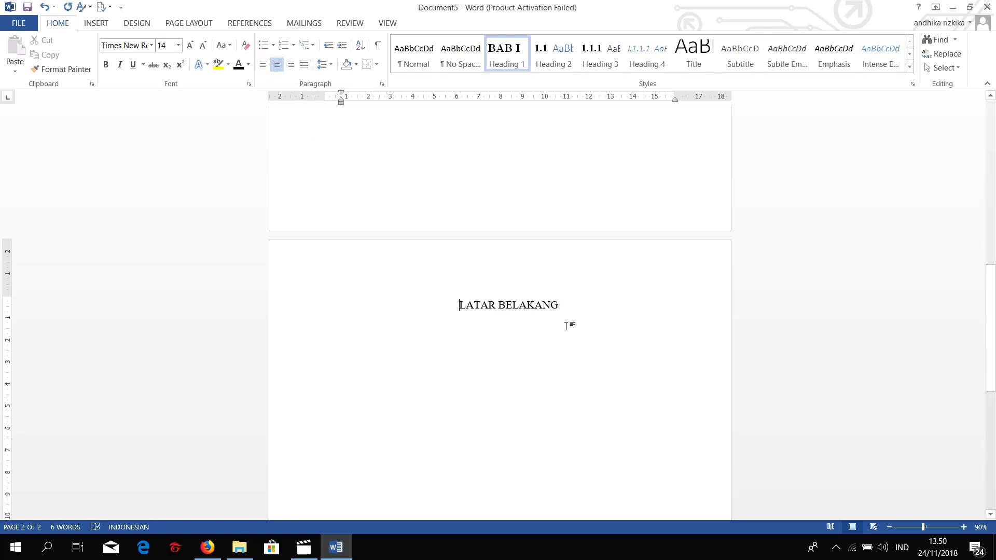
# Add sample body text below the heading, then insert a page break starting page 3
pyautogui.press('Return')
pyautogui.write('ALADANNNDAOHACUCE')
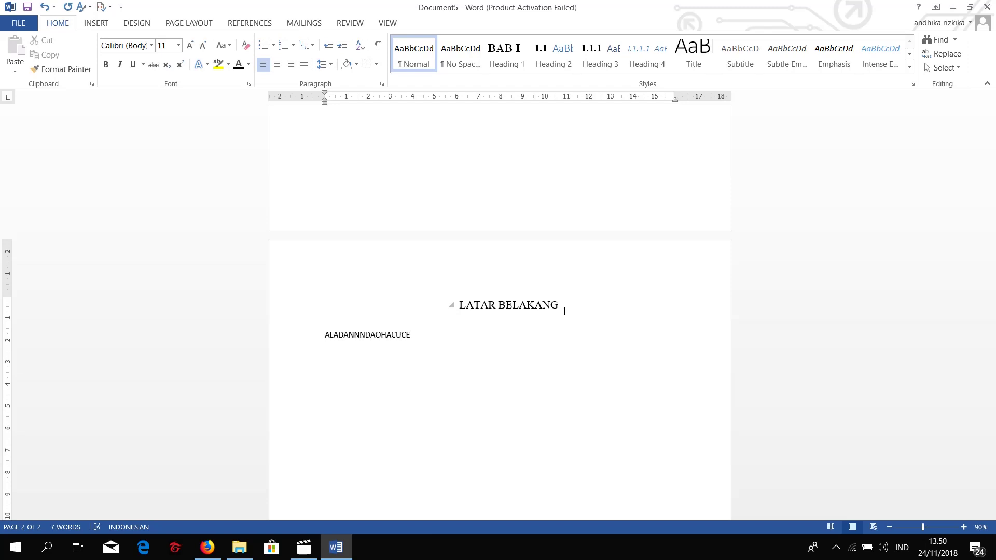
pyautogui.write('SEGSDV')
pyautogui.press('Return')
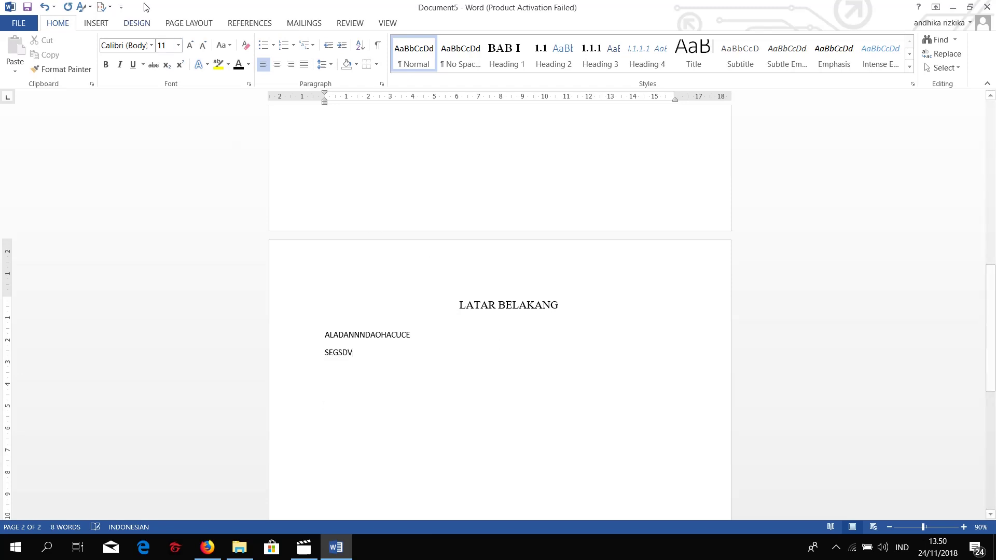
pyautogui.click(96, 22)
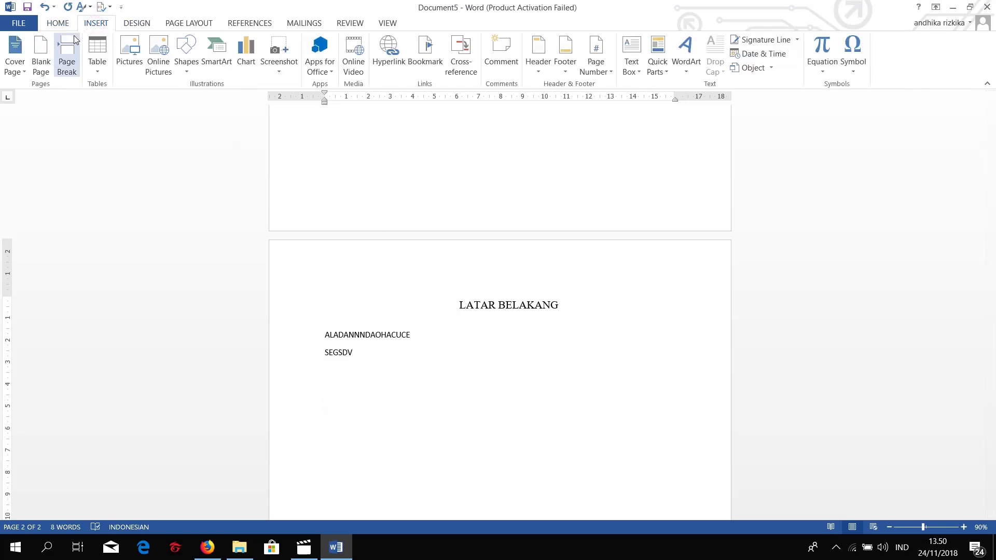
pyautogui.click(77, 66)
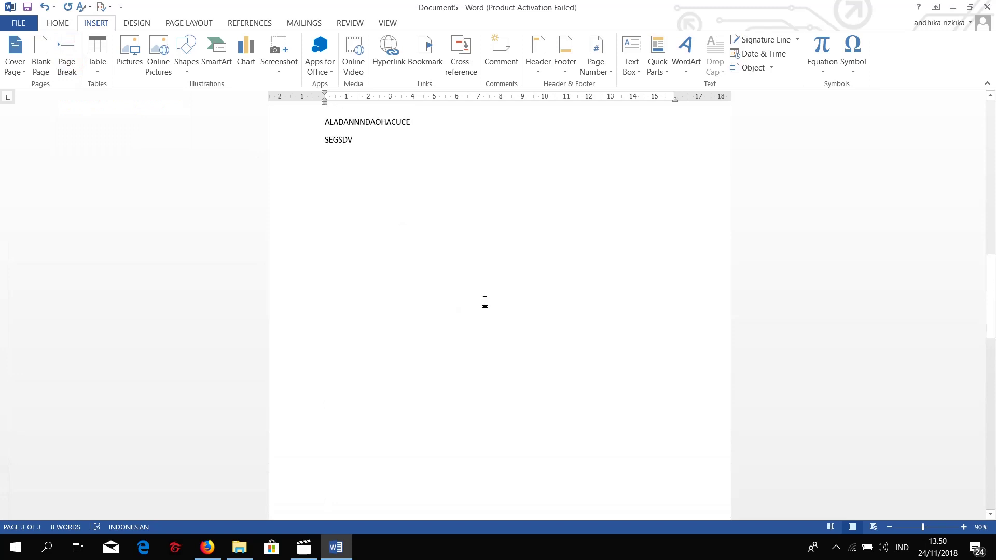
# Make page 3's blank line an unnumbered Heading 1 reading DAFTAR ISI
pyautogui.click(57, 24)
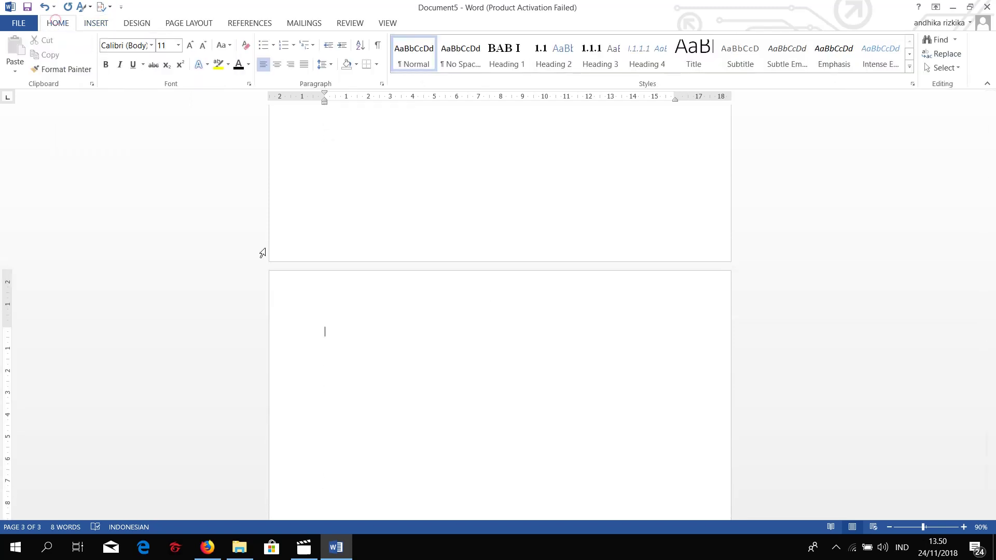
pyautogui.scroll(-1, 382, 358)
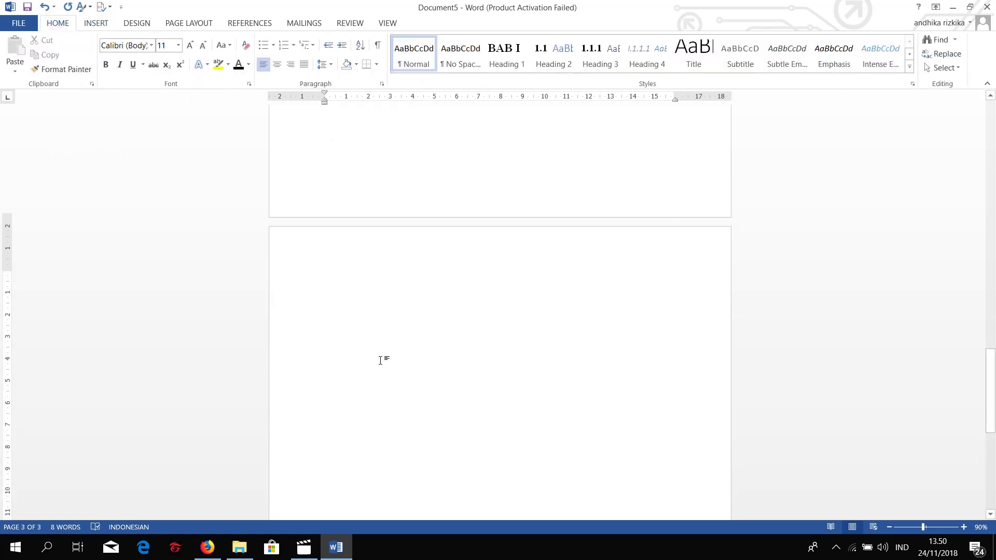
pyautogui.click(500, 54)
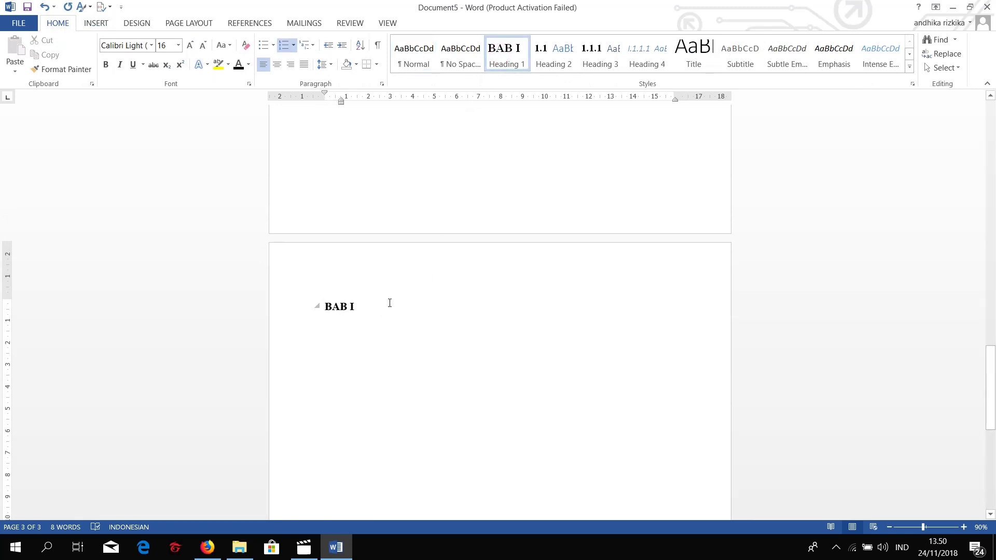
pyautogui.press('BackSpace')
pyautogui.write('da')
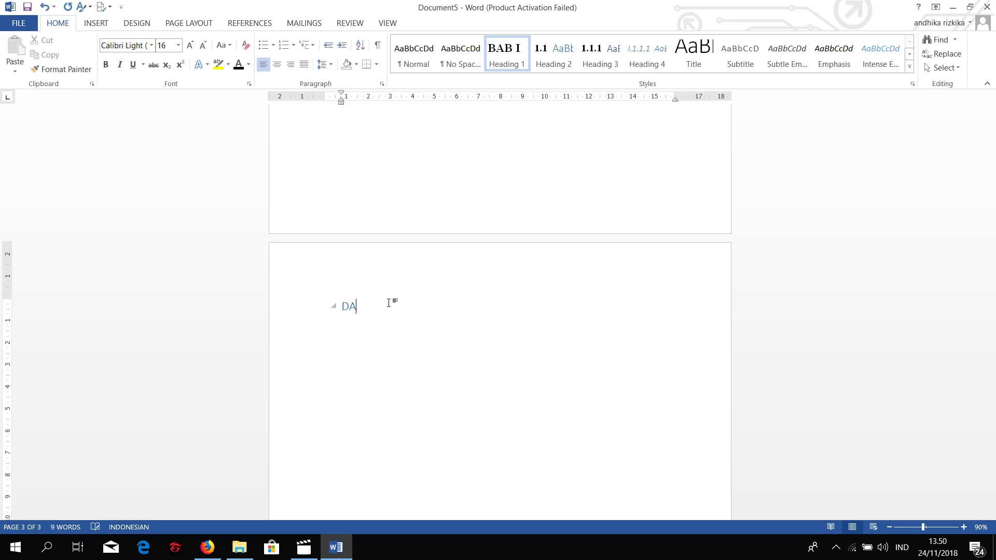
pyautogui.write('ar')
pyautogui.moveTo(406, 309); pyautogui.dragTo(238, 296)
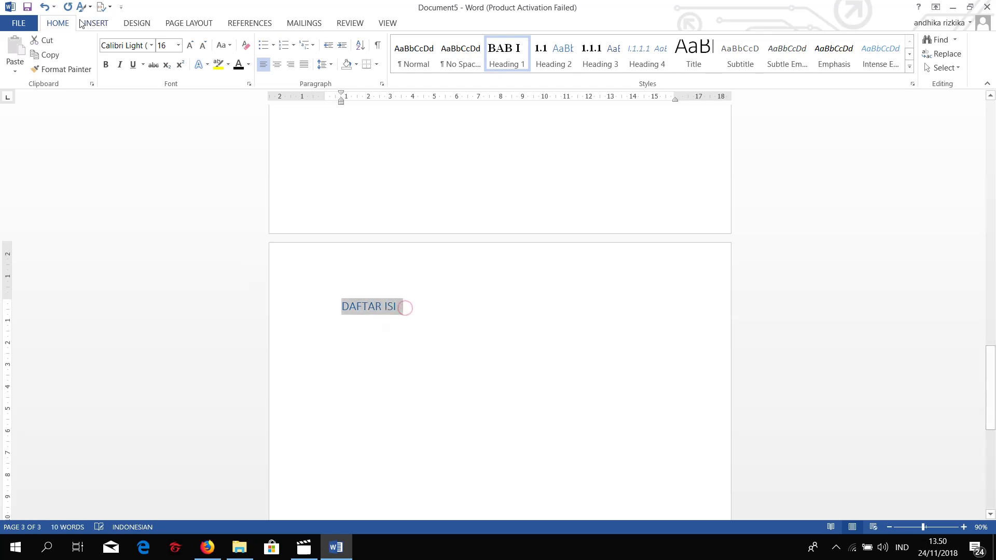
# Format DAFTAR ISI as centred, black, 14-pt Times New Roman with an empty line below
pyautogui.click(130, 45)
pyautogui.write('Times New Ro')
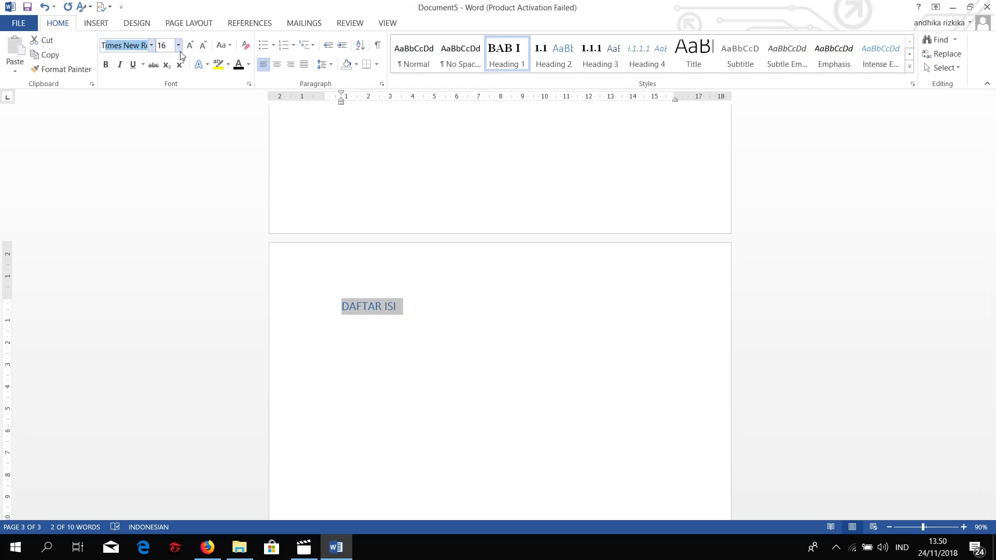
pyautogui.press('Return')
pyautogui.click(178, 45)
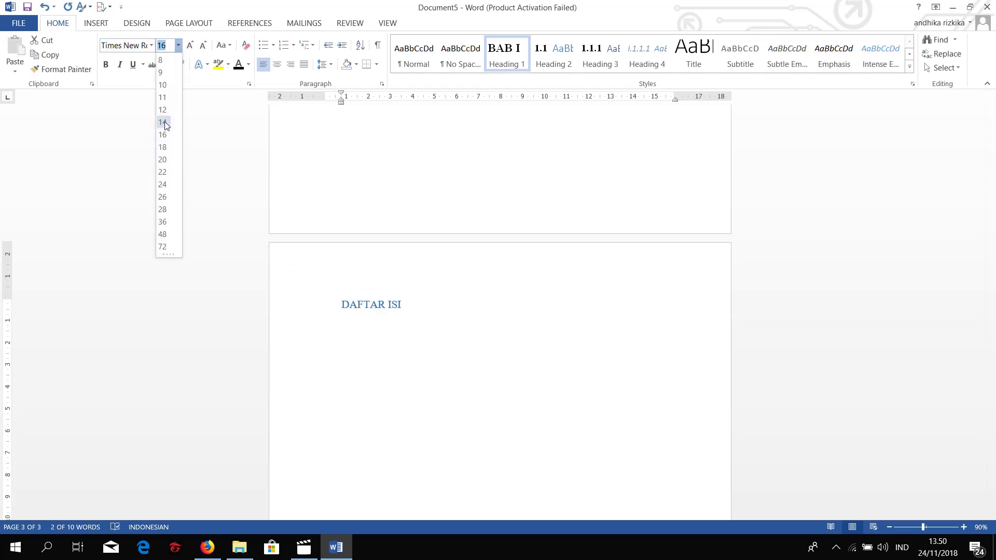
pyautogui.click(163, 122)
pyautogui.click(248, 65)
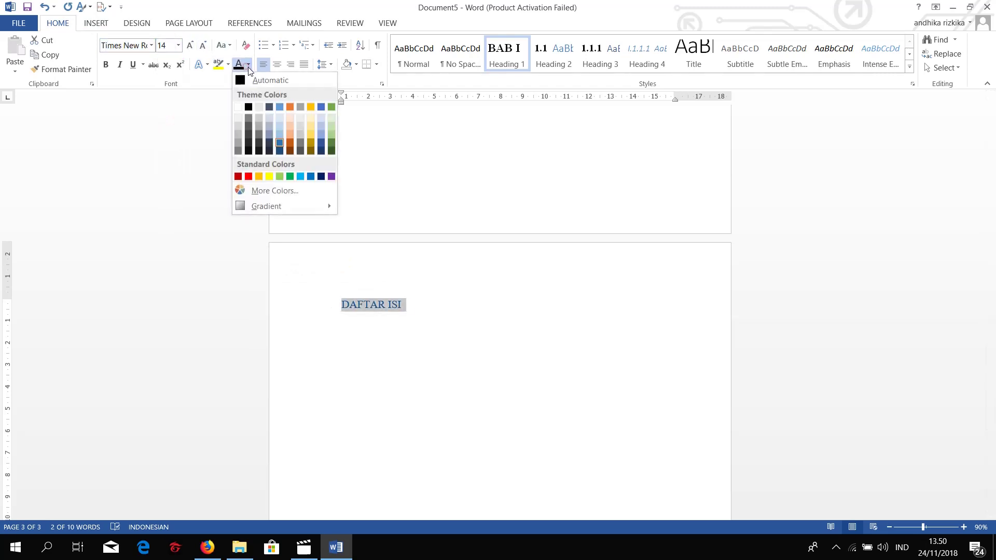
pyautogui.click(480, 308)
pyautogui.click(480, 308)
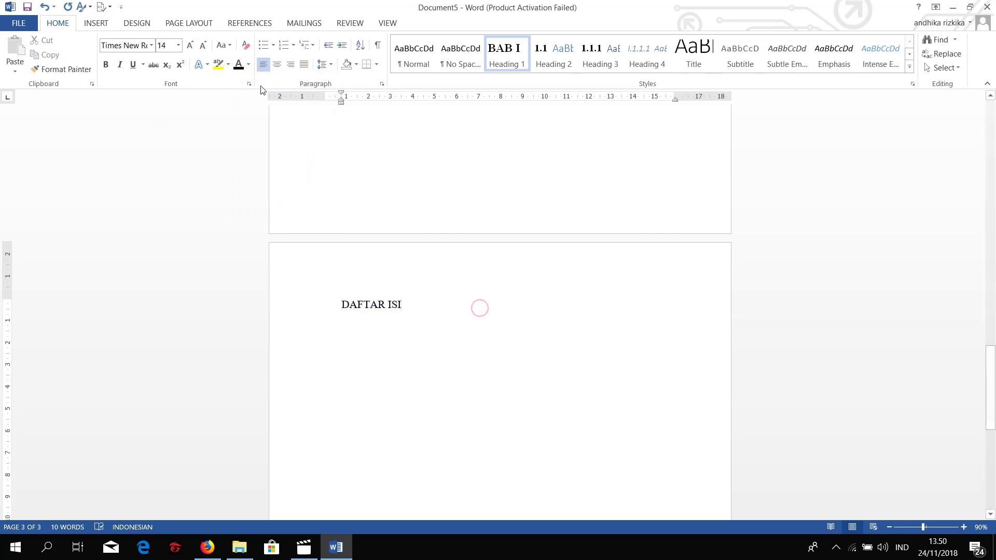
pyautogui.click(277, 64)
pyautogui.press('Return')
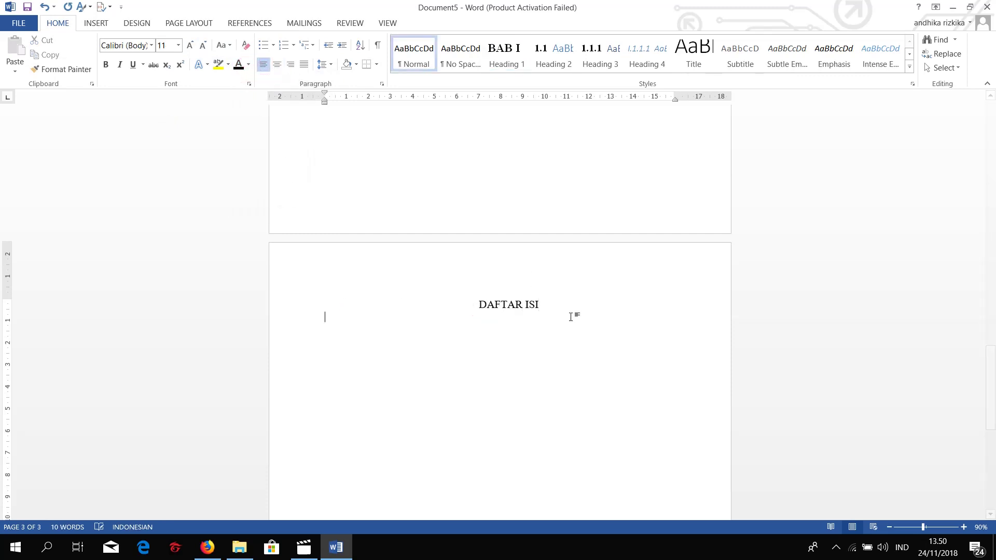
pyautogui.scroll(-3, 571, 316)
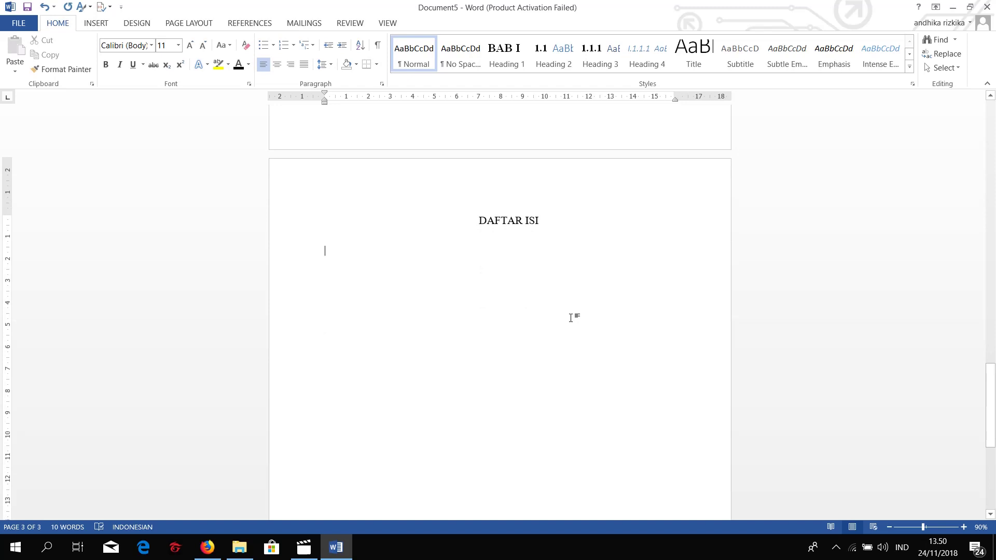
# Insert a Next Page section break after DAFTAR ISI, creating a blank fourth page
pyautogui.click(123, 24)
pyautogui.click(189, 24)
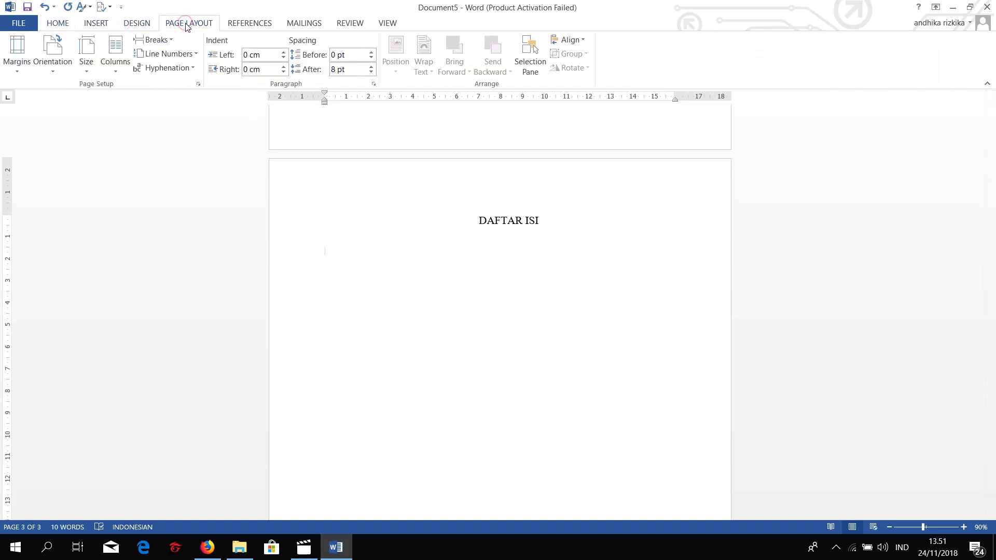
pyautogui.click(172, 40)
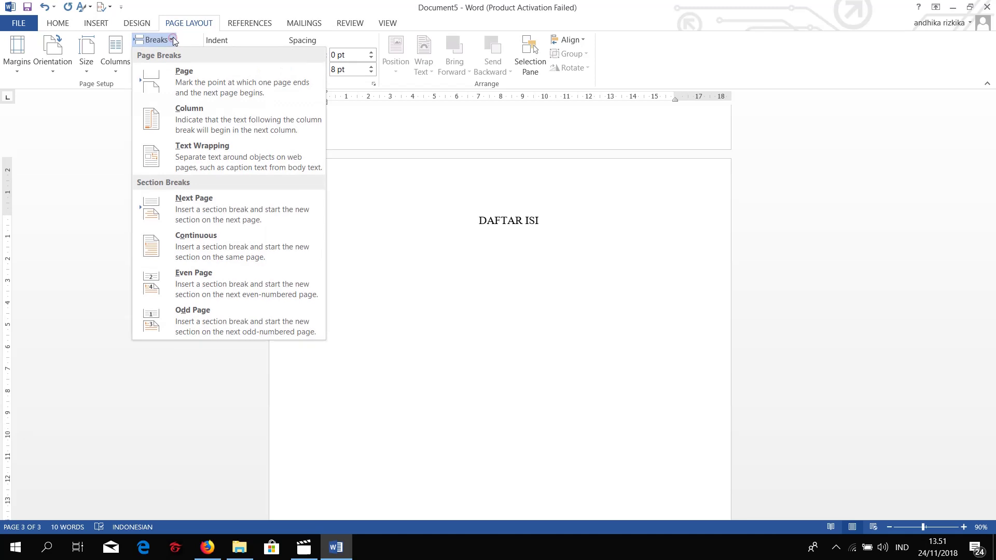
pyautogui.click(157, 216)
pyautogui.scroll(-3, 433, 295)
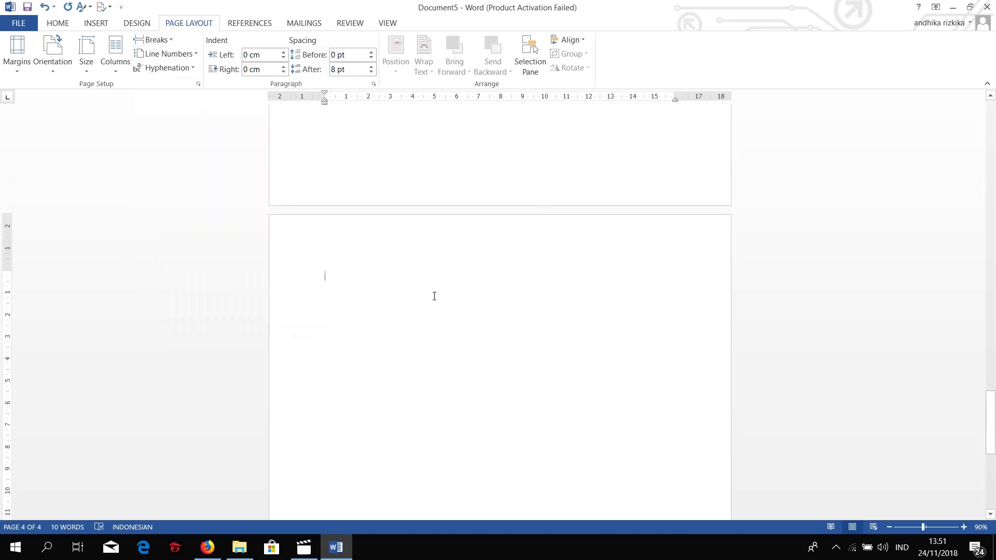
# Make page 4's first line a centred Heading 1, Times New Roman 14, reading BAB I PENDAHULUAN
pyautogui.click(67, 24)
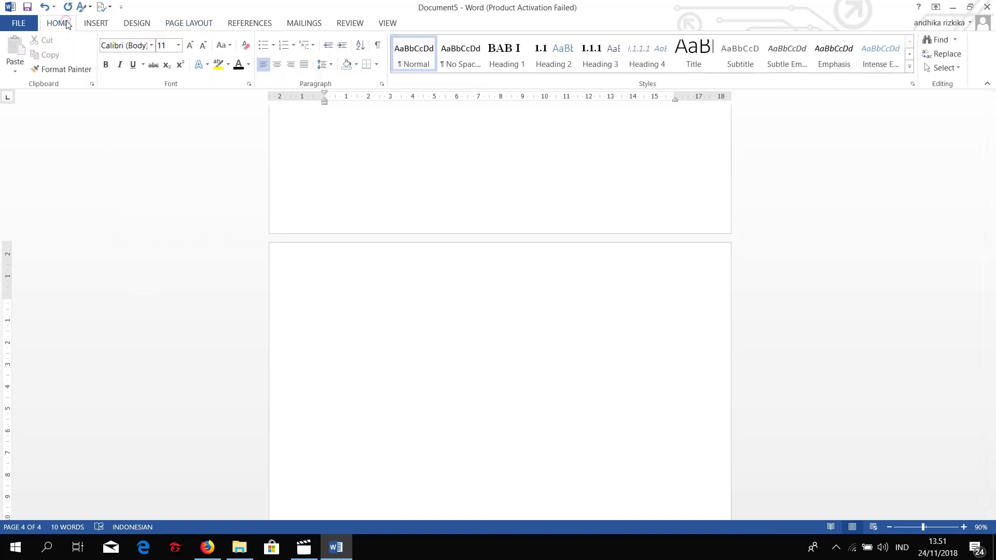
pyautogui.click(503, 56)
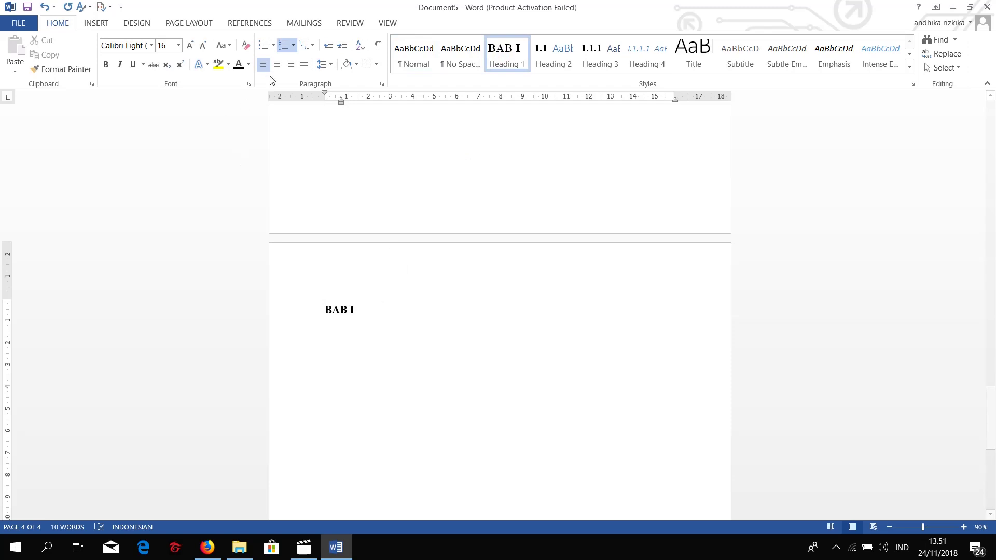
pyautogui.click(278, 64)
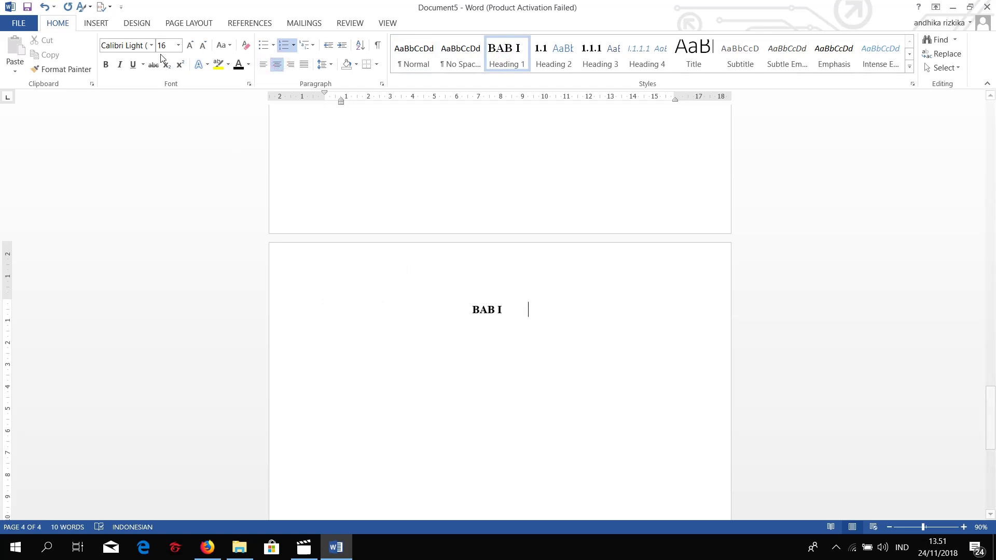
pyautogui.click(134, 45)
pyautogui.write('Times New Roman')
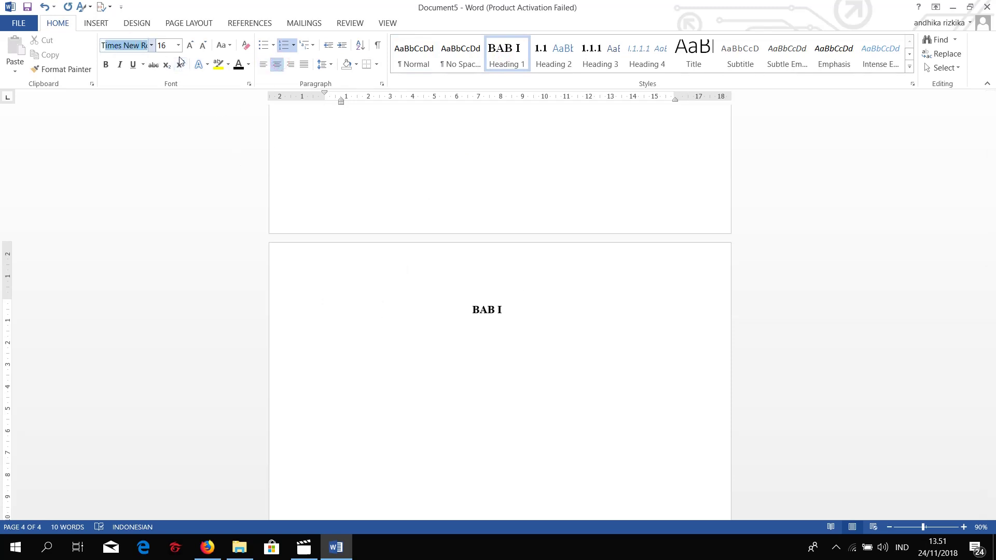
pyautogui.press('Return')
pyautogui.click(178, 46)
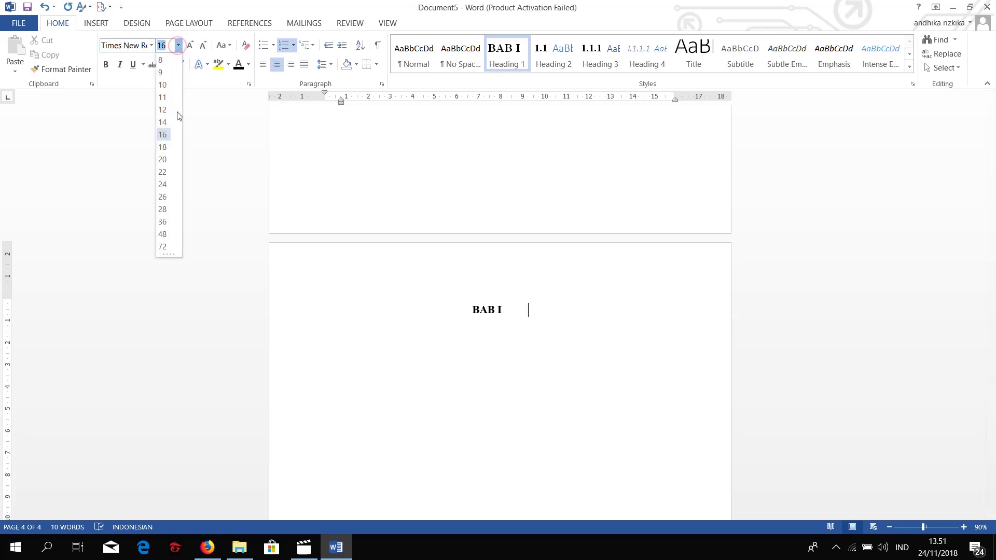
pyautogui.click(163, 122)
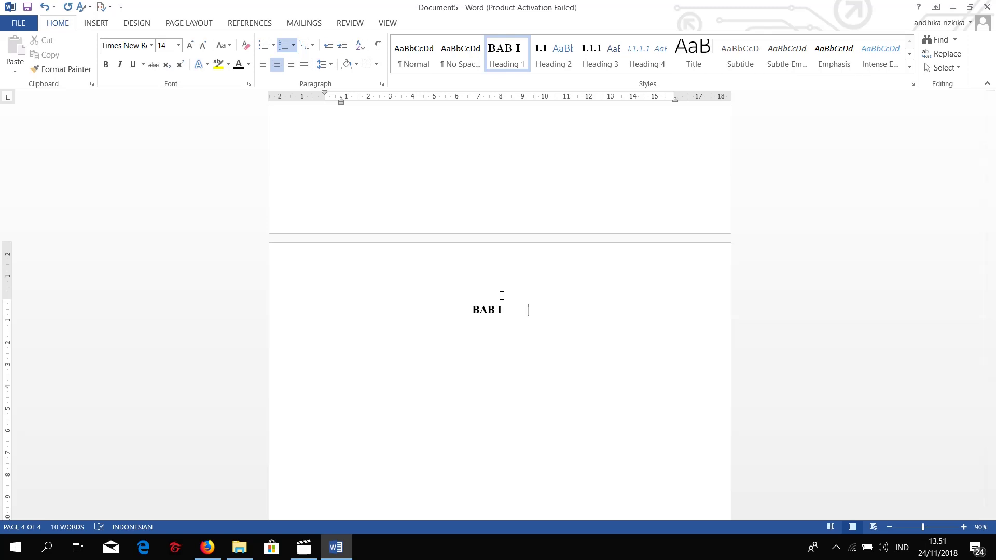
pyautogui.write('P')
pyautogui.write('ENDAH')
pyautogui.write('ULUAN')
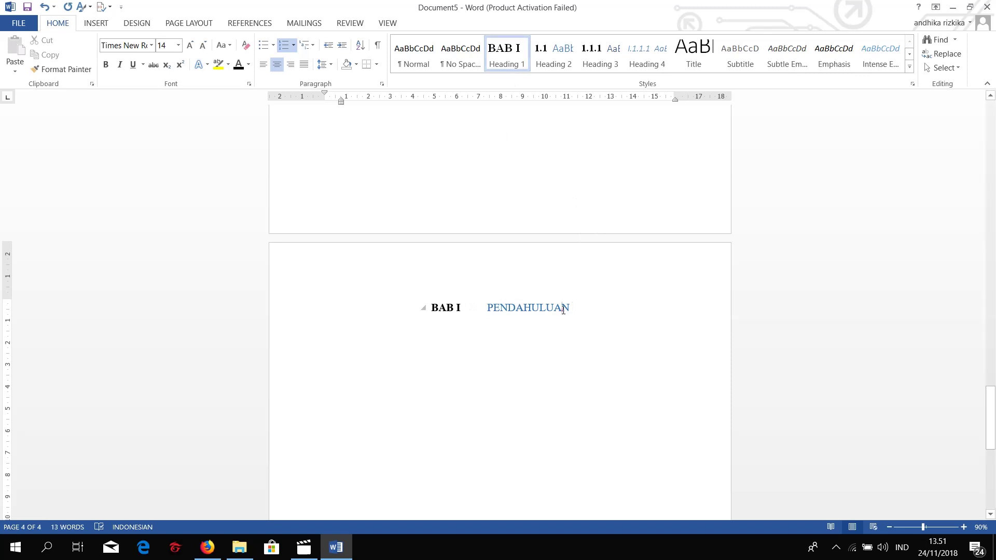
# Modify the Heading 1 style to bold 14 pt Times New Roman in Automatic colour
pyautogui.rightClick(498, 53)
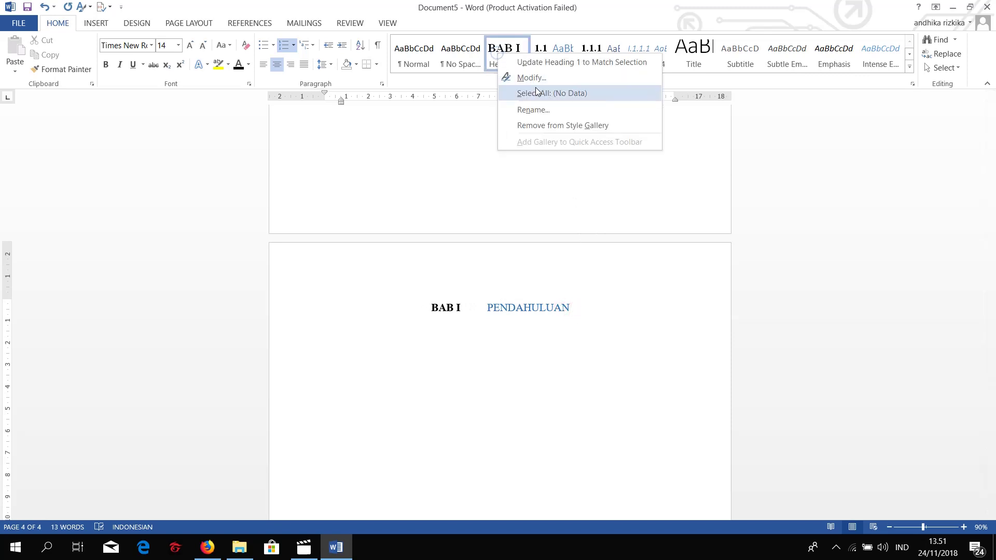
pyautogui.click(533, 78)
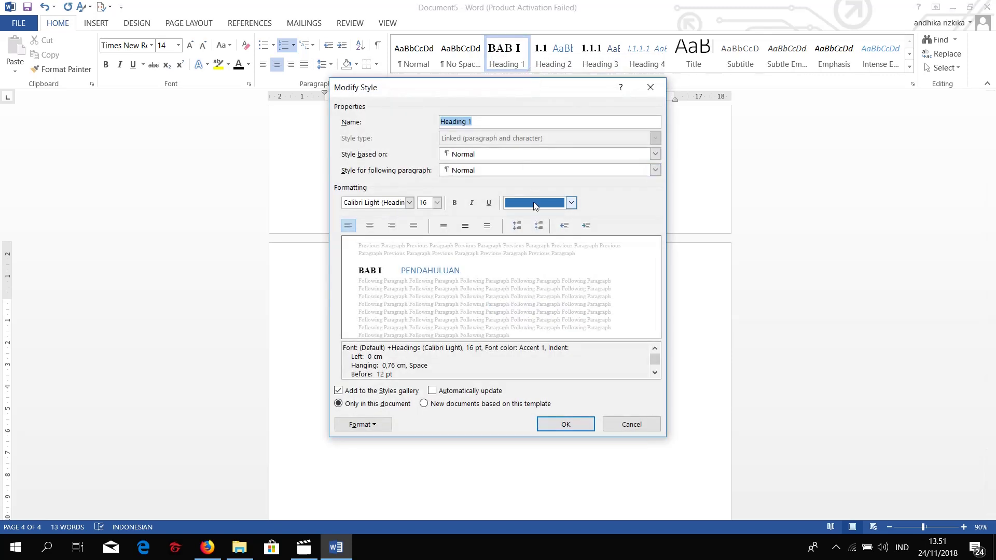
pyautogui.click(535, 206)
pyautogui.click(522, 220)
pyautogui.click(392, 200)
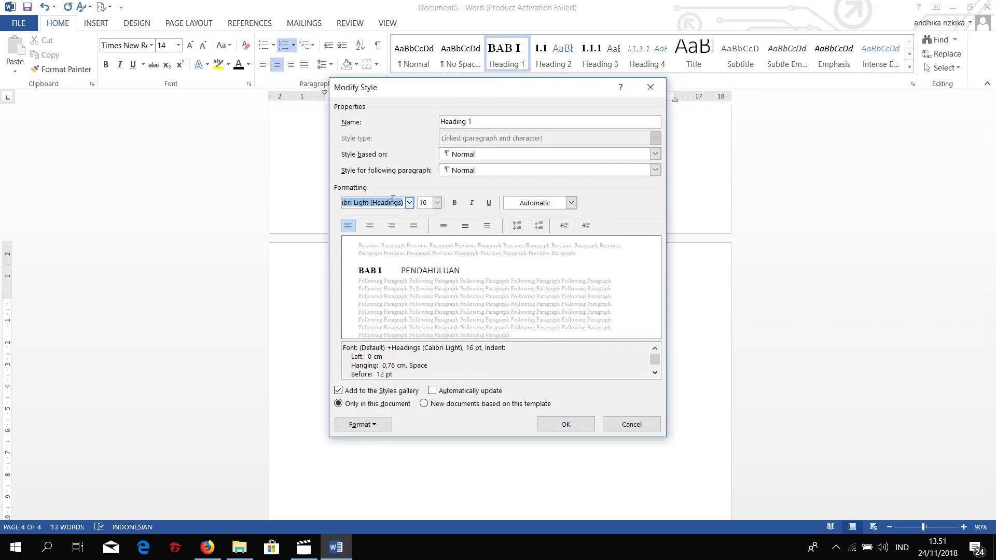
pyautogui.write('Times New Roman')
pyautogui.click(438, 203)
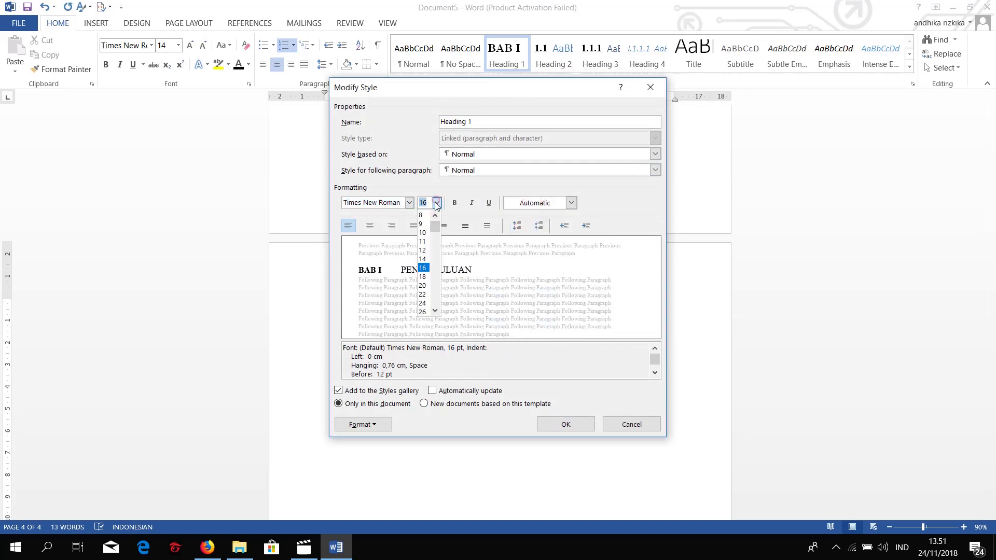
pyautogui.click(427, 259)
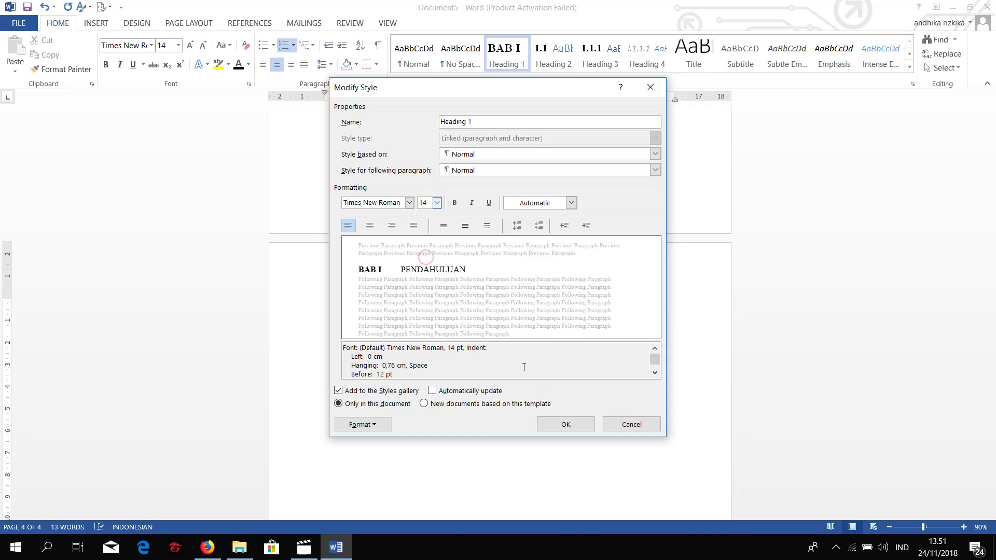
pyautogui.click(455, 203)
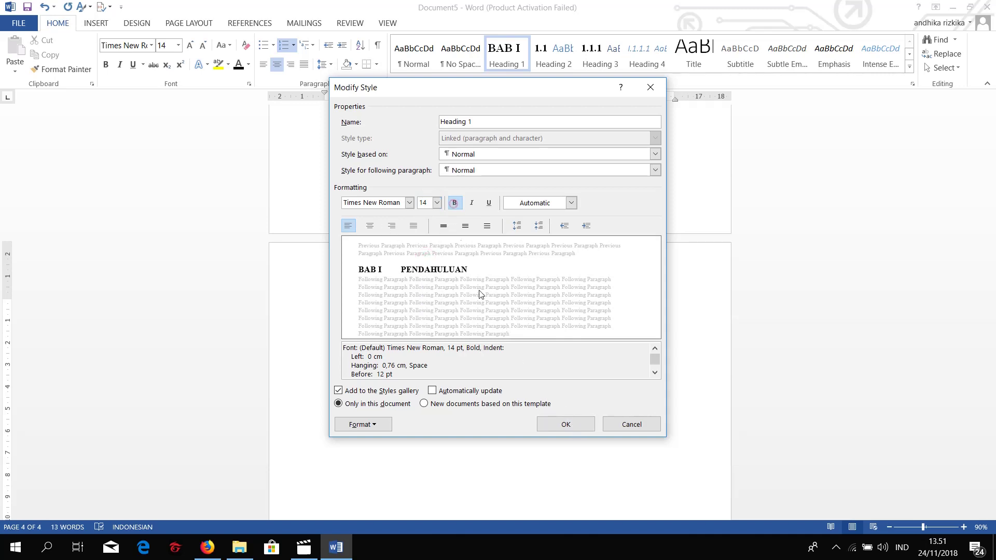
pyautogui.click(560, 423)
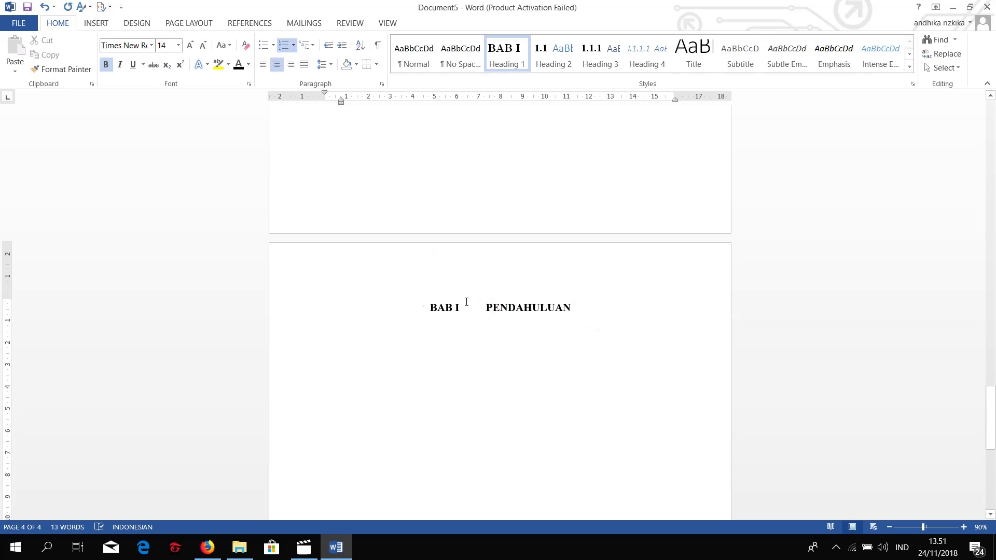
# Adjust the heading indents and place PENDAHULUAN on its own line beneath BAB I
pyautogui.moveTo(325, 93); pyautogui.dragTo(352, 105)
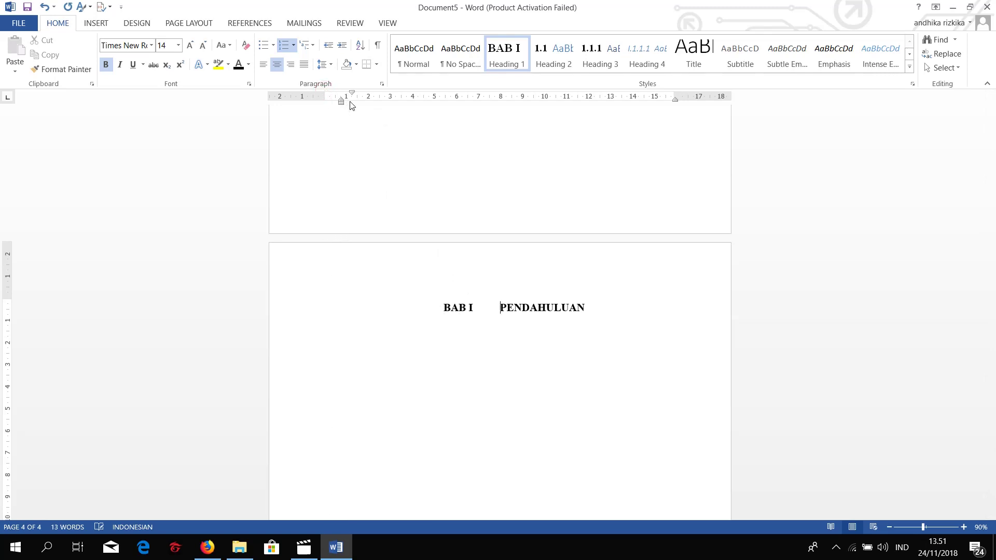
pyautogui.moveTo(340, 103); pyautogui.dragTo(326, 103)
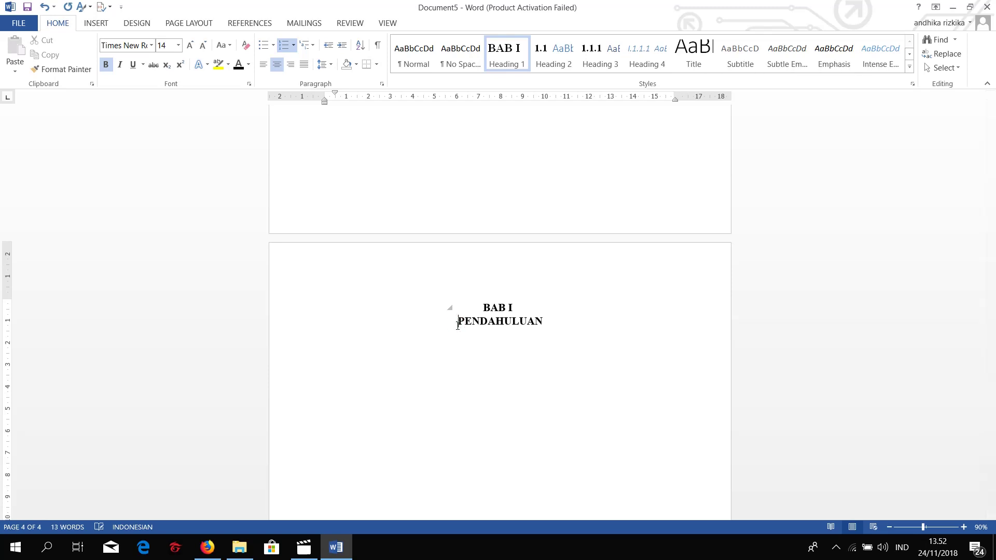
pyautogui.press('BackSpace')
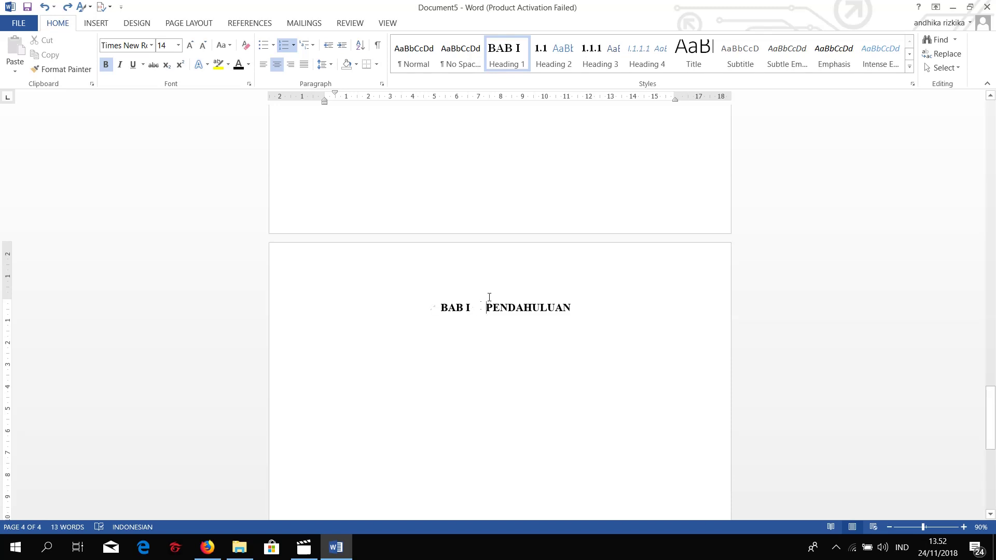
pyautogui.press('Return')
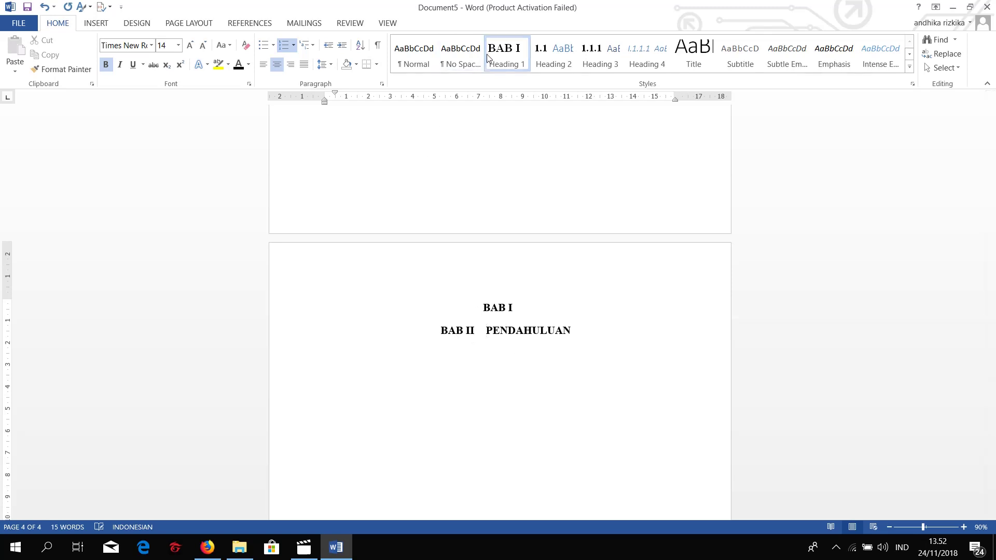
pyautogui.hotkey('ctrl', 'z')
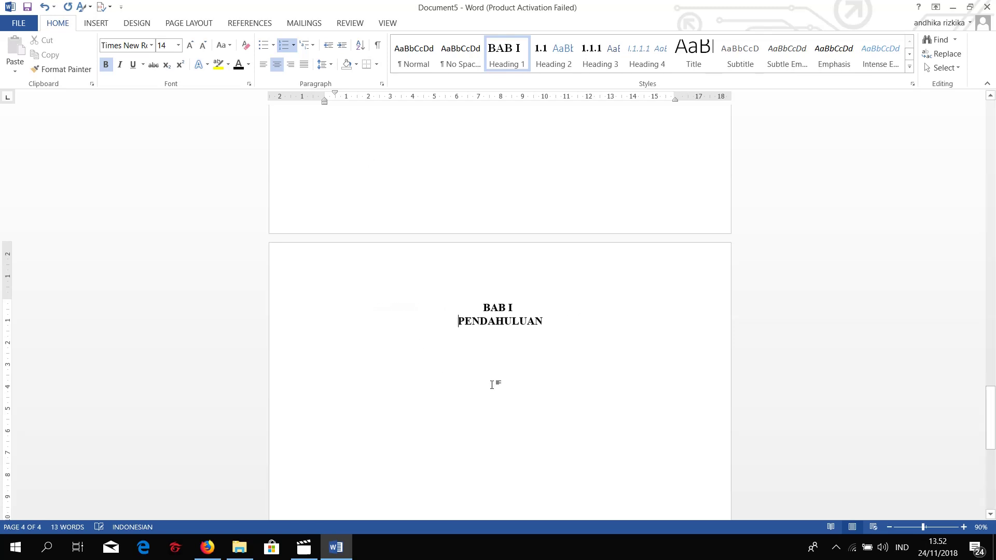
# Widen the chapter heading's spacing, add body line ADABJXQWUBAS, then start a Heading 2 line
pyautogui.click(325, 64)
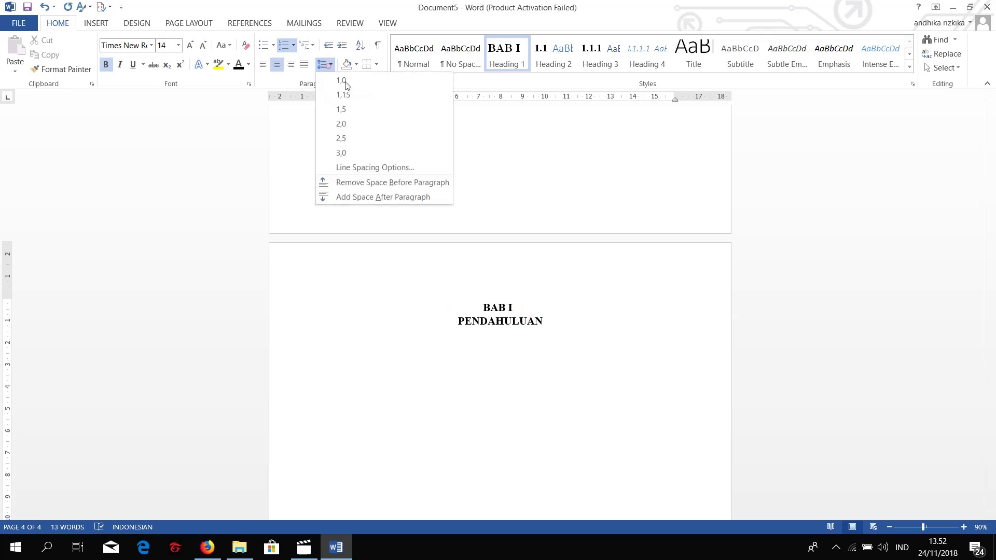
pyautogui.click(353, 110)
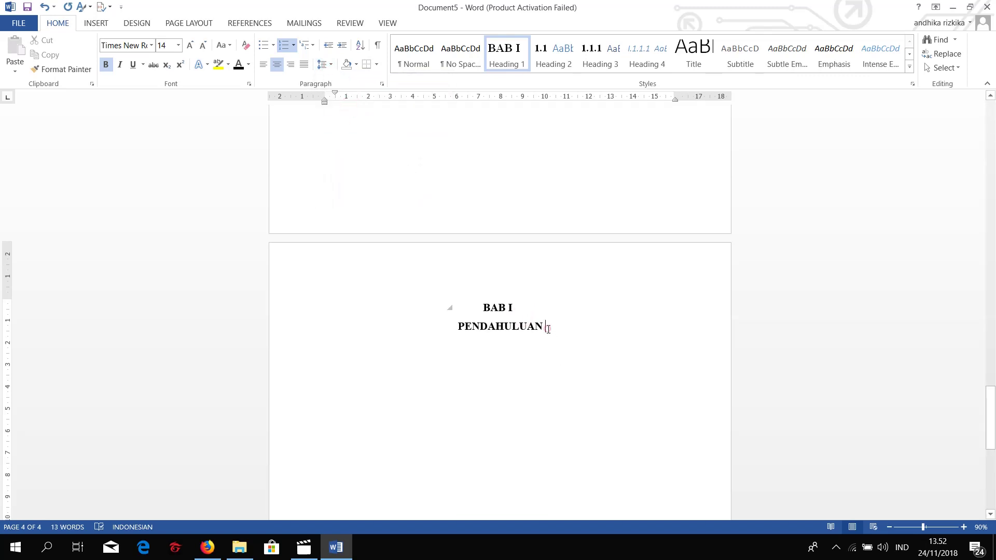
pyautogui.click(548, 328)
pyautogui.press('Return')
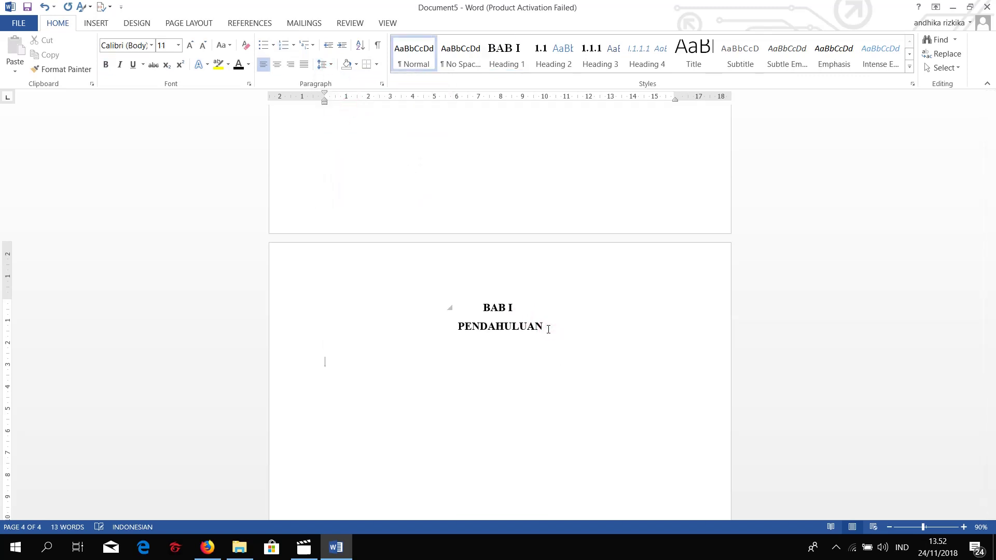
pyautogui.write('ADABJXQWUBAS')
pyautogui.press('Return')
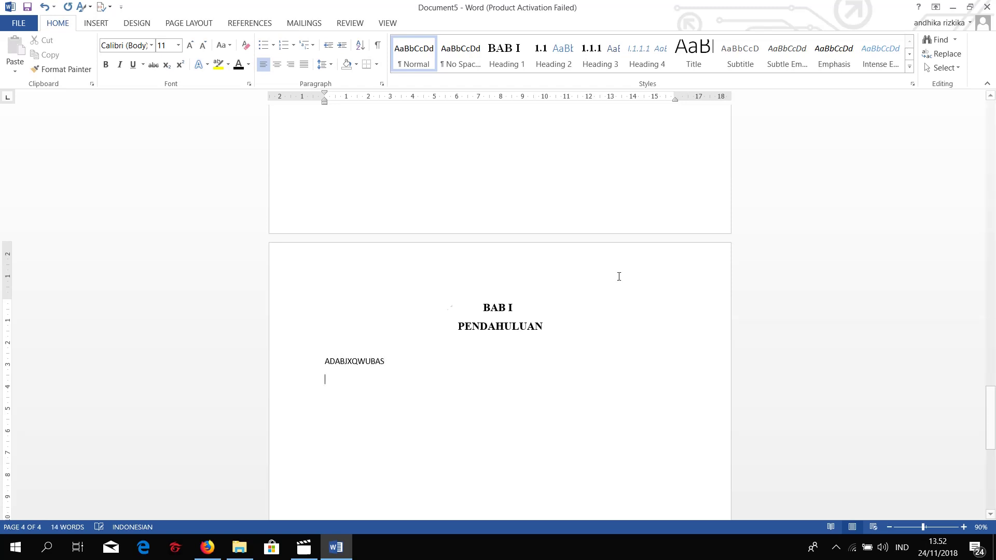
pyautogui.click(544, 61)
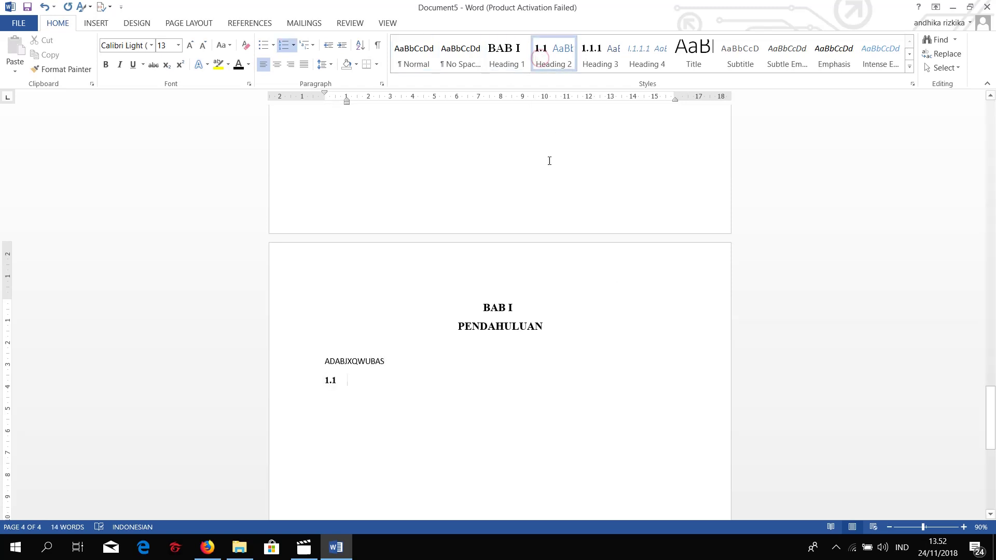
# Set the Heading 2 style to Times New Roman 12 pt in Automatic colour
pyautogui.rightClick(547, 56)
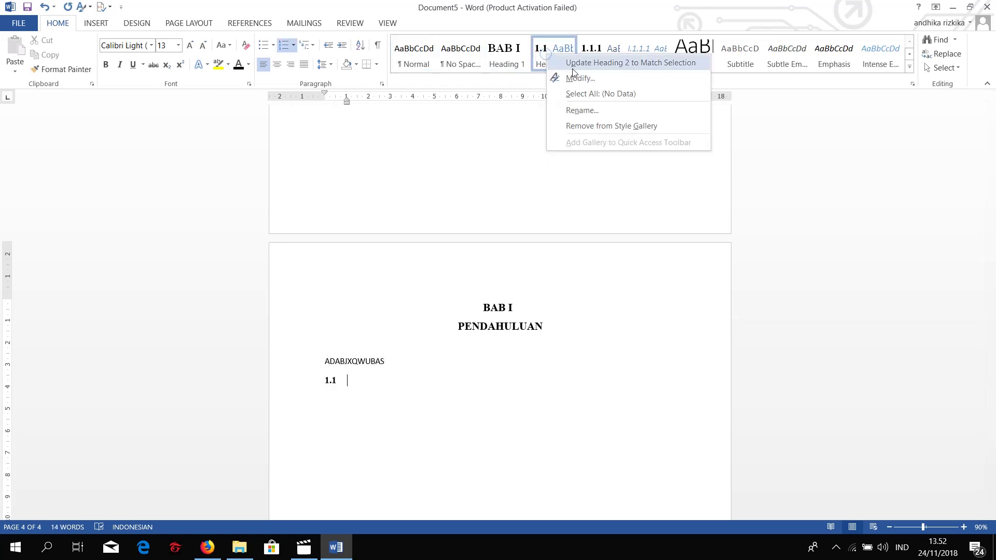
pyautogui.click(585, 83)
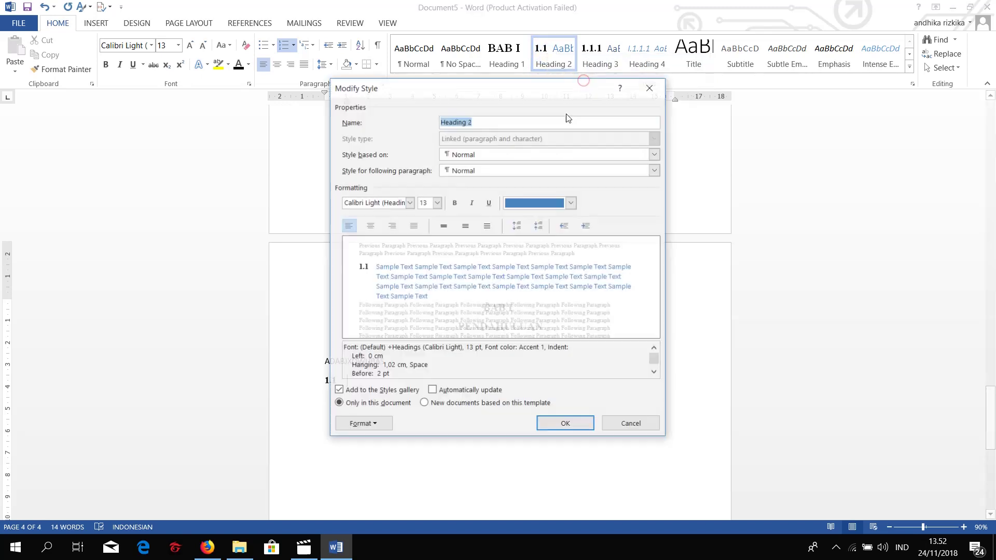
pyautogui.click(533, 203)
pyautogui.click(539, 219)
pyautogui.click(374, 203)
pyautogui.write('Times New Roman')
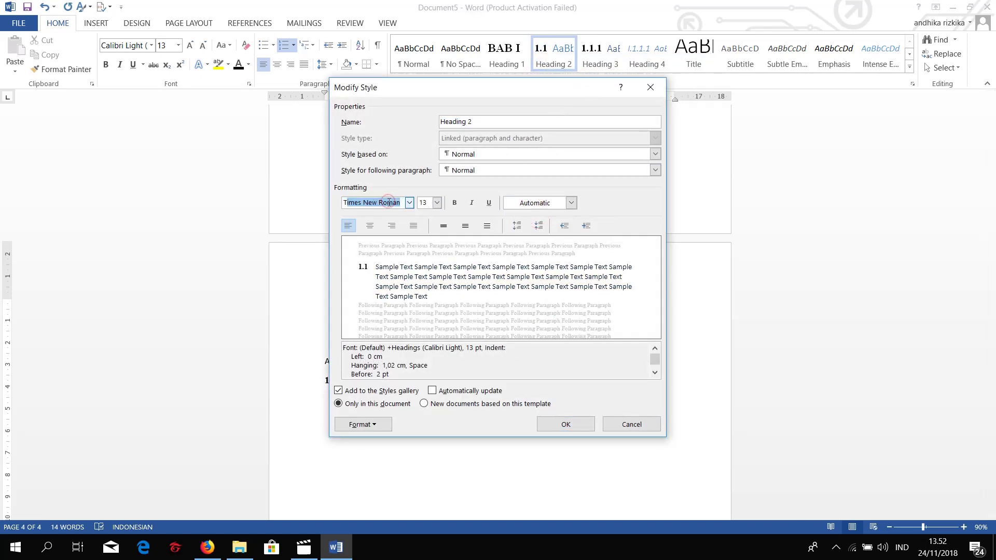
pyautogui.click(437, 203)
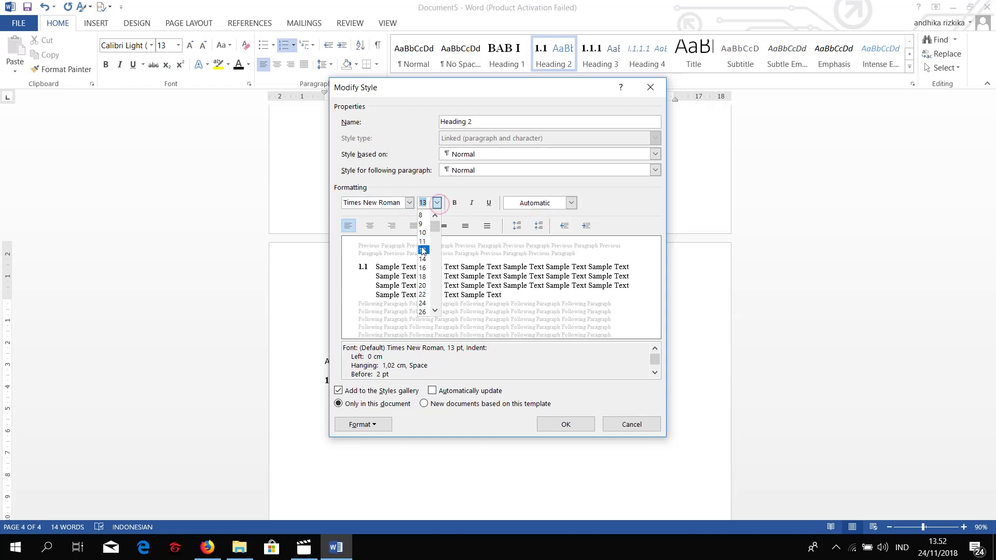
pyautogui.click(423, 249)
pyautogui.click(566, 423)
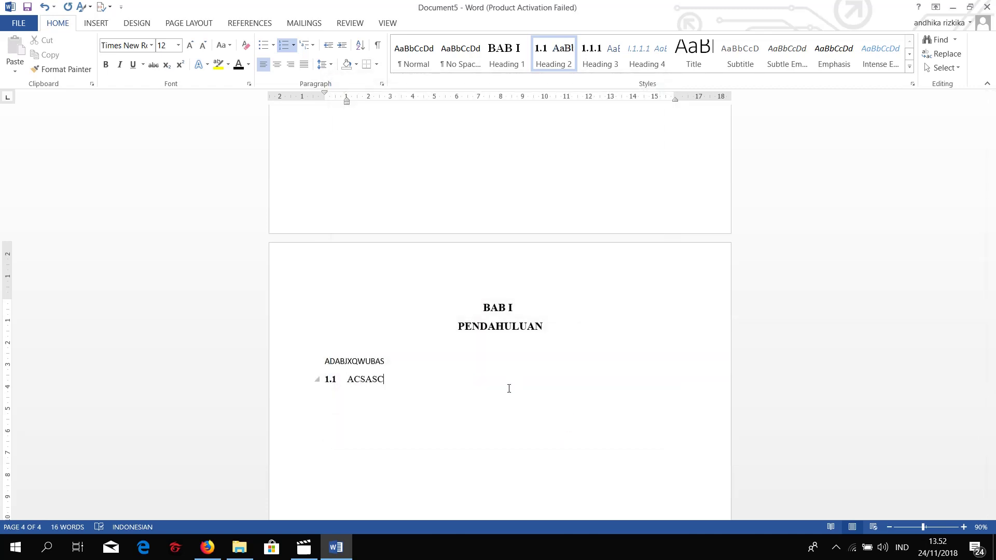
# Make the Heading 2 style bold
pyautogui.rightClick(559, 59)
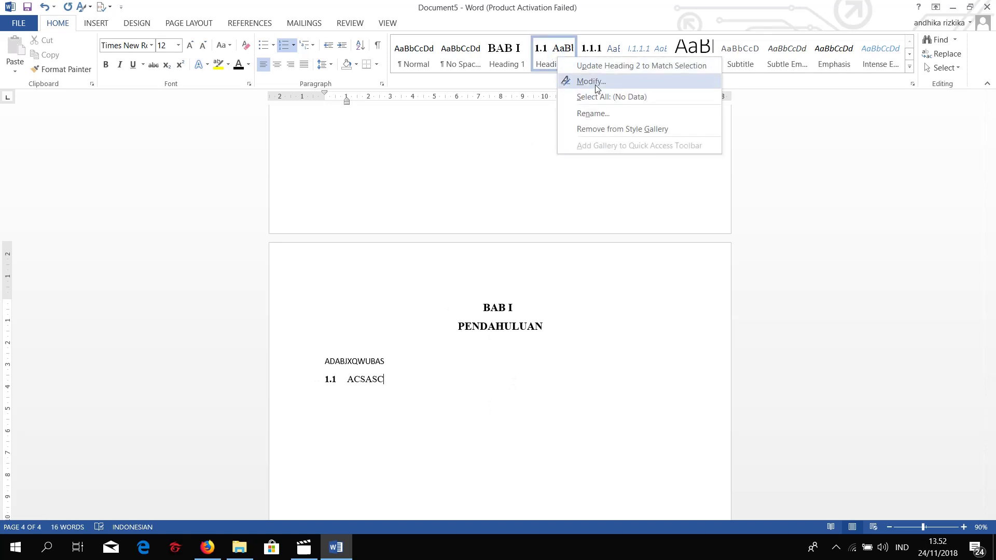
pyautogui.click(597, 87)
pyautogui.click(454, 203)
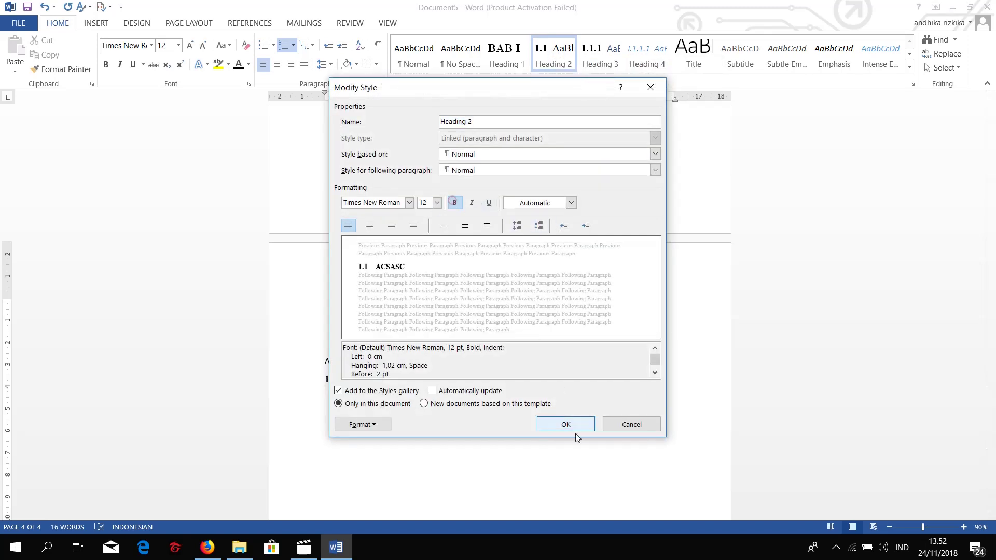
pyautogui.click(565, 424)
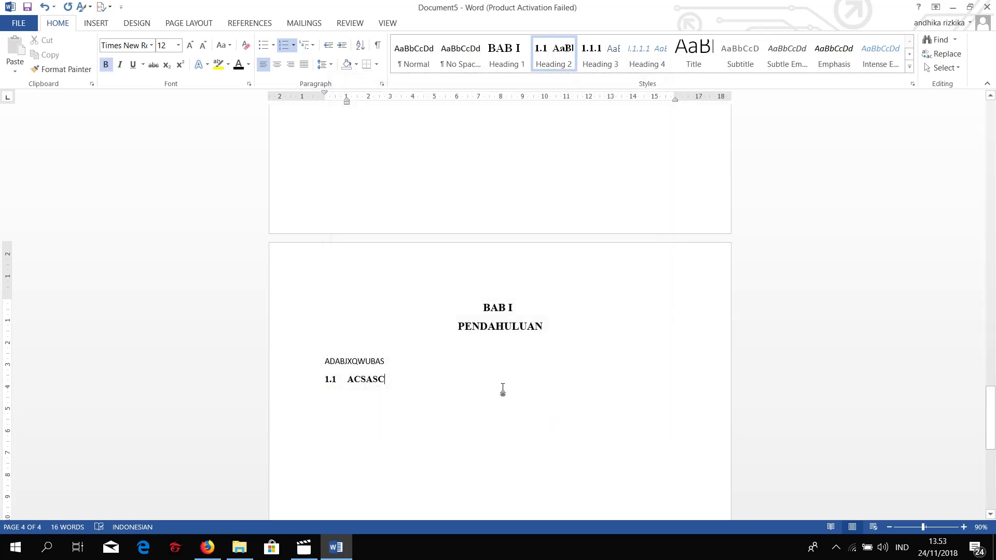
# Add body text KDHWIUDHNAKSNC under the 1.1 heading and start a Heading 3 line
pyautogui.press('Return')
pyautogui.write('AASKDHWIUDHNAKSNC')
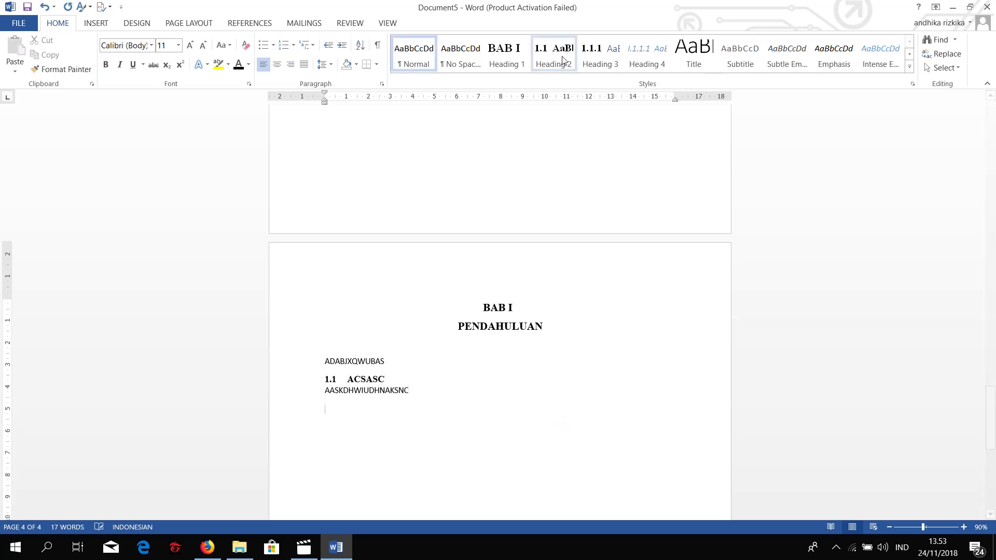
pyautogui.click(592, 54)
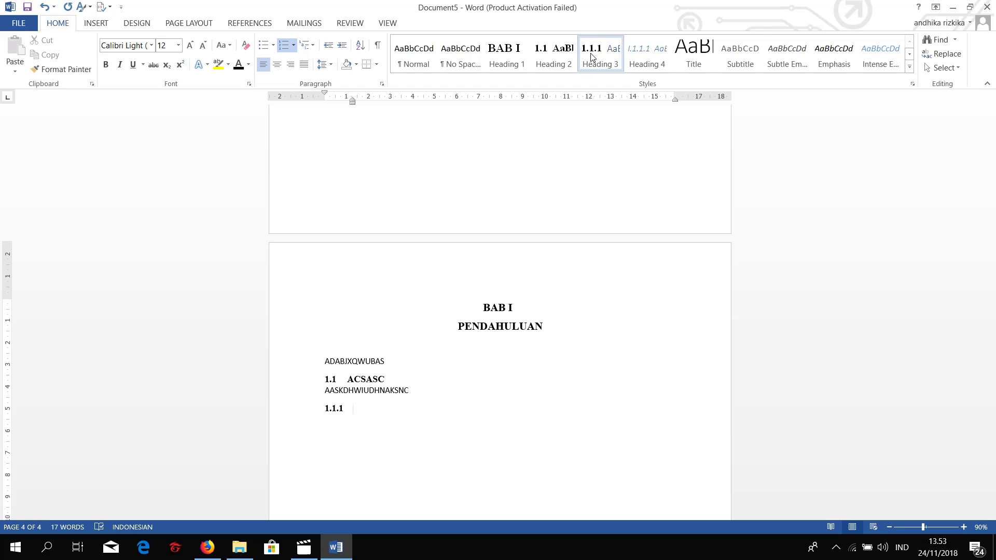
# Modify the Heading 3 style to bold Times New Roman in Automatic colour
pyautogui.rightClick(590, 53)
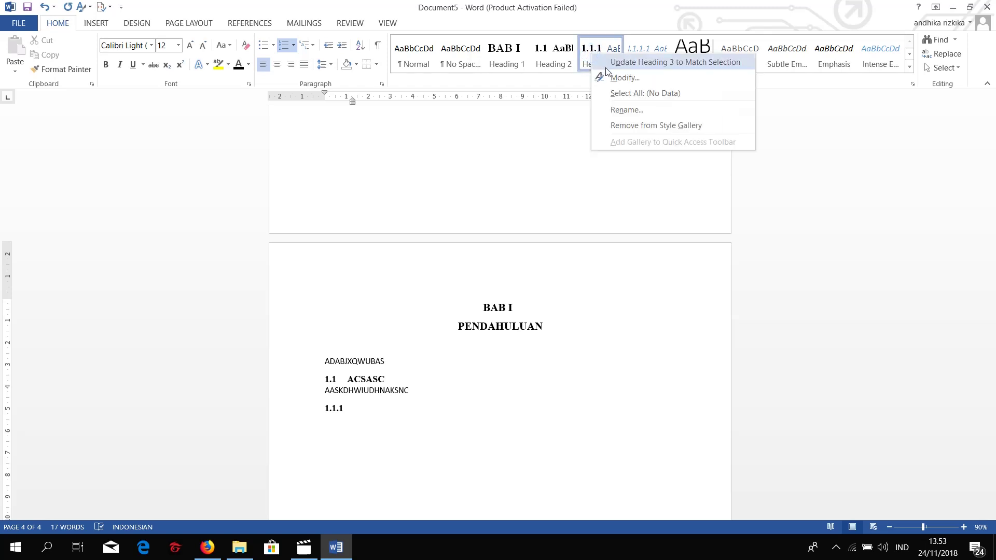
pyautogui.click(607, 77)
pyautogui.click(571, 202)
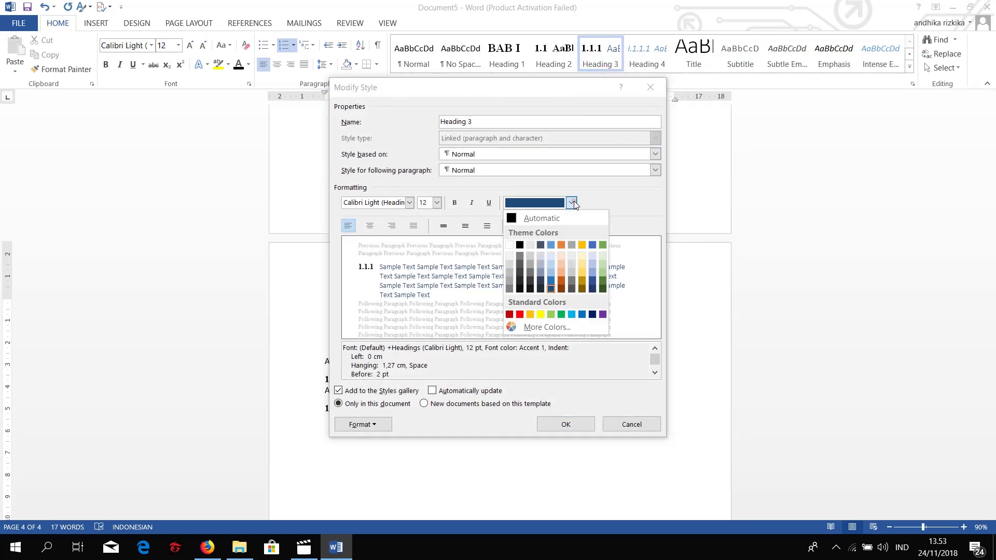
pyautogui.click(559, 218)
pyautogui.tripleClick(390, 202)
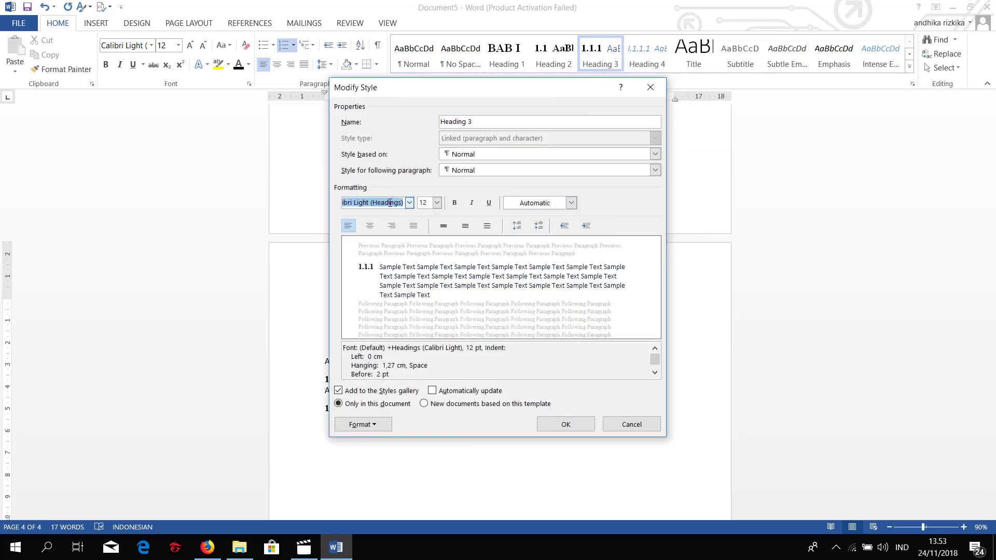
pyautogui.write('Times New Roman')
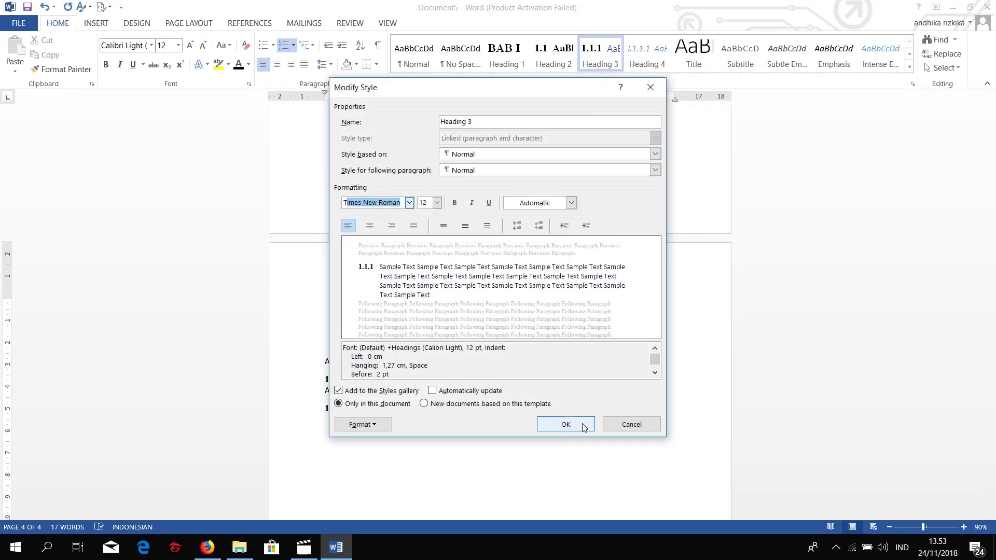
pyautogui.hotkey('ctrl', 'b')
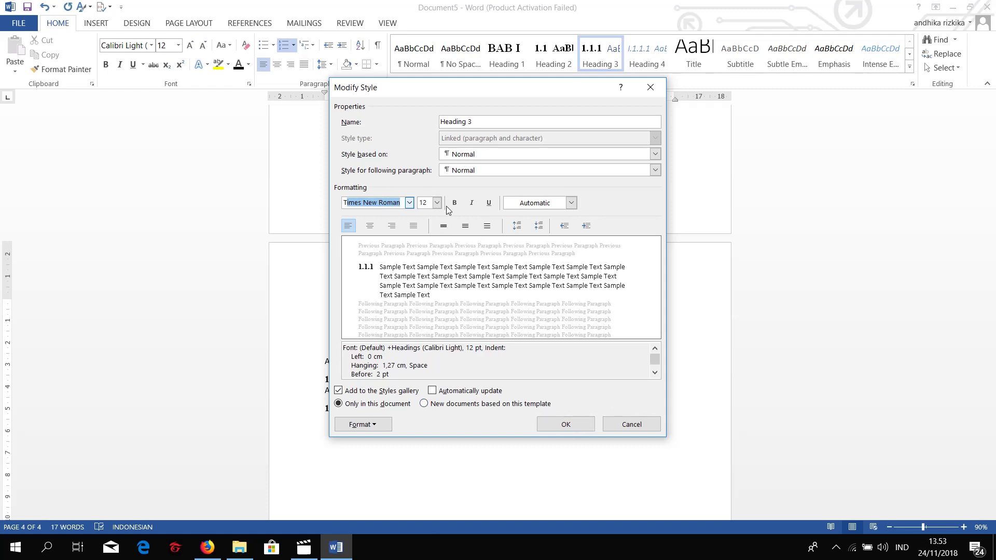
pyautogui.click(568, 421)
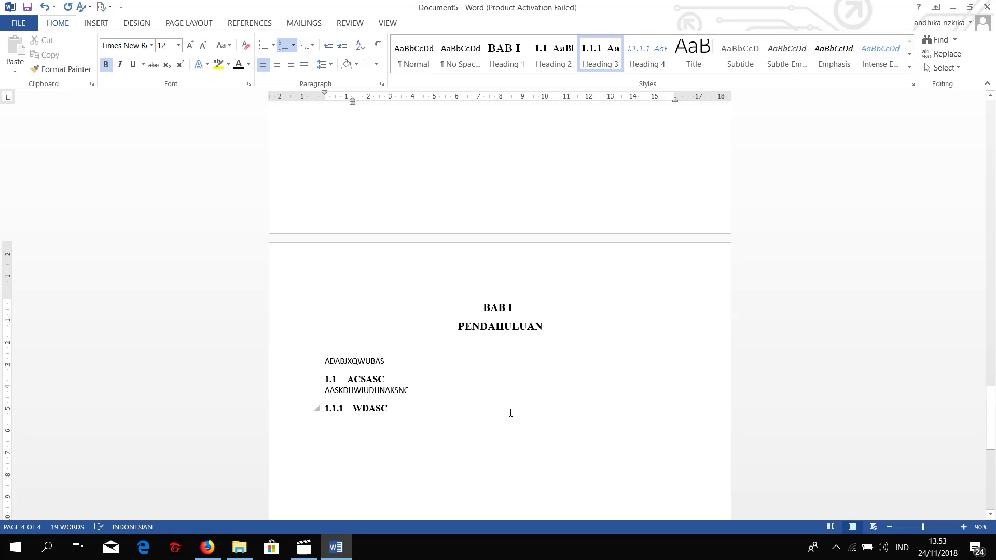
# Add the body line AWDADW below the 1.1.1 WDASCD heading
pyautogui.press('Return')
pyautogui.write('AWDADW')
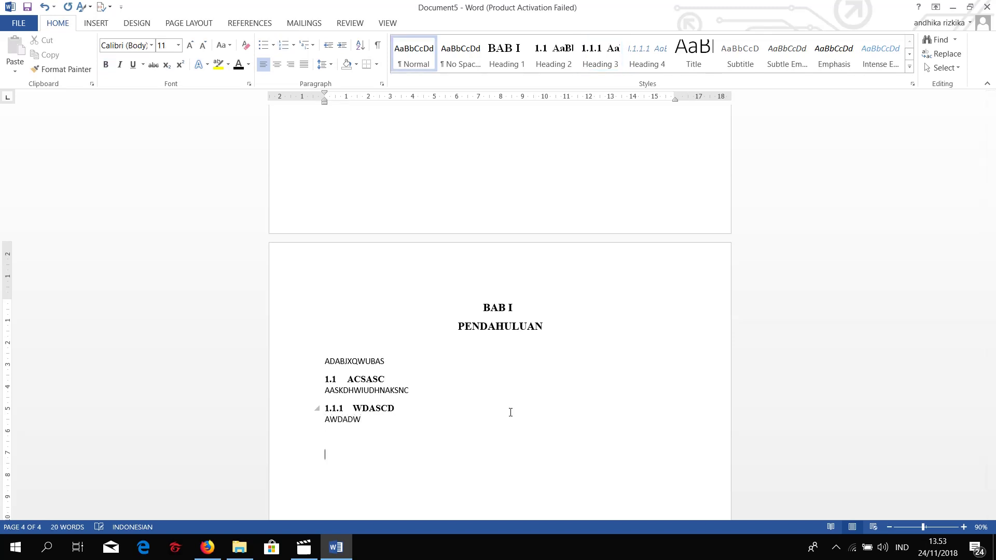
pyautogui.scroll(-3, 511, 413)
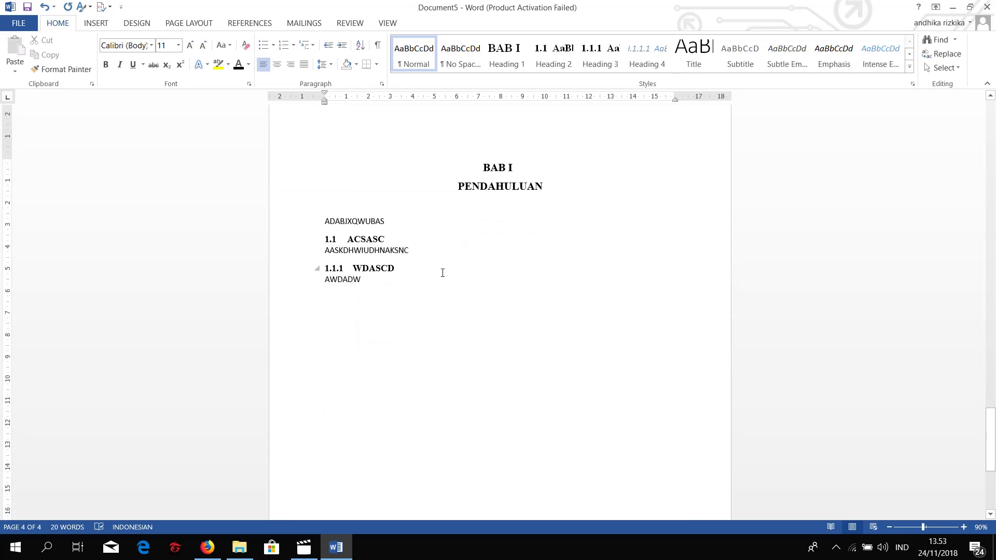
pyautogui.scroll(2, 530, 231)
pyautogui.scroll(-2, 501, 369)
pyautogui.scroll(2, 467, 301)
# Insert a page break so the next content starts on page 5
pyautogui.click(99, 23)
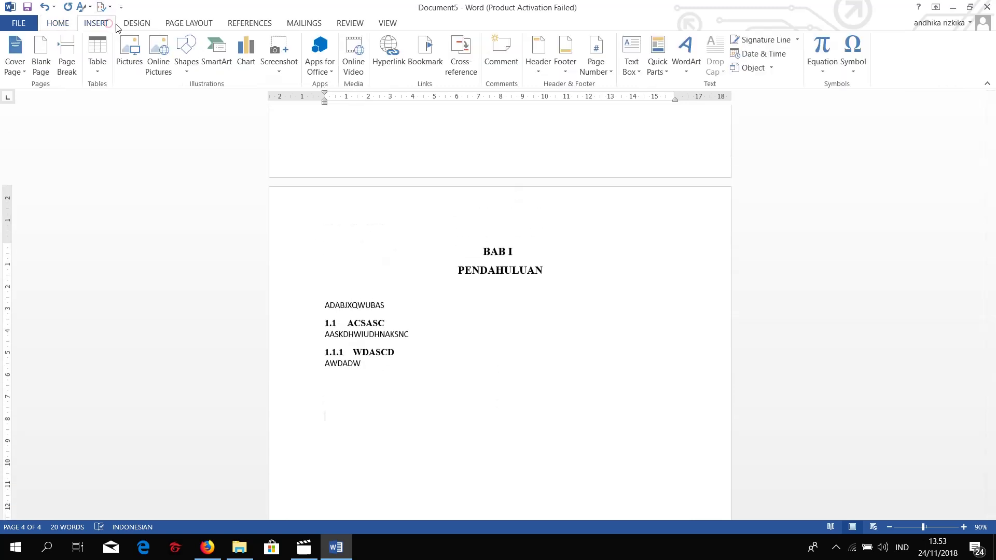
pyautogui.click(61, 64)
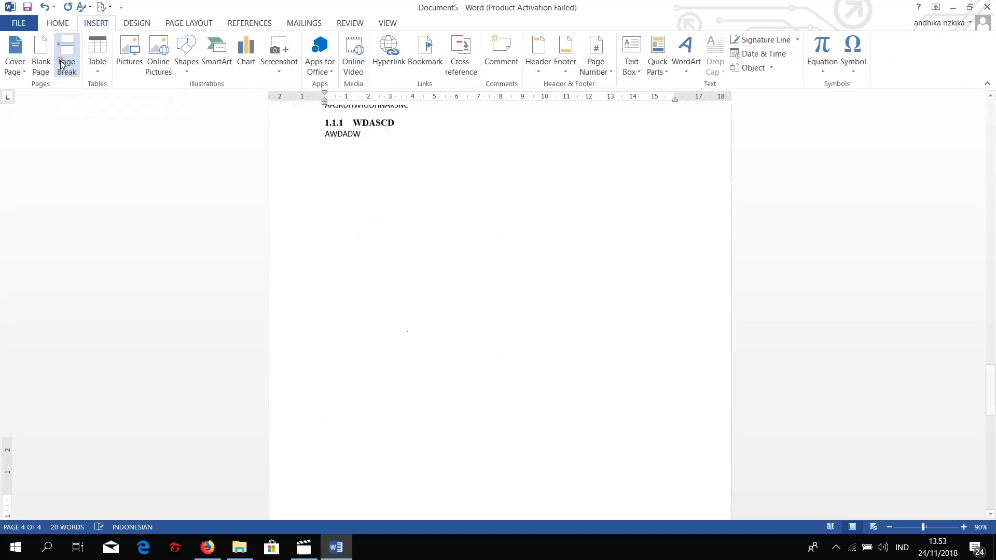
pyautogui.scroll(-5, 460, 244)
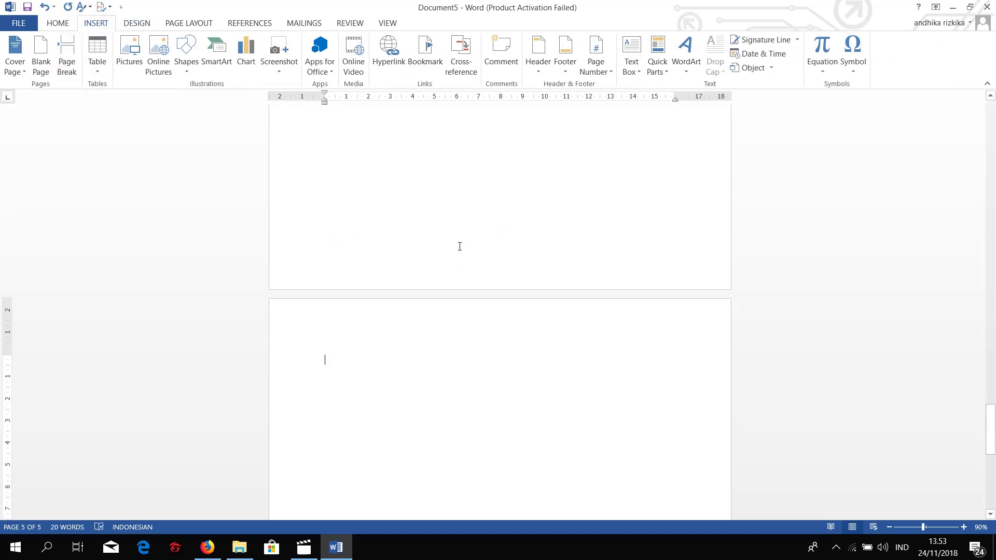
# Format page 5's first line as the Heading 1 BAB II chapter heading
pyautogui.click(58, 23)
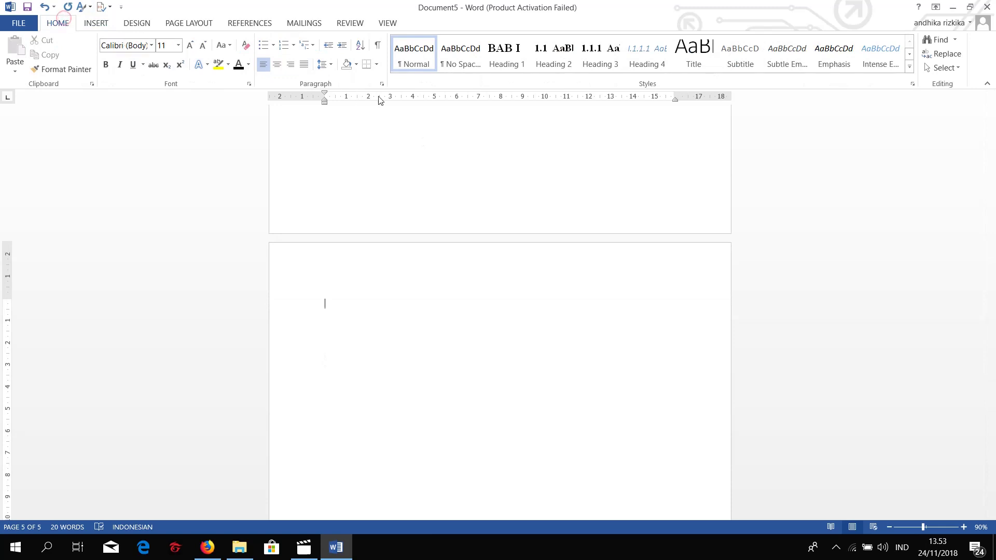
pyautogui.click(524, 57)
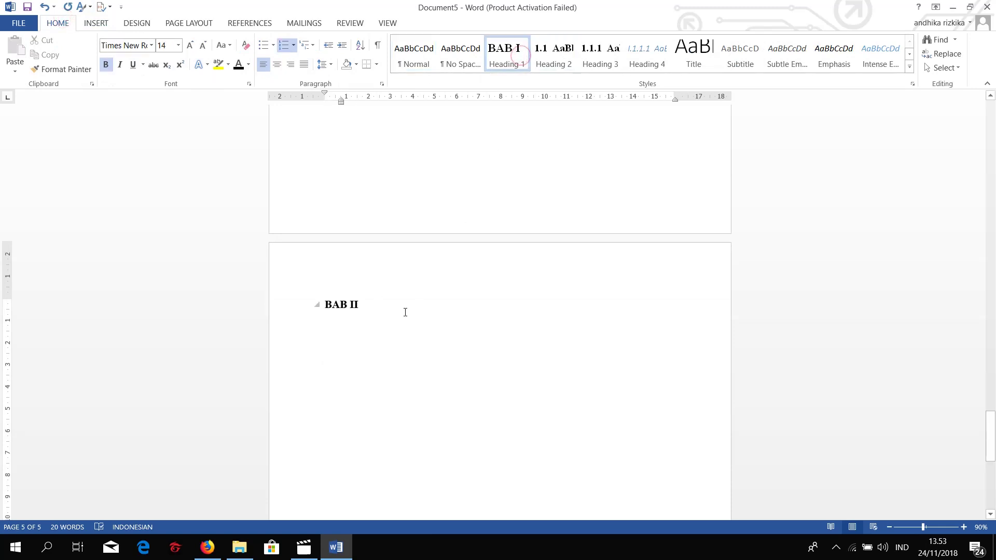
pyautogui.scroll(2, 363, 318)
pyautogui.scroll(10, 402, 309)
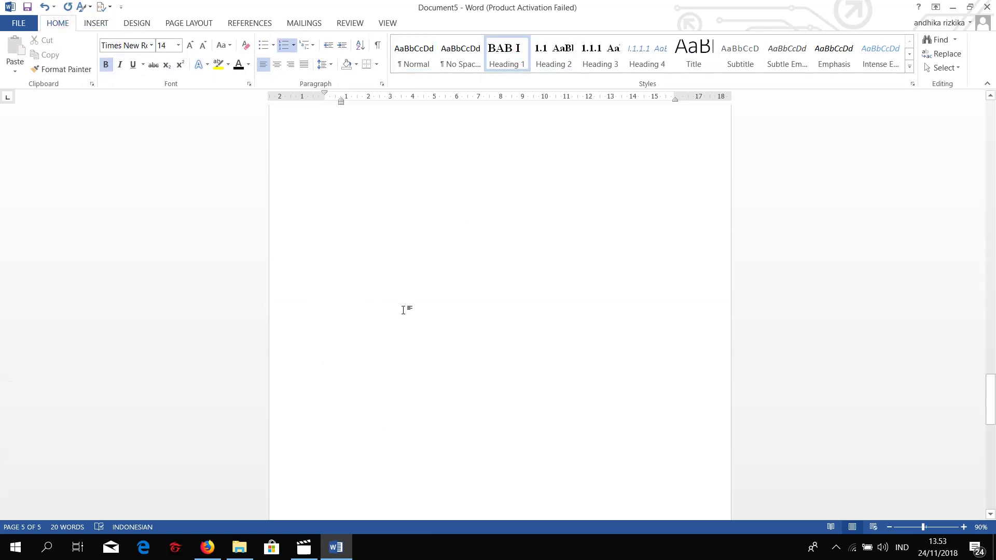
pyautogui.scroll(10, 414, 278)
pyautogui.scroll(-10, 508, 291)
pyautogui.scroll(-8, 507, 294)
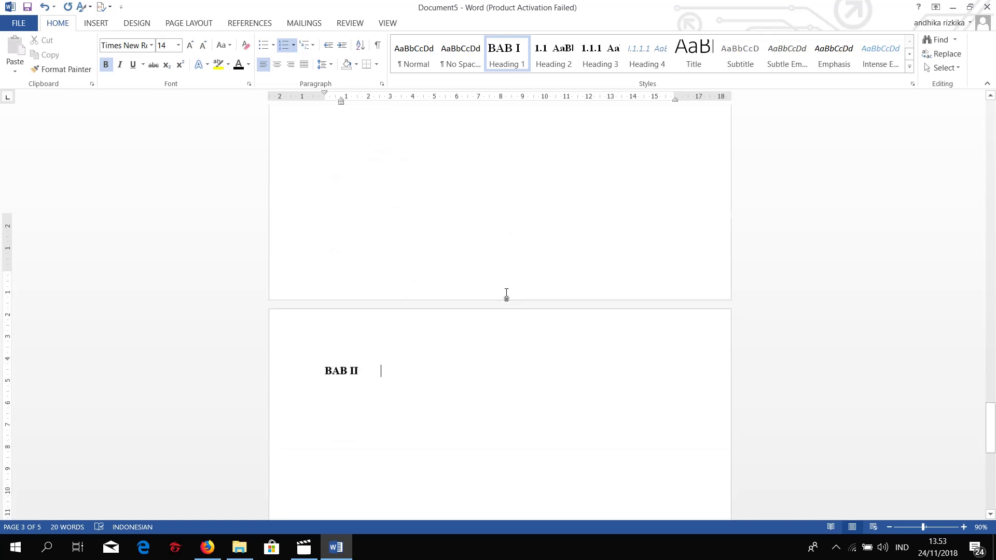
pyautogui.scroll(-4, 467, 285)
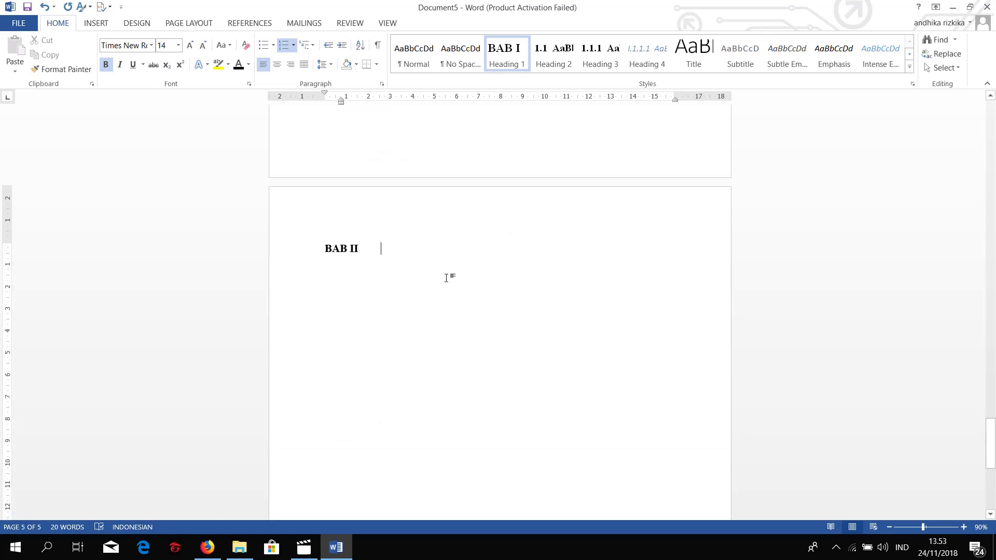
pyautogui.write('d')
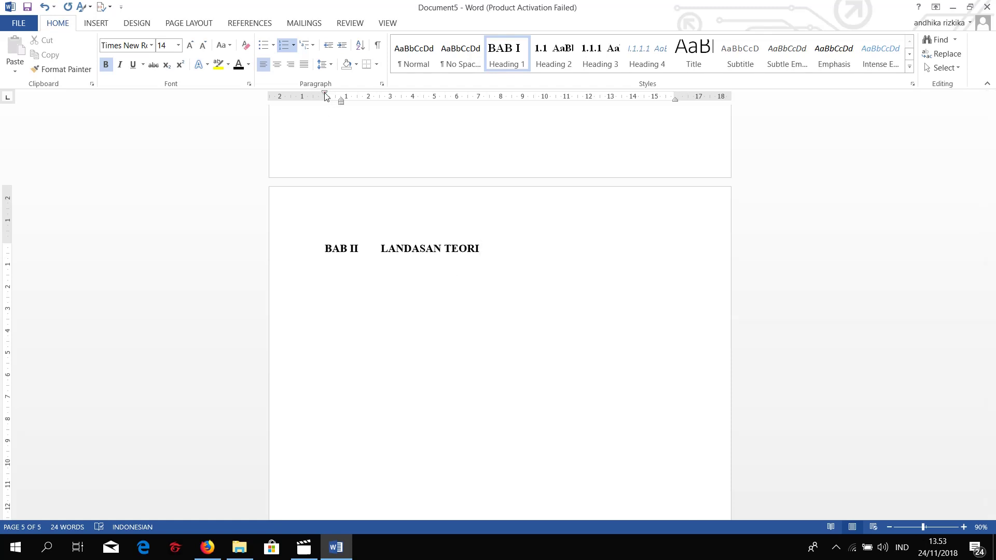
# Centre the BAB II heading, put LANDASAN TEORI on its own line at 1,5 spacing, and start body text
pyautogui.moveTo(325, 97)
pyautogui.mouseDown()
pyautogui.moveTo(353, 99)
pyautogui.moveTo(325, 104)
pyautogui.mouseUp()
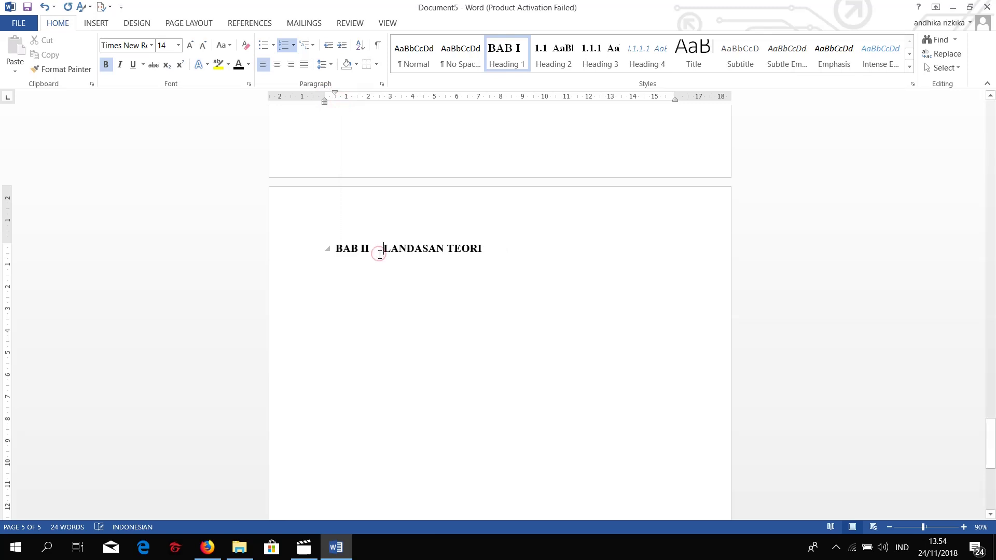
pyautogui.click(278, 65)
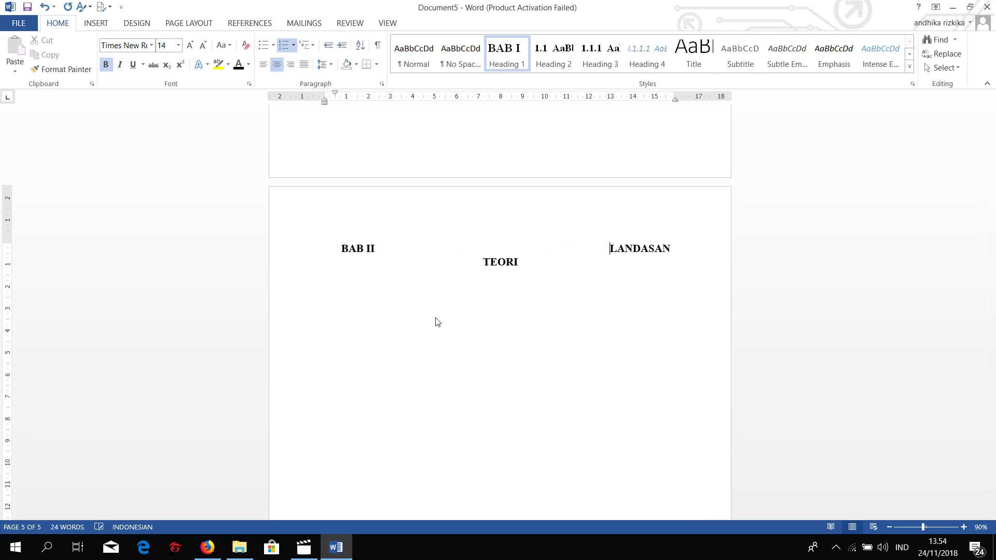
pyautogui.press('Return')
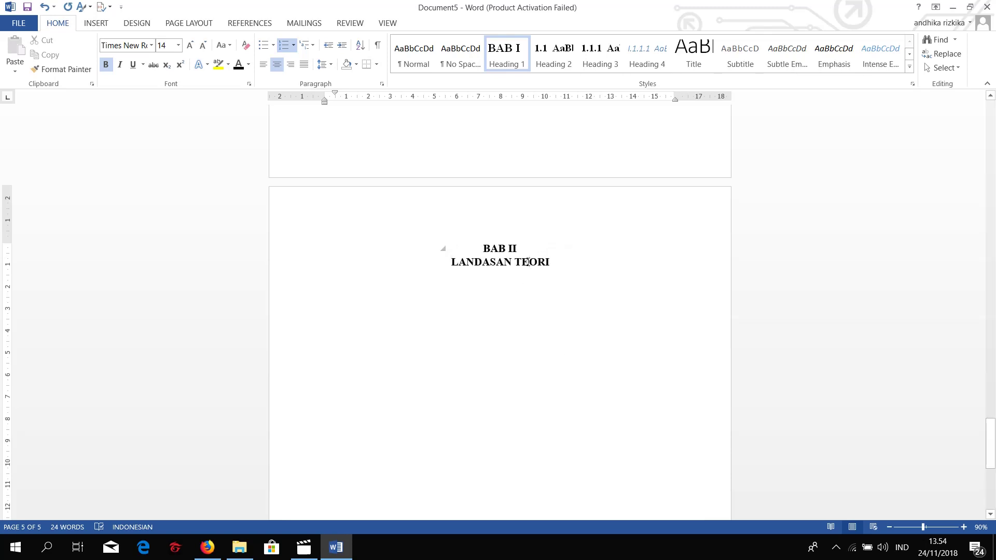
pyautogui.click(324, 64)
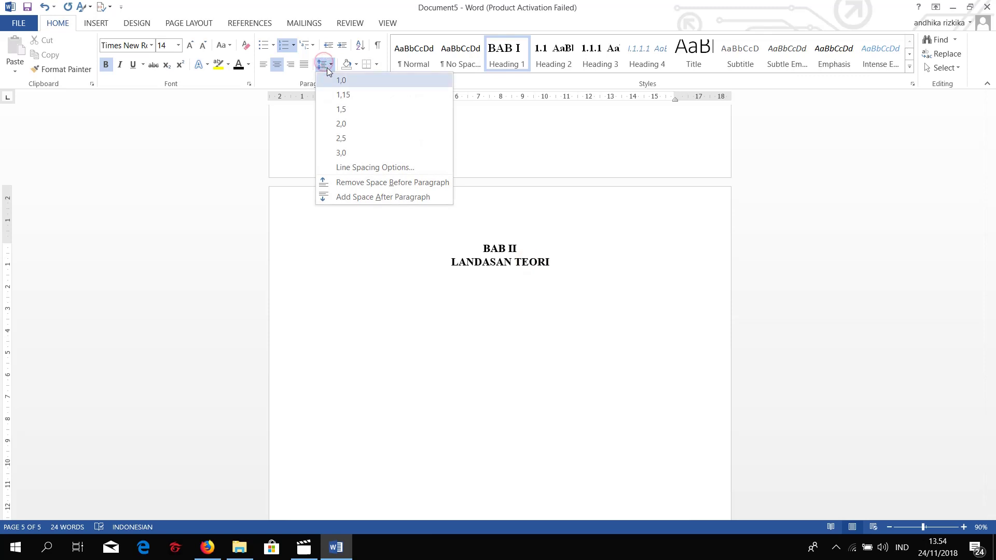
pyautogui.click(349, 110)
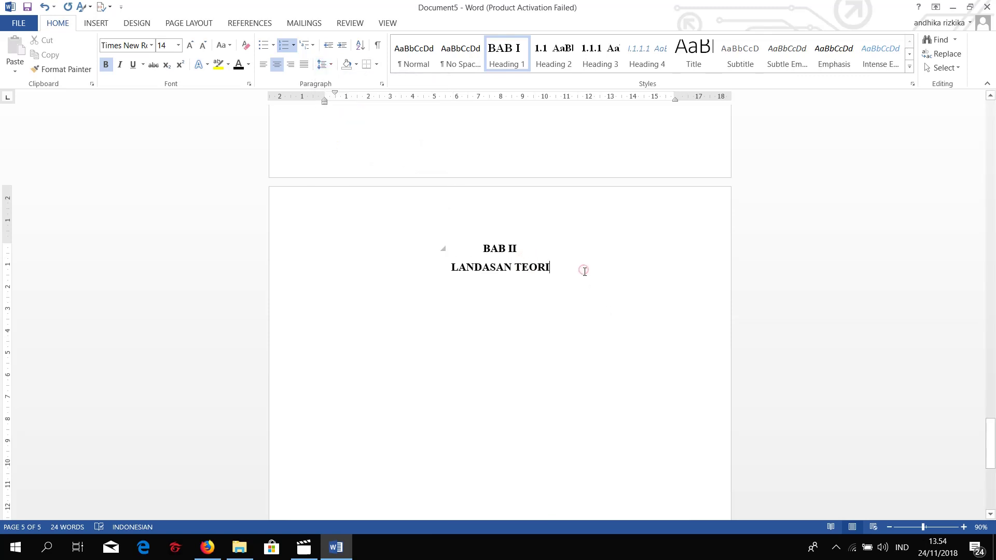
pyautogui.press('Return')
pyautogui.write('ASLKDHAUWHDBJASBCUIWC')
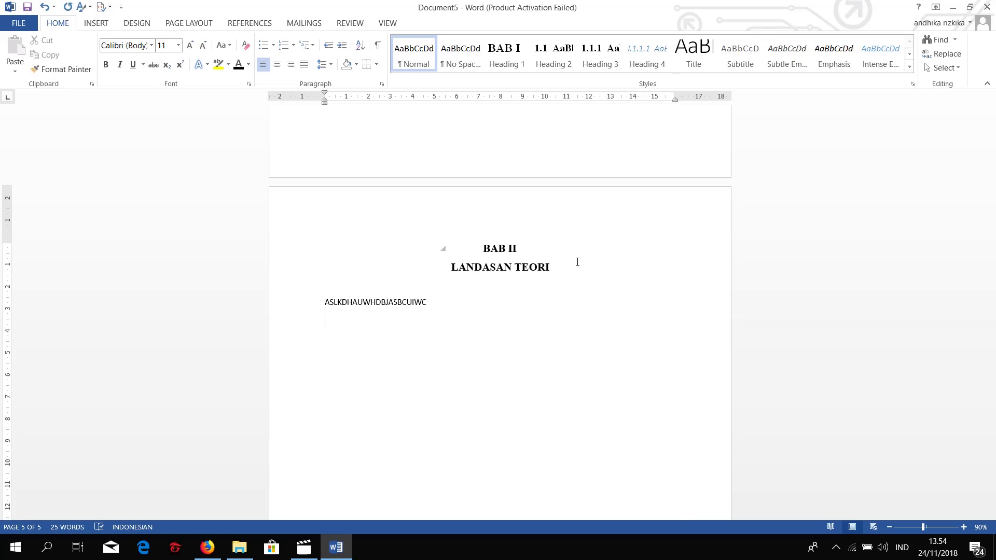
# Add subheadings 2.1 AWDASCWC and 2.1.1 FSEFSDVE, each followed by a body line
pyautogui.click(546, 57)
pyautogui.write('AWDAS')
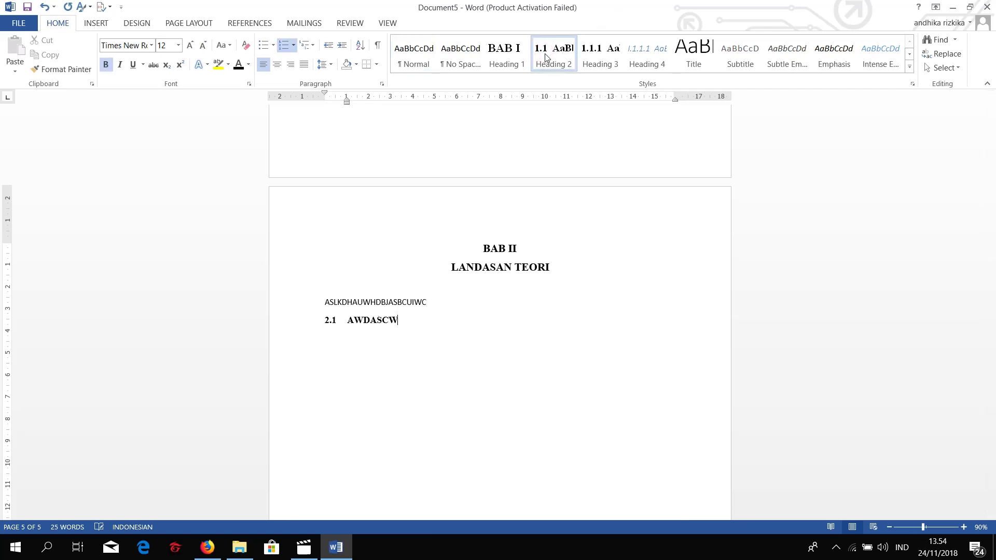
pyautogui.write('CW')
pyautogui.press('Return')
pyautogui.write('ADWASCAEGAG')
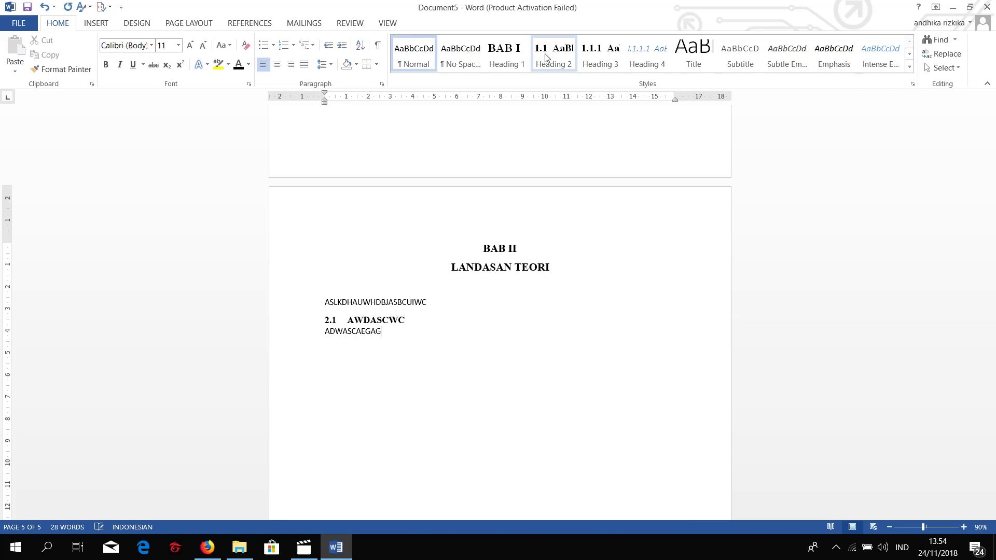
pyautogui.press('Return')
pyautogui.write('FSEFSDVE')
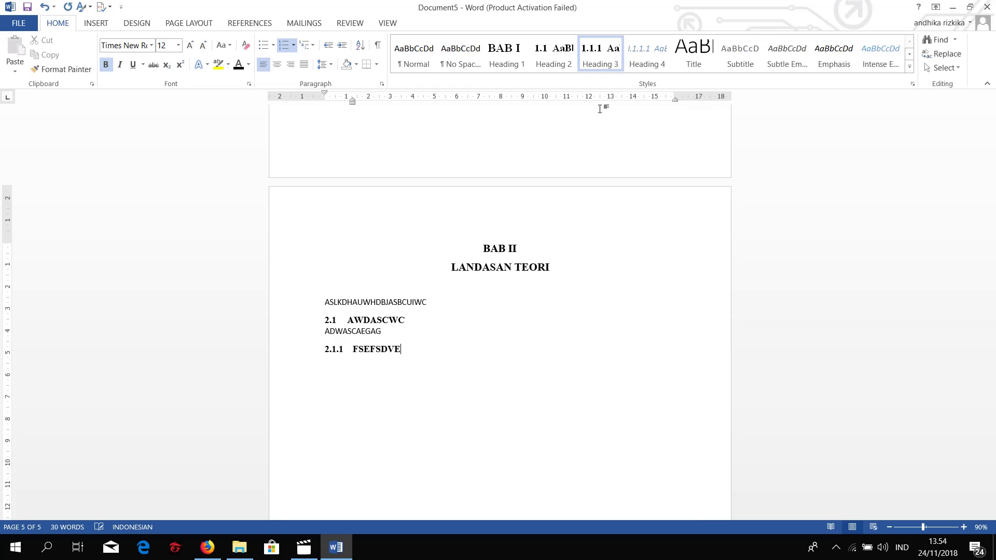
pyautogui.press('Return')
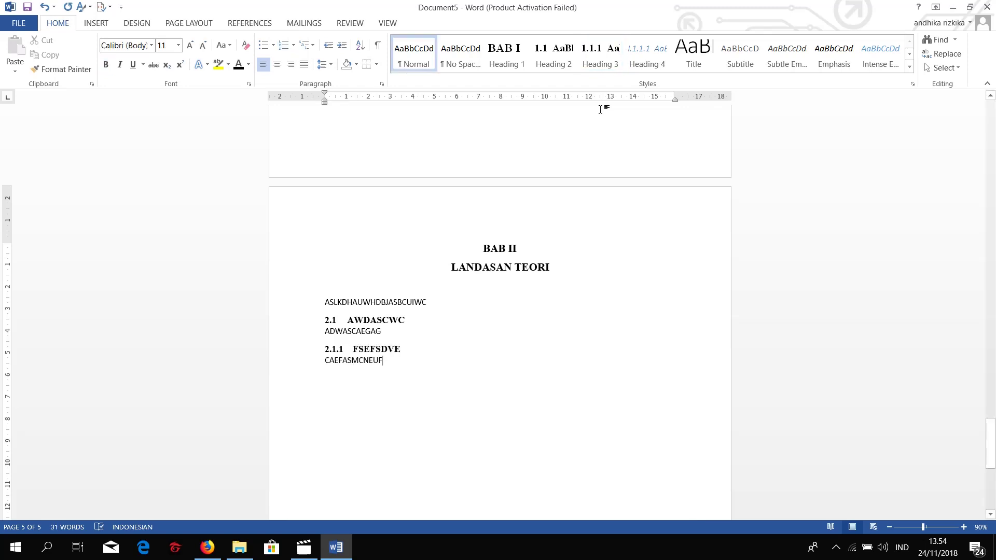
# Scroll back up to the LATAR BELAKANG page
pyautogui.scroll(-3, 529, 166)
pyautogui.scroll(-1, 437, 188)
pyautogui.scroll(2, 438, 189)
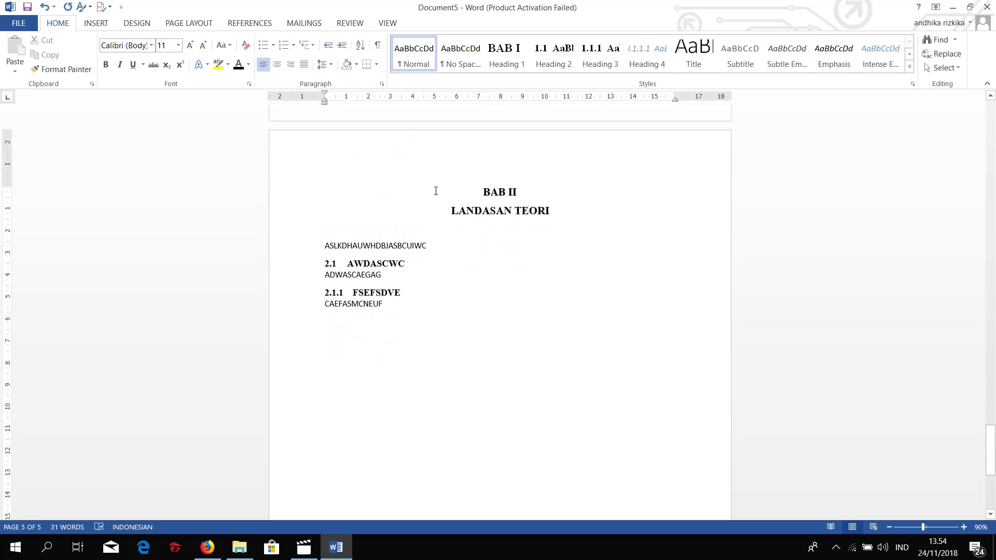
pyautogui.scroll(-3, 435, 191)
pyautogui.scroll(-3, 435, 191)
pyautogui.scroll(6, 477, 163)
pyautogui.scroll(-4, 483, 162)
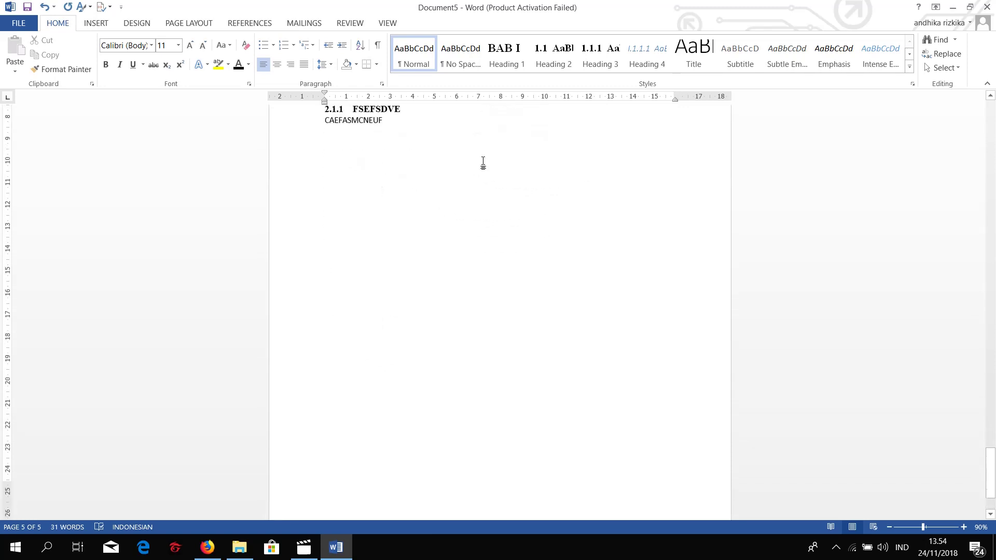
pyautogui.scroll(-2, 483, 162)
pyautogui.scroll(6, 503, 204)
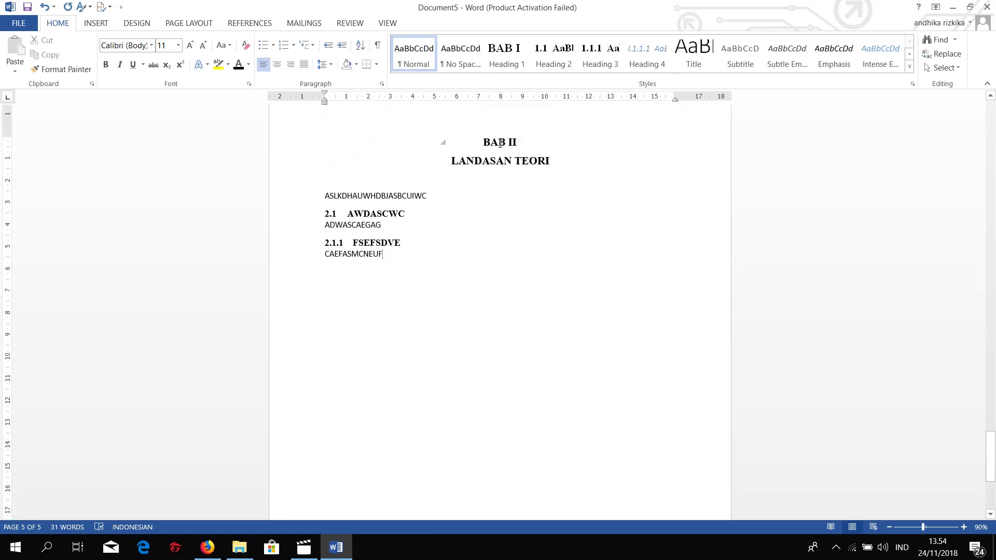
pyautogui.scroll(6, 486, 188)
pyautogui.scroll(5, 485, 190)
pyautogui.scroll(3, 581, 281)
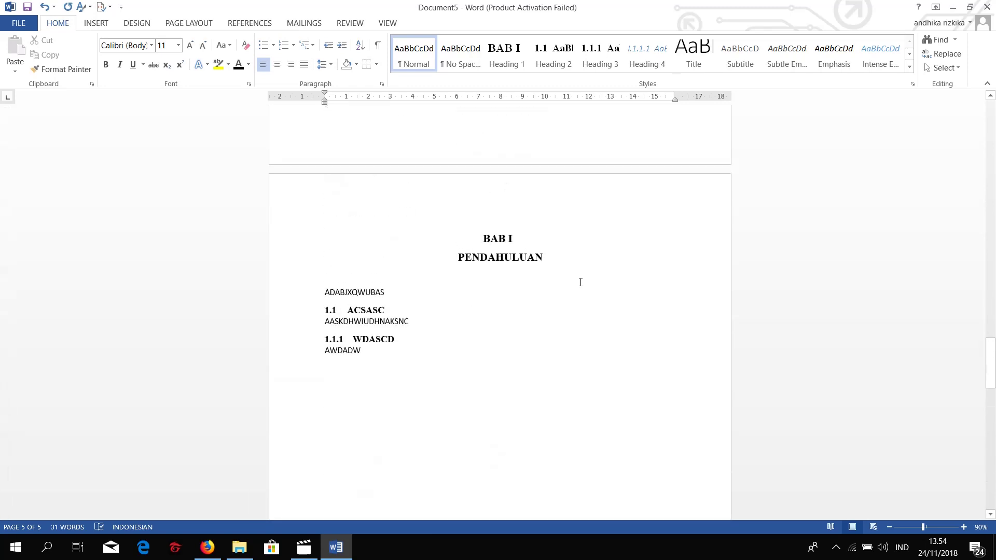
pyautogui.scroll(3, 572, 275)
pyautogui.scroll(5, 572, 275)
pyautogui.scroll(5, 572, 275)
pyautogui.scroll(5, 572, 275)
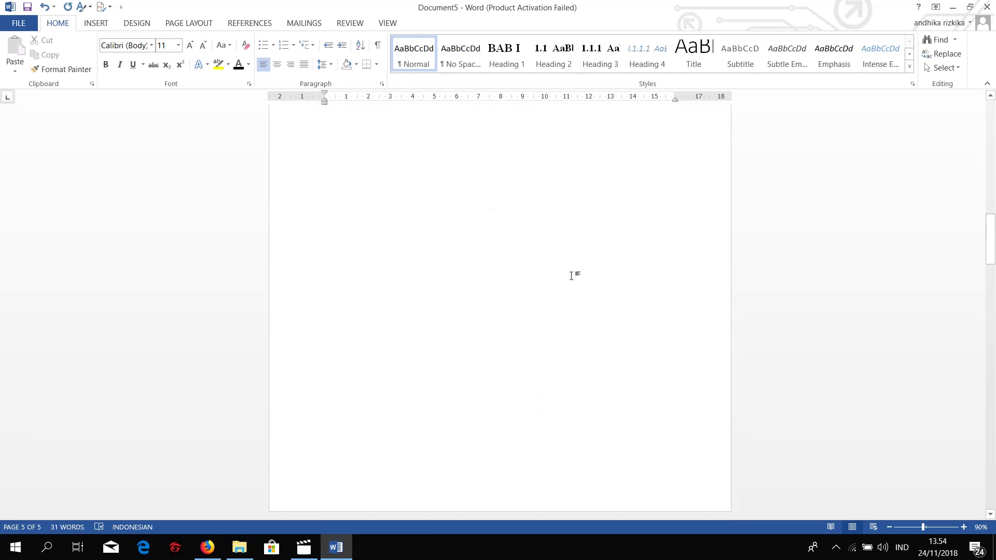
pyautogui.scroll(5, 572, 275)
pyautogui.scroll(5, 573, 276)
pyautogui.scroll(5, 571, 277)
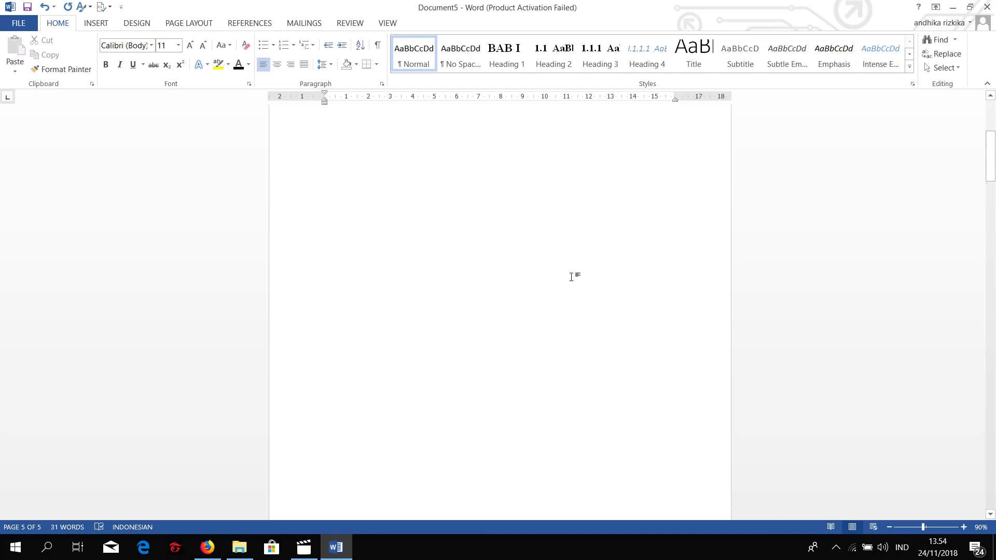
pyautogui.scroll(-5, 572, 276)
pyautogui.scroll(1, 665, 243)
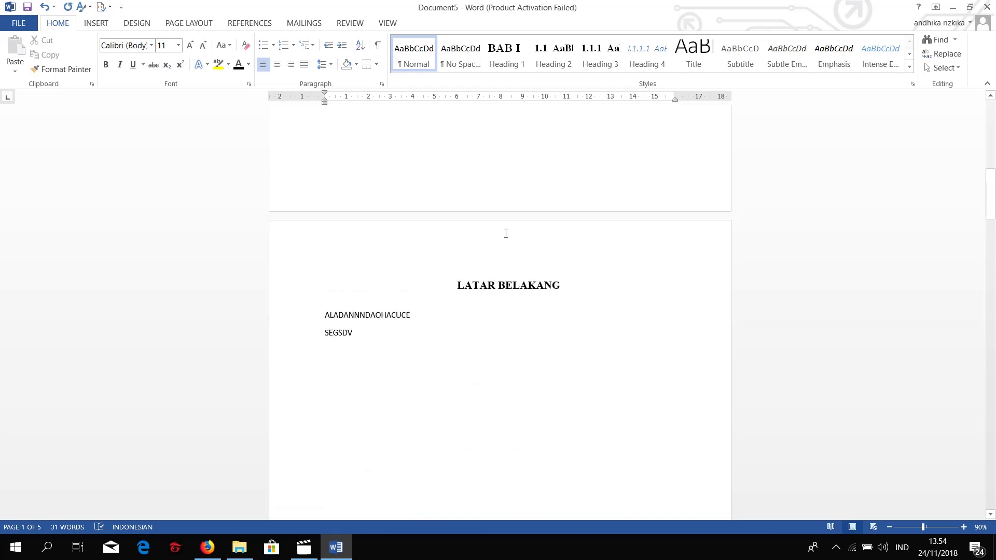
# Add Plain Number 3 page numbers at the bottom right of every footer
pyautogui.doubleClick(619, 253)
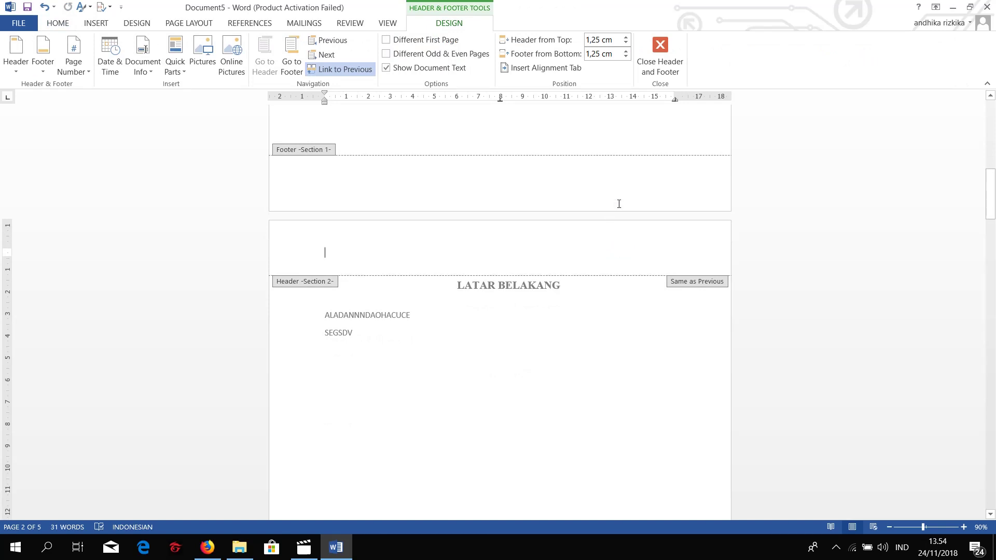
pyautogui.scroll(-1, 626, 223)
pyautogui.scroll(-5, 613, 244)
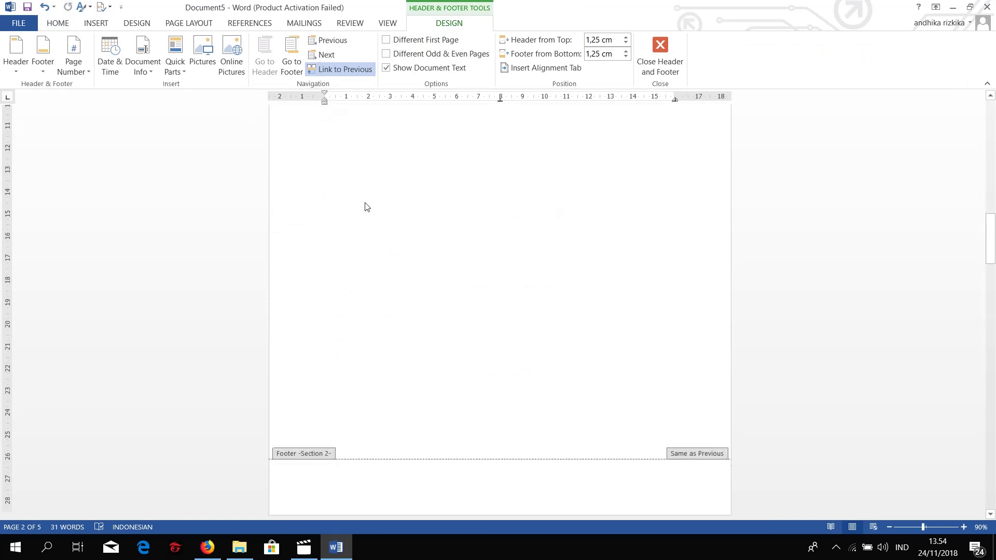
pyautogui.scroll(-2, 367, 205)
pyautogui.click(74, 71)
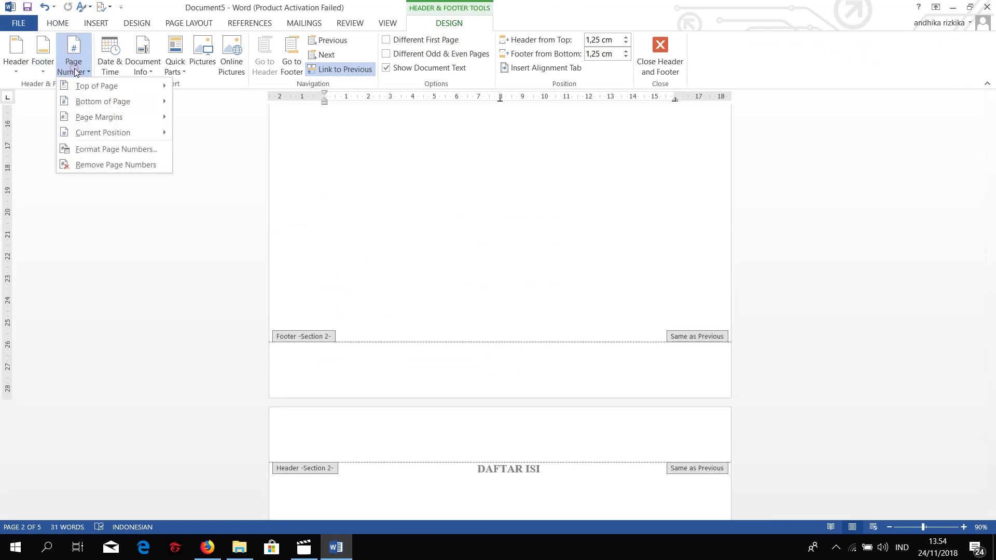
pyautogui.moveTo(102, 101)
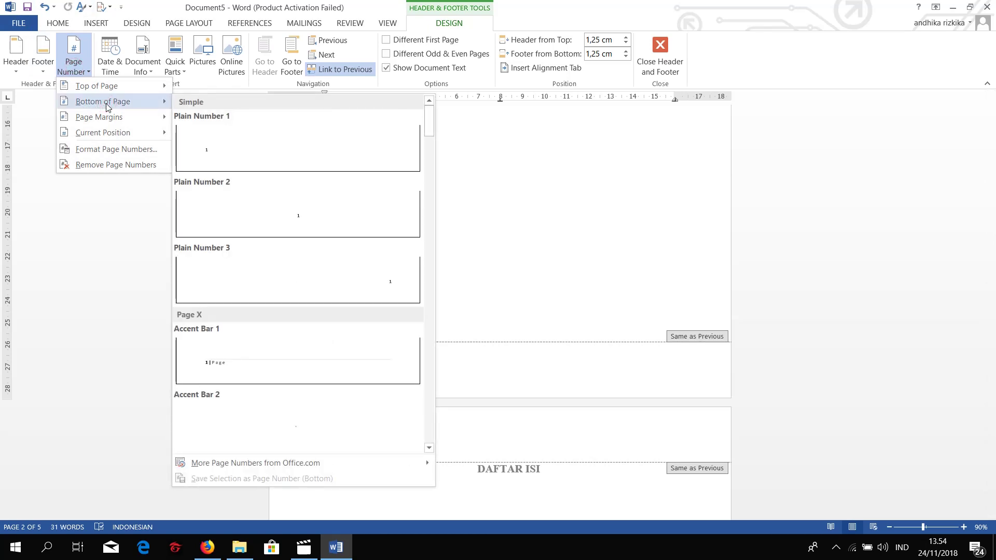
pyautogui.scroll(-5, 364, 265)
pyautogui.scroll(4, 351, 265)
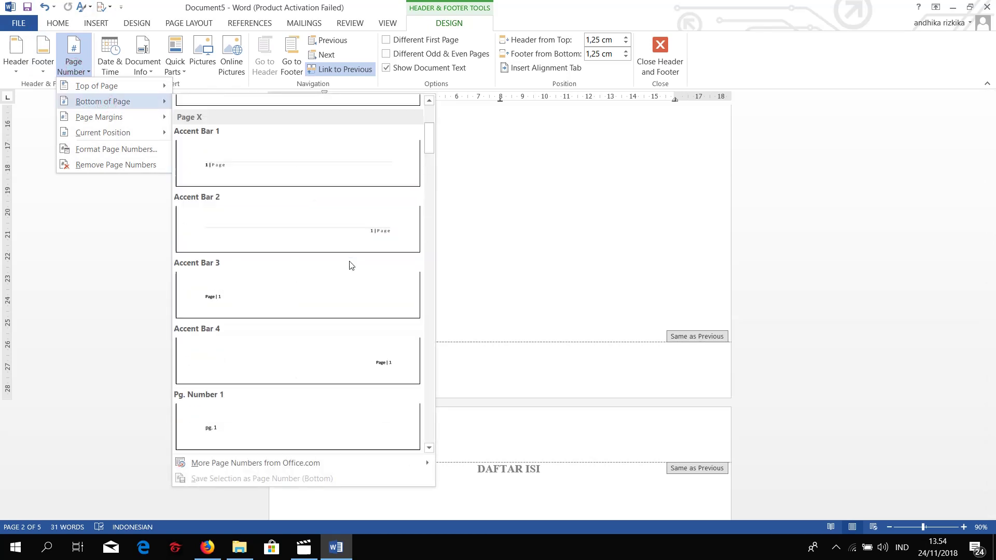
pyautogui.scroll(3, 351, 266)
pyautogui.click(353, 280)
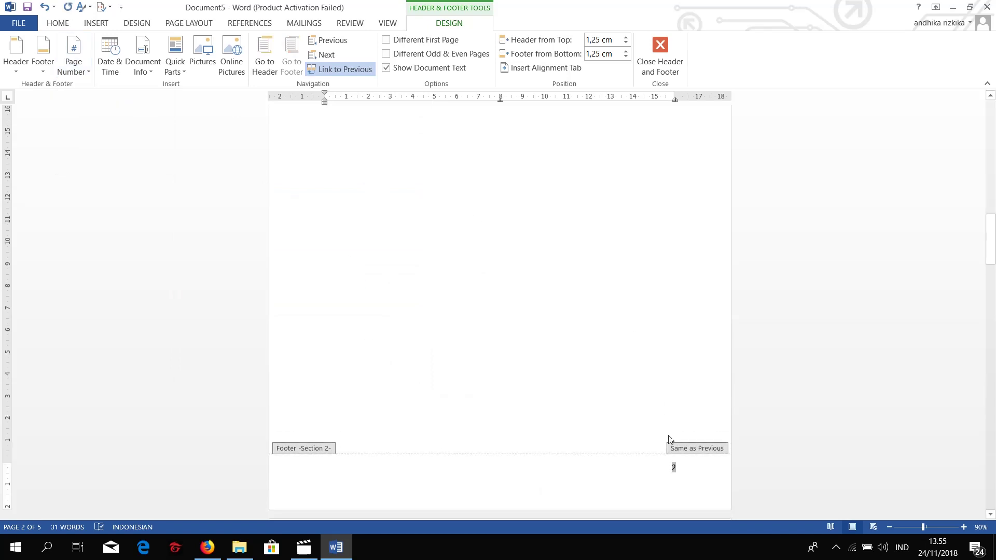
pyautogui.scroll(5, 638, 356)
pyautogui.scroll(3, 598, 302)
pyautogui.scroll(5, 600, 304)
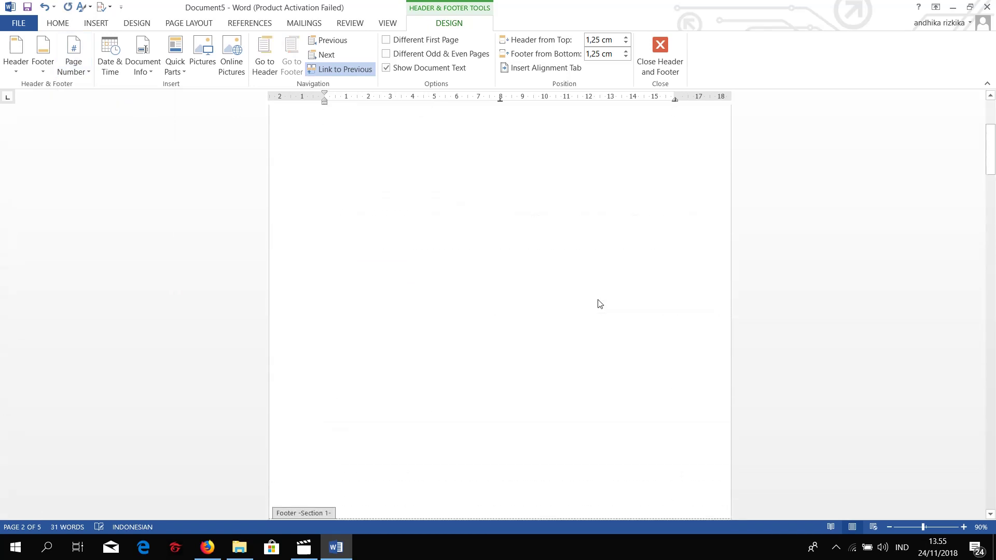
pyautogui.scroll(3, 598, 304)
pyautogui.scroll(-3, 597, 304)
pyautogui.scroll(-6, 600, 304)
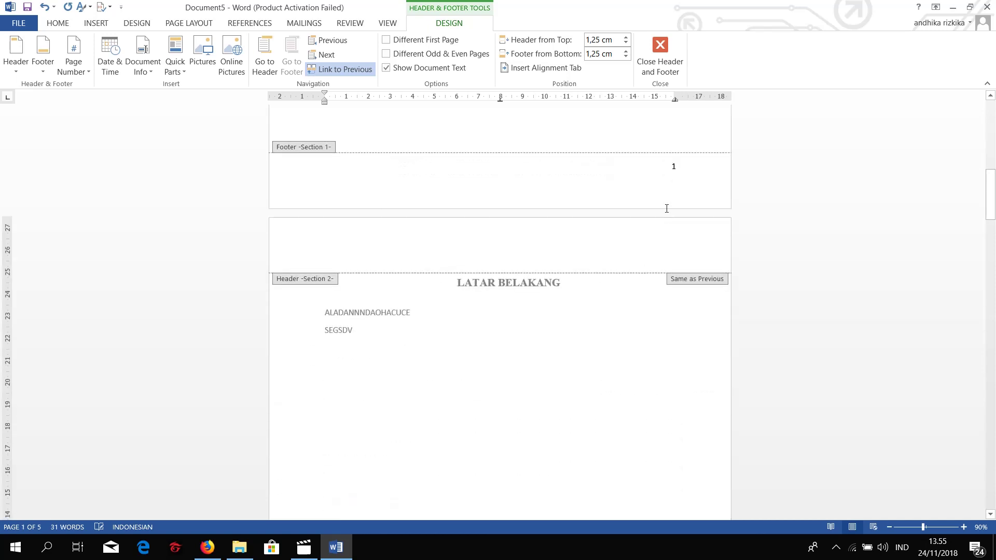
pyautogui.scroll(-3, 666, 207)
pyautogui.scroll(3, 666, 210)
pyautogui.scroll(-2, 666, 210)
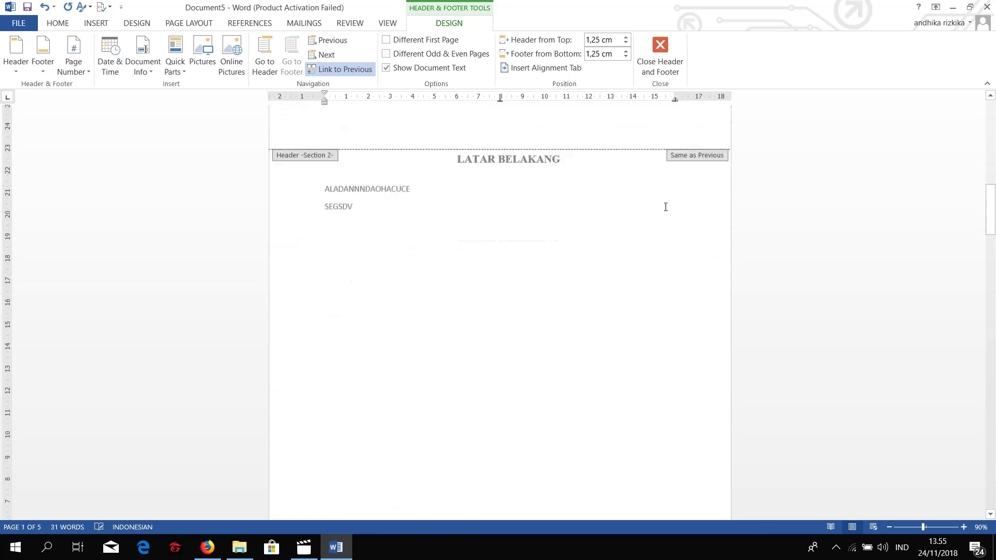
pyautogui.scroll(-3, 668, 211)
pyautogui.scroll(-3, 668, 211)
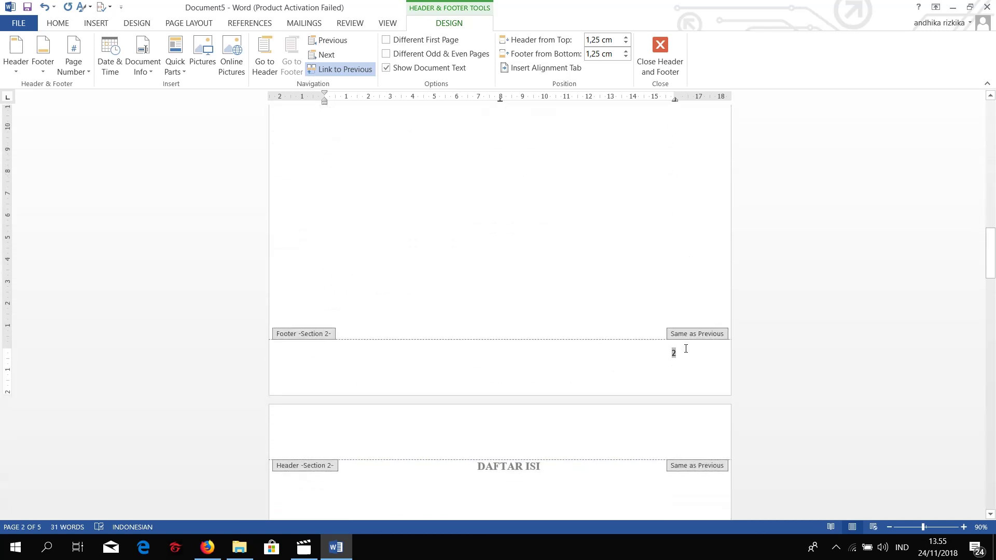
# Set the section's page numbering to restart at 1 using the 1, 2, 3 format
pyautogui.click(73, 57)
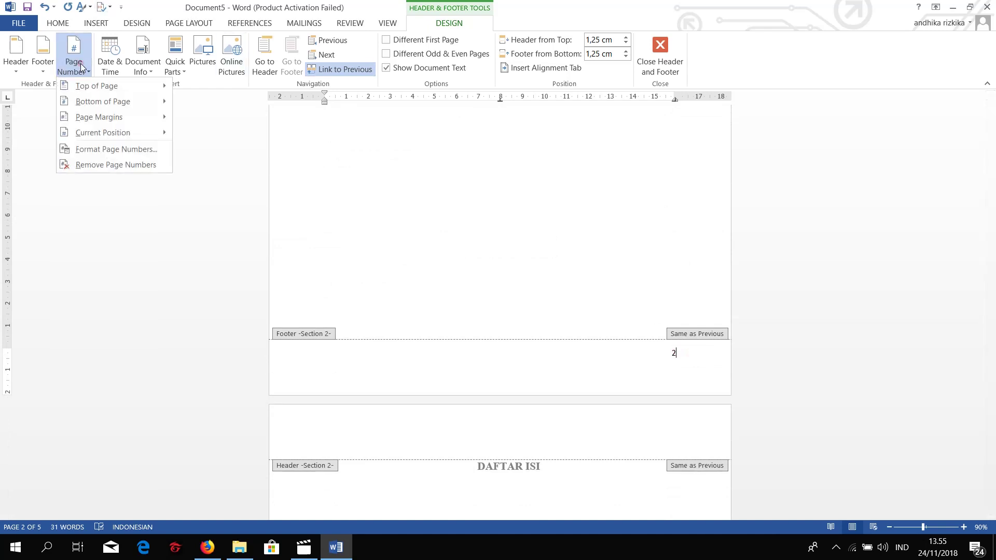
pyautogui.click(117, 150)
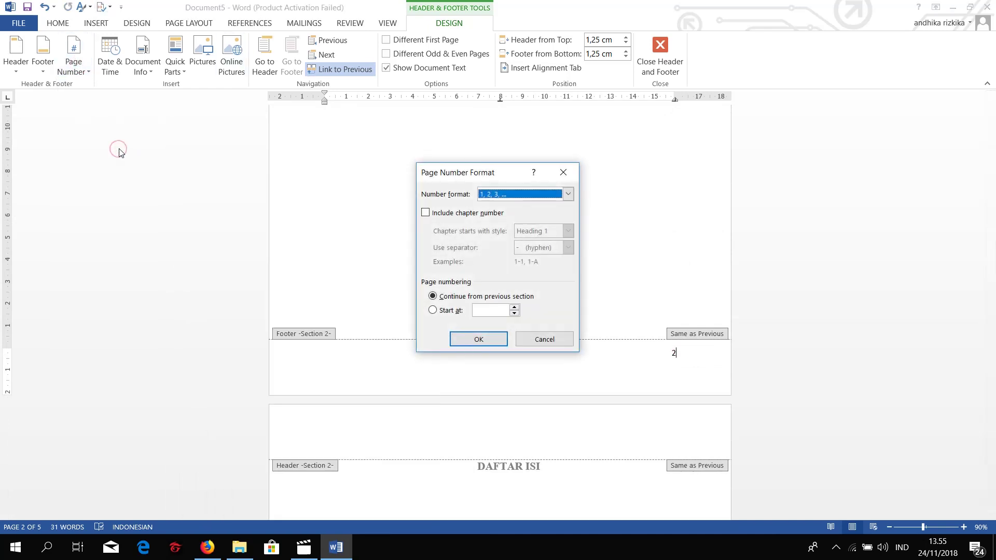
pyautogui.click(514, 309)
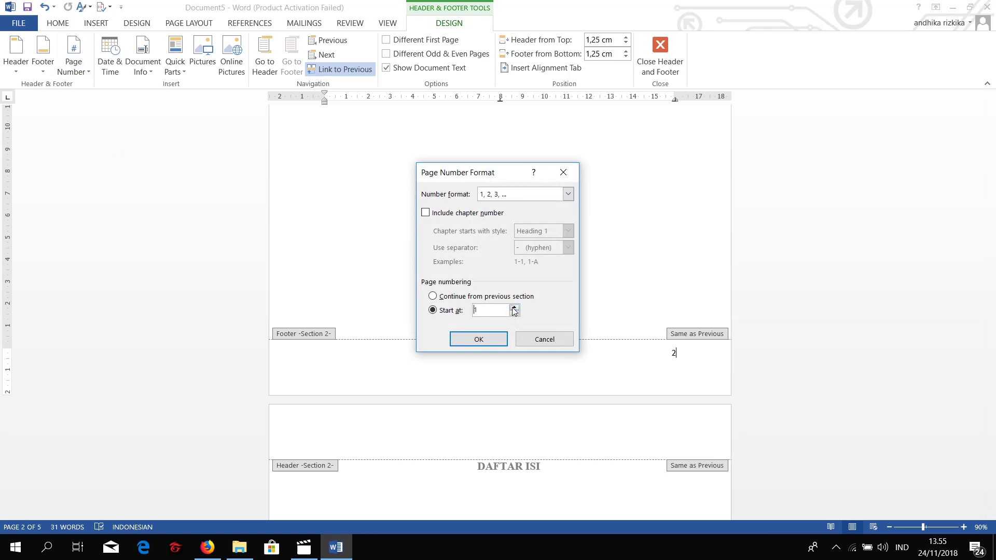
pyautogui.click(547, 200)
pyautogui.click(546, 200)
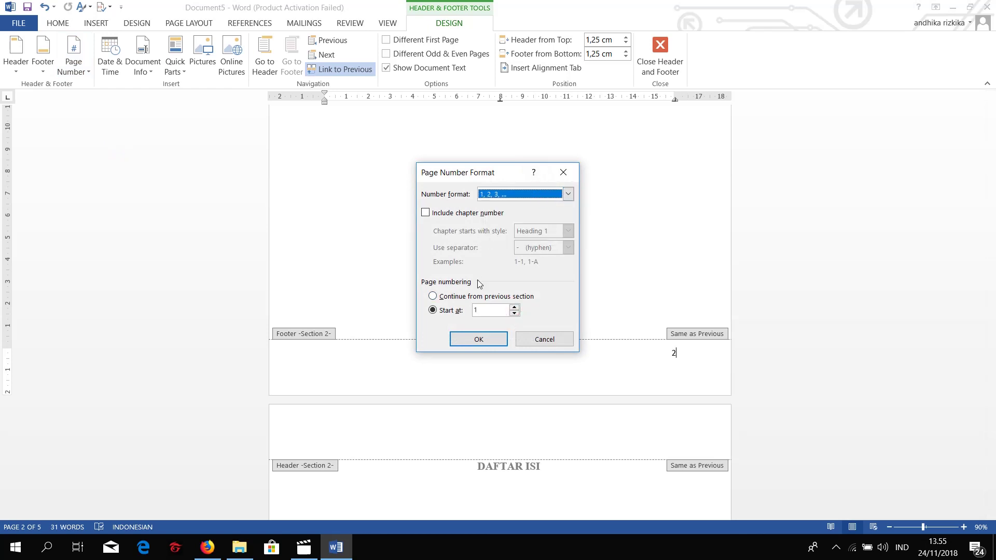
pyautogui.click(478, 342)
pyautogui.click(479, 339)
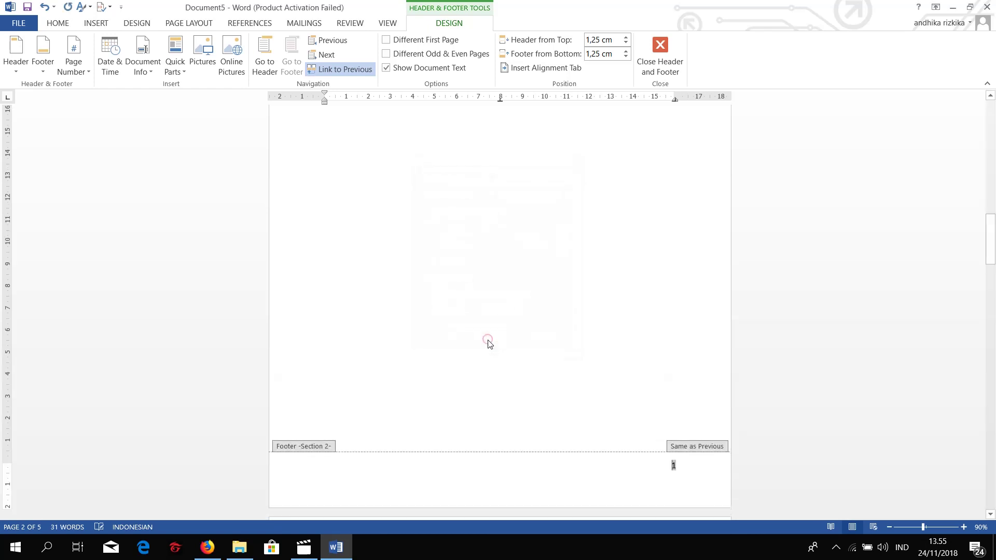
# Close footer editing and check that LATAR BELAKANG is numbered 1
pyautogui.doubleClick(499, 308)
pyautogui.scroll(-6, 500, 307)
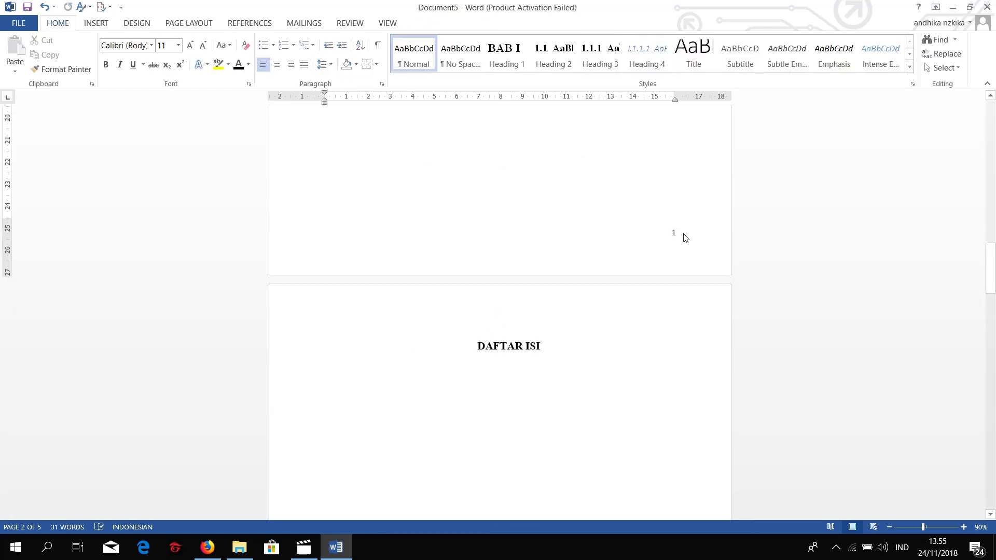
pyautogui.scroll(3, 685, 238)
pyautogui.scroll(-3, 680, 244)
pyautogui.scroll(5, 677, 245)
pyautogui.scroll(4, 678, 247)
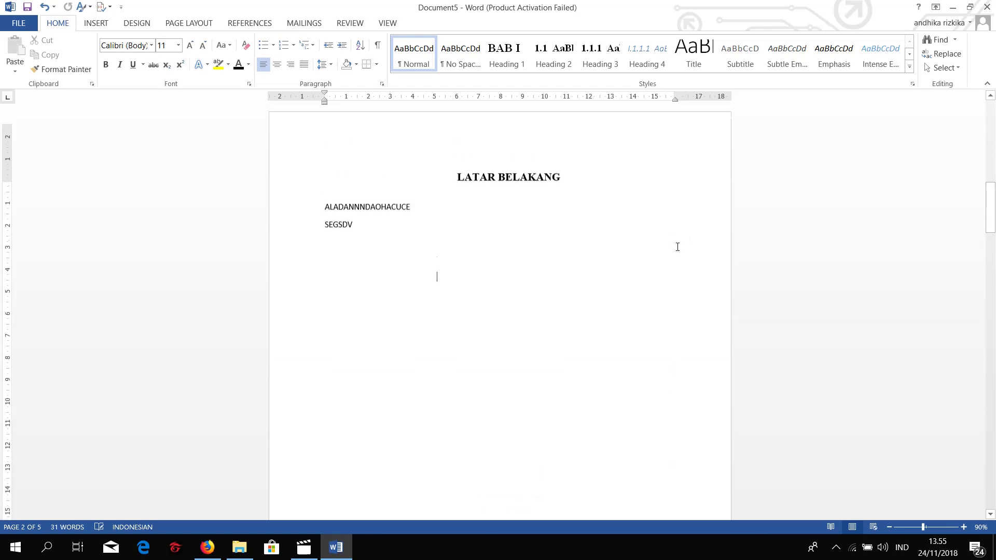
pyautogui.scroll(-3, 678, 247)
pyautogui.scroll(-4, 673, 245)
pyautogui.scroll(-1, 672, 256)
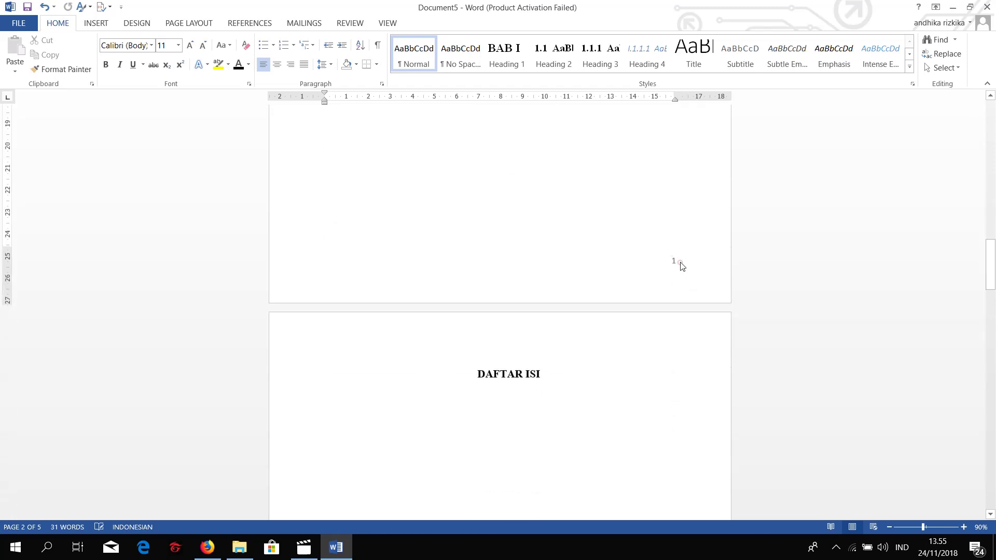
# Change section two's page number format to lowercase Roman numerals i, ii, iii
pyautogui.doubleClick(680, 263)
pyautogui.click(74, 62)
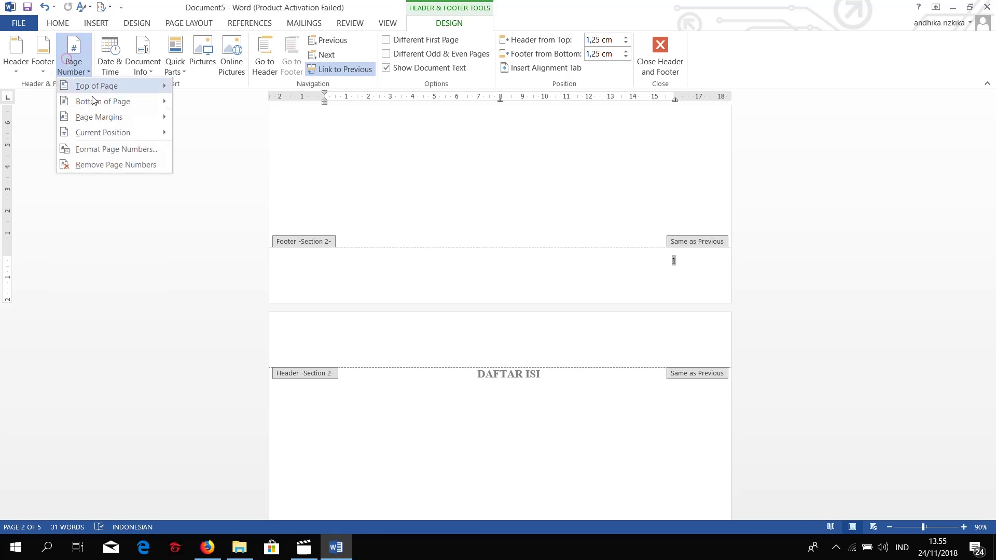
pyautogui.click(125, 149)
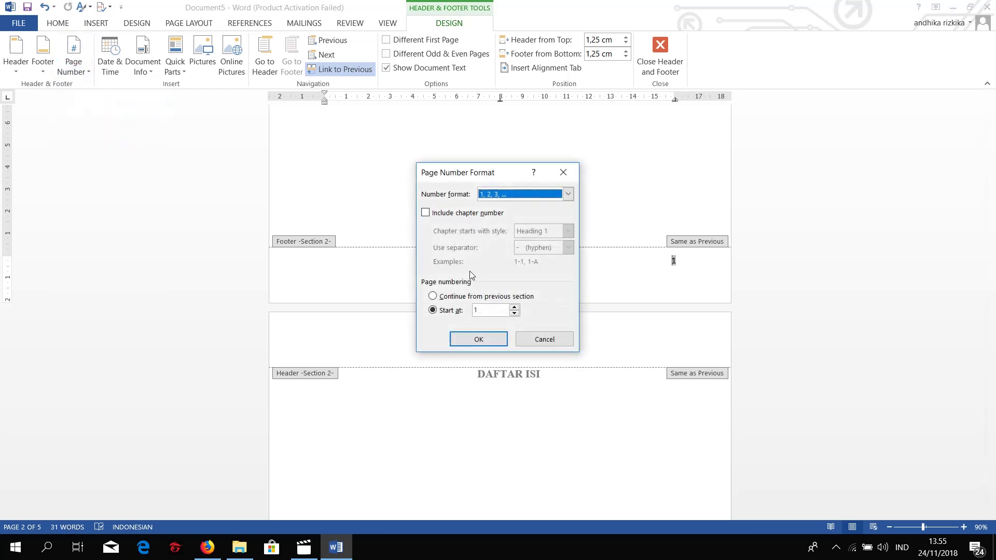
pyautogui.click(494, 193)
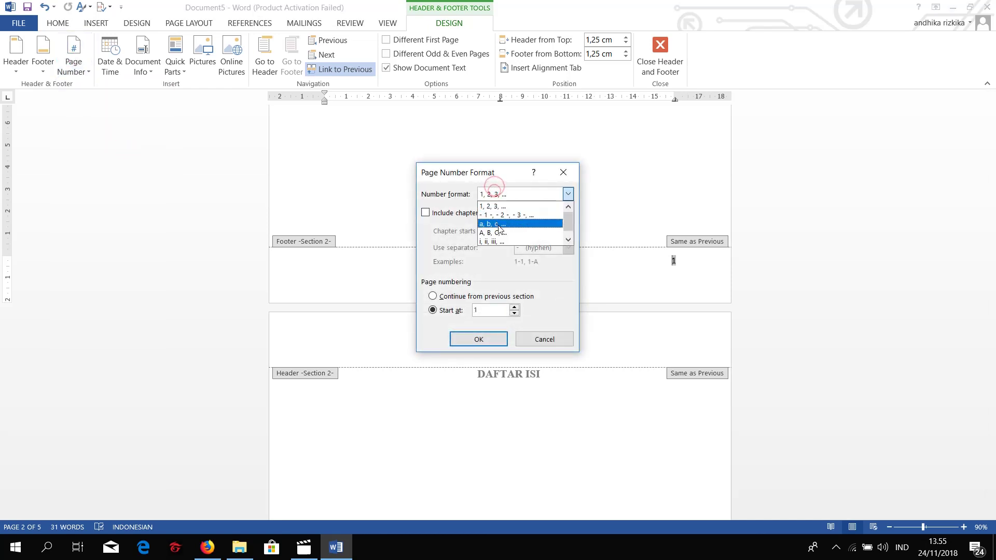
pyautogui.click(506, 241)
pyautogui.click(478, 339)
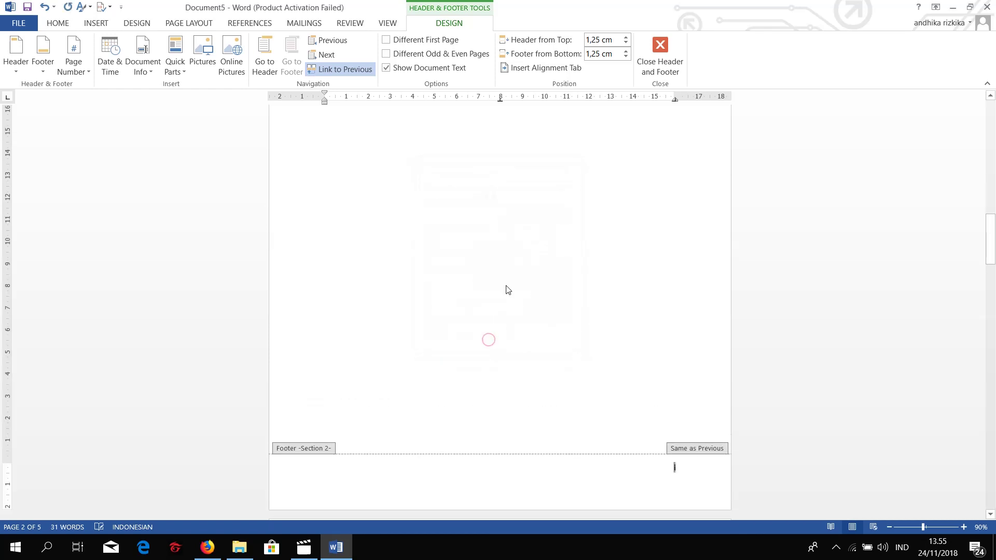
# Close footer editing and scroll down to check the Roman-numeral footers
pyautogui.doubleClick(506, 286)
pyautogui.scroll(-5, 506, 285)
pyautogui.scroll(2, 506, 285)
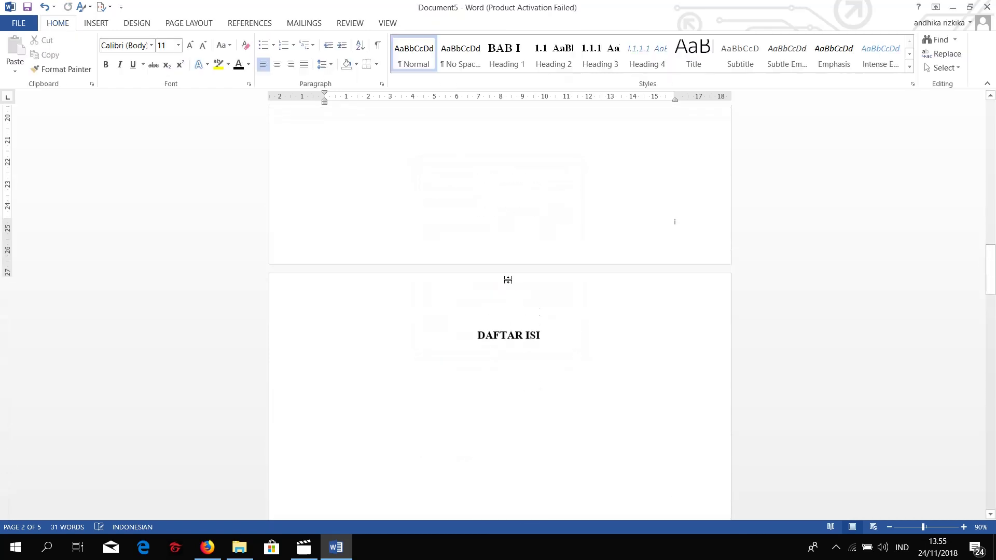
pyautogui.scroll(-5, 507, 282)
pyautogui.scroll(-5, 509, 280)
pyautogui.scroll(-5, 581, 318)
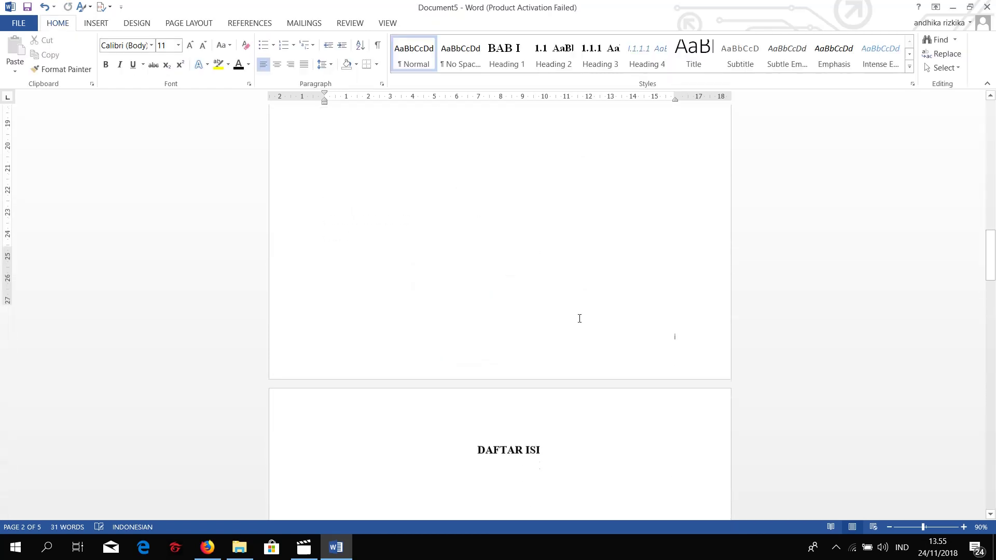
pyautogui.scroll(-3, 627, 322)
pyautogui.scroll(-3, 642, 210)
pyautogui.scroll(-2, 642, 210)
pyautogui.scroll(-2, 681, 310)
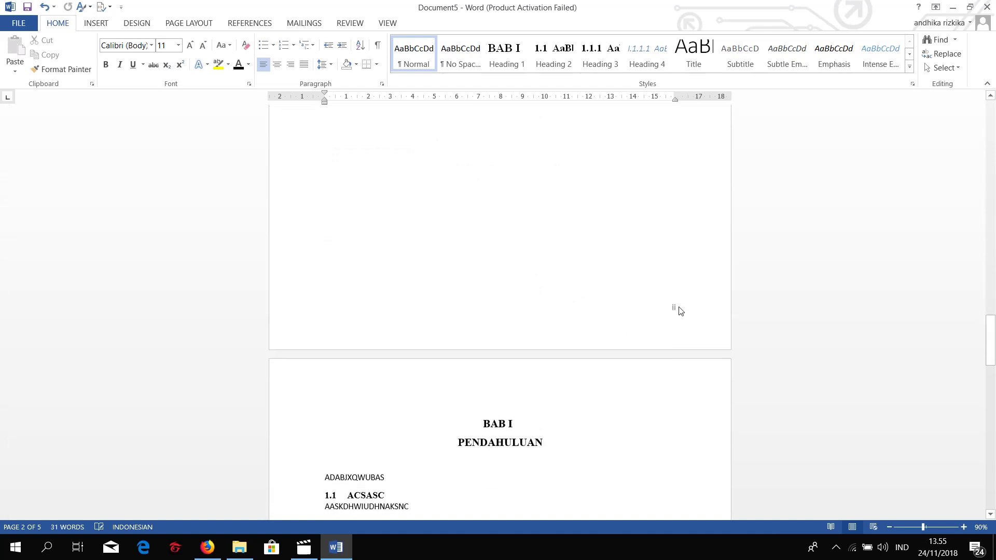
pyautogui.scroll(-3, 677, 309)
pyautogui.scroll(-6, 574, 306)
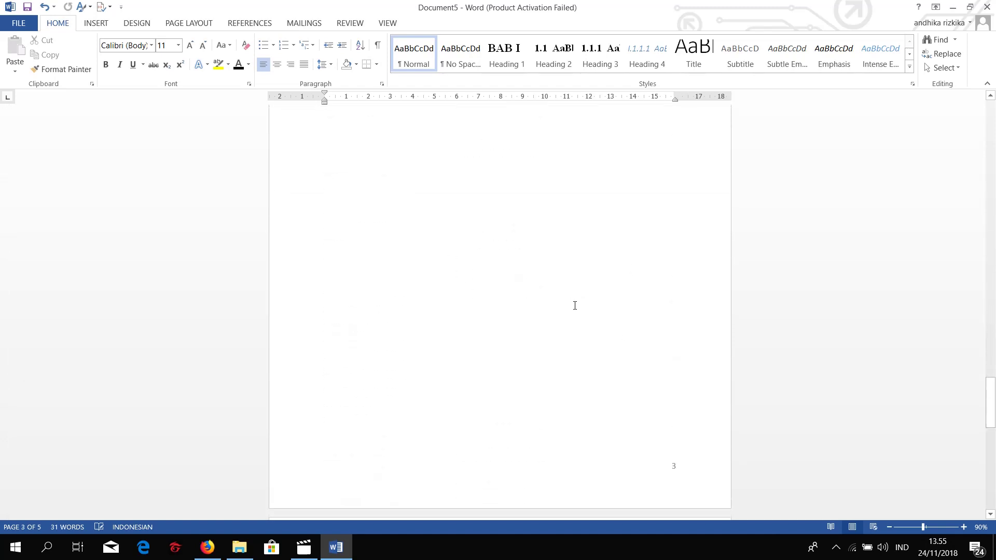
pyautogui.scroll(-3, 575, 308)
# Go to the BAB I PENDAHULUAN page and edit its footer
pyautogui.scroll(2, 673, 275)
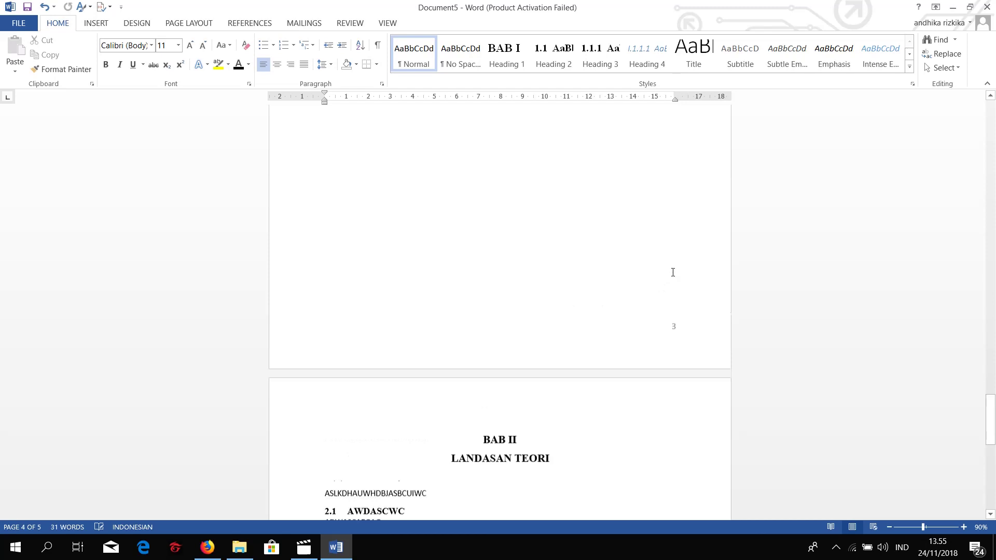
pyautogui.scroll(4, 673, 272)
pyautogui.scroll(-3, 673, 272)
pyautogui.scroll(8, 673, 272)
pyautogui.scroll(3, 673, 272)
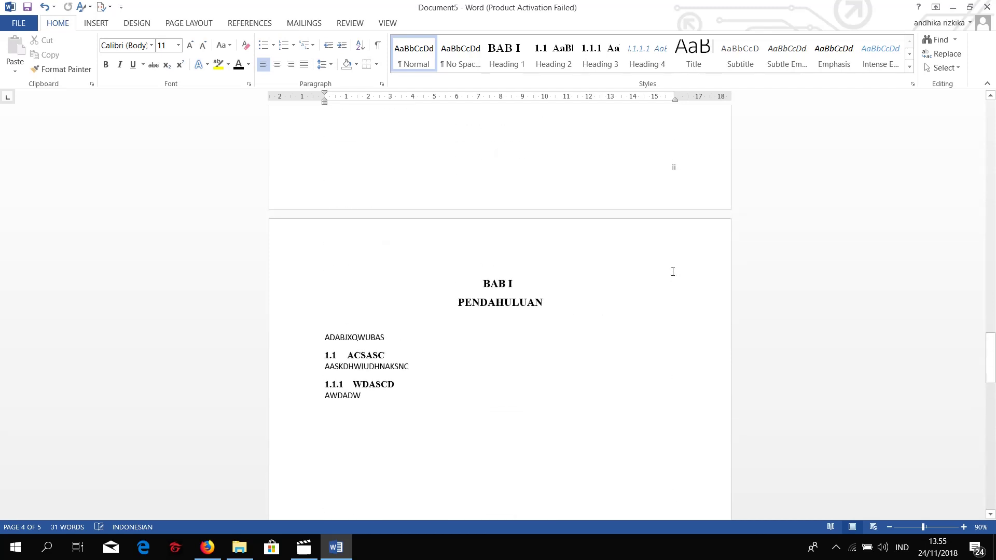
pyautogui.scroll(-4, 672, 271)
pyautogui.scroll(-1, 671, 271)
pyautogui.scroll(-3, 671, 272)
pyautogui.scroll(-1, 681, 333)
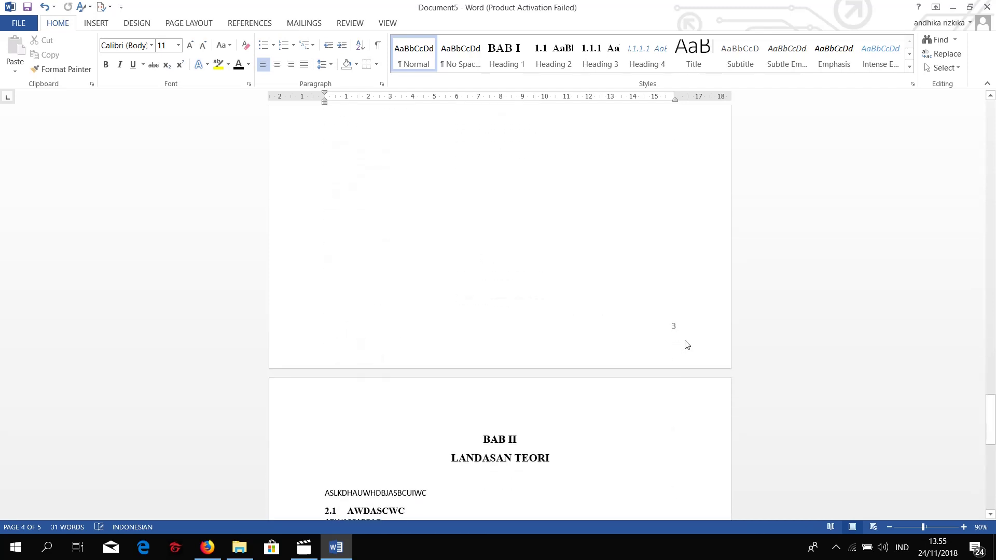
pyautogui.click(681, 332)
pyautogui.scroll(-3, 679, 374)
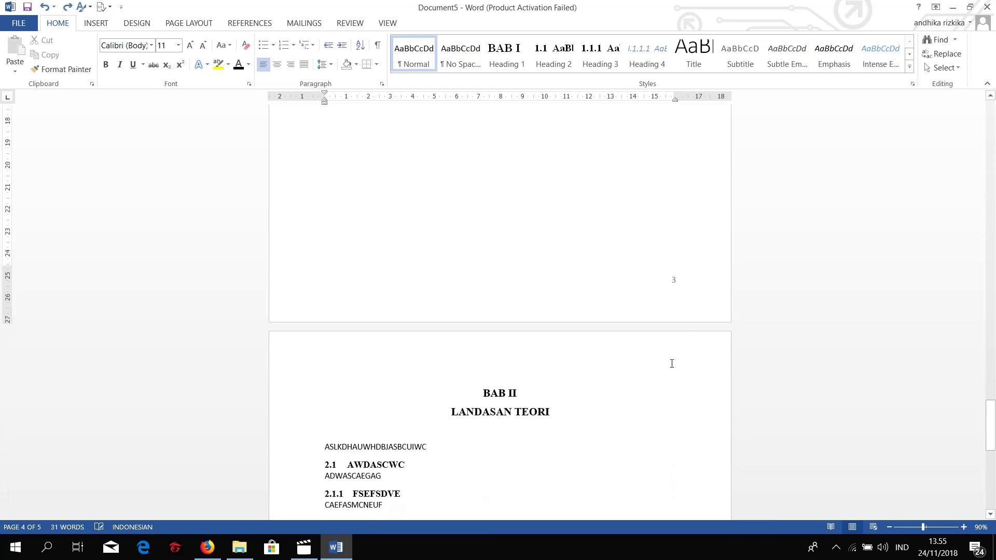
pyautogui.doubleClick(671, 362)
pyautogui.click(683, 289)
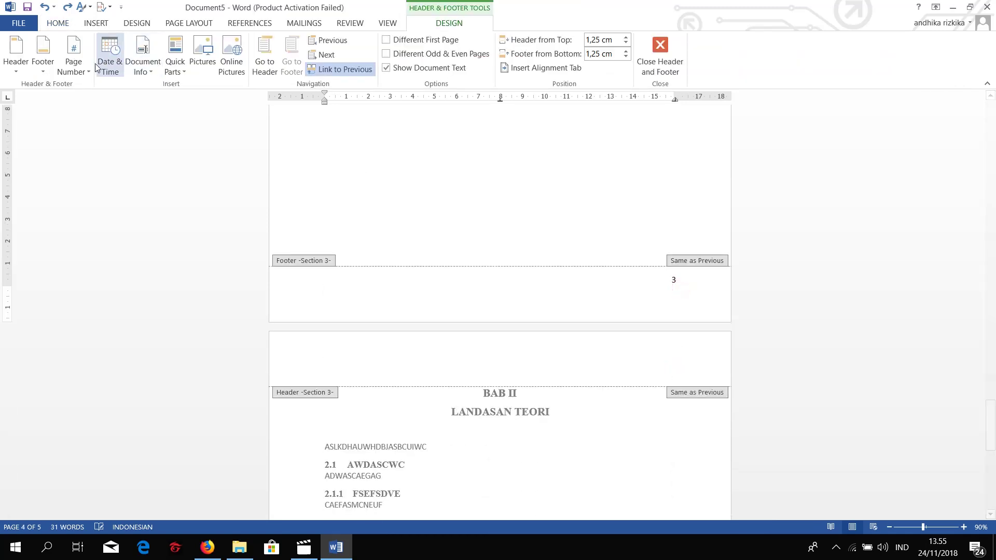
# Restart this section's page numbering at 1 and close the footer
pyautogui.click(75, 69)
pyautogui.click(115, 150)
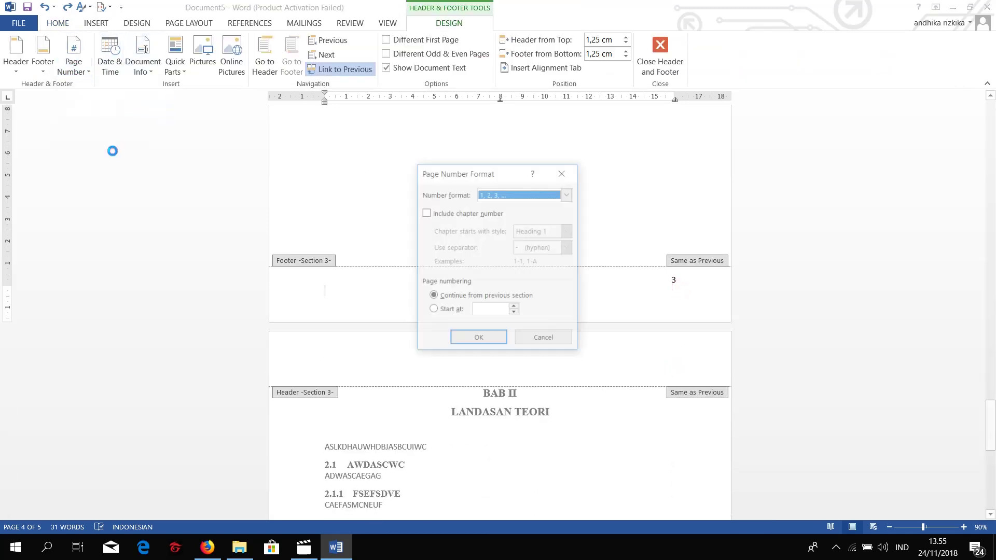
pyautogui.click(515, 307)
pyautogui.click(500, 340)
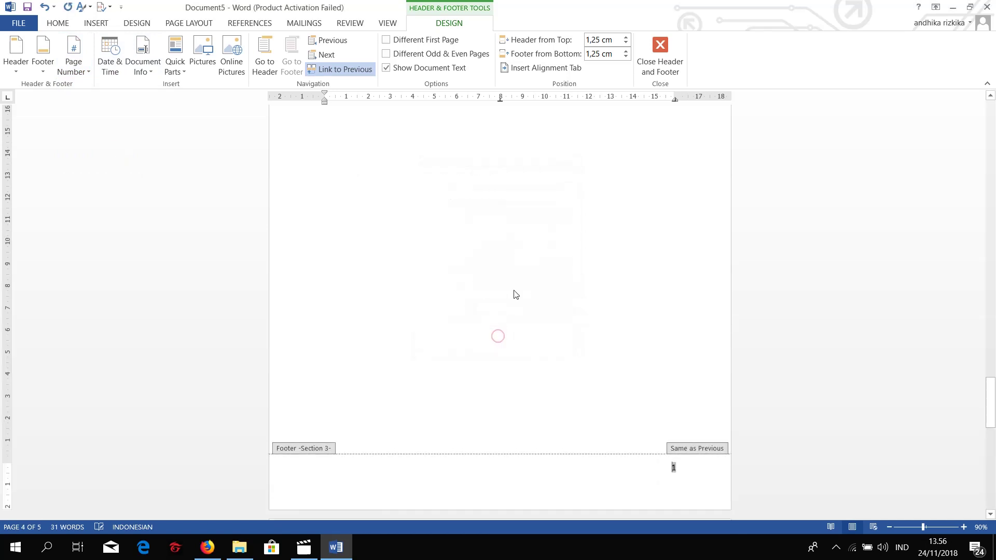
pyautogui.doubleClick(514, 291)
pyautogui.scroll(-3, 516, 289)
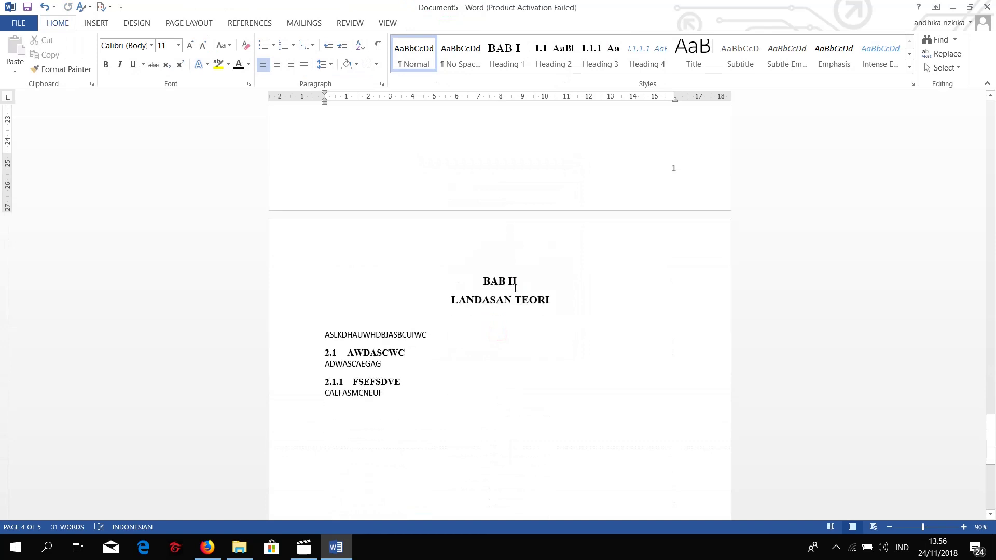
pyautogui.scroll(5, 516, 288)
pyautogui.scroll(8, 514, 290)
pyautogui.scroll(-5, 514, 290)
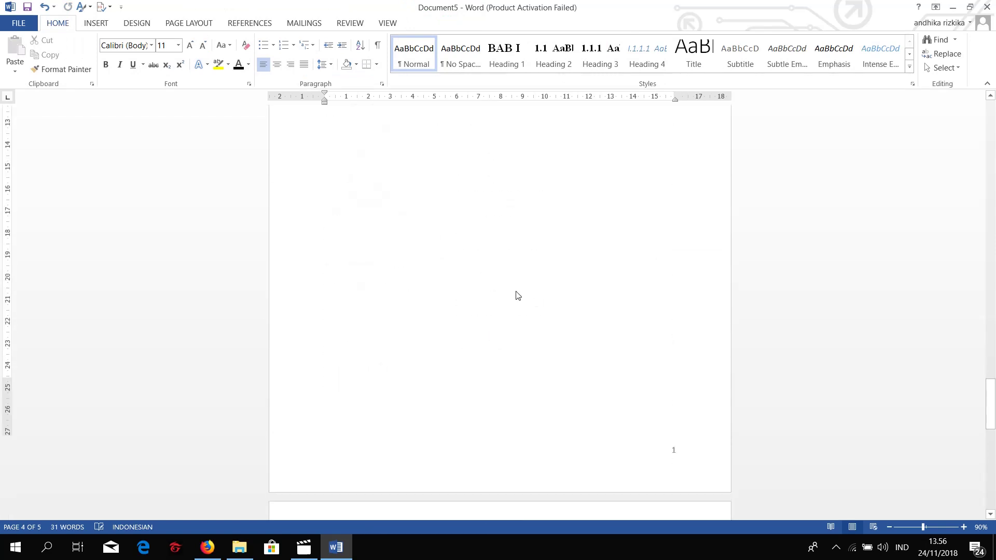
pyautogui.scroll(-3, 515, 290)
pyautogui.scroll(-7, 516, 291)
pyautogui.scroll(-1, 518, 292)
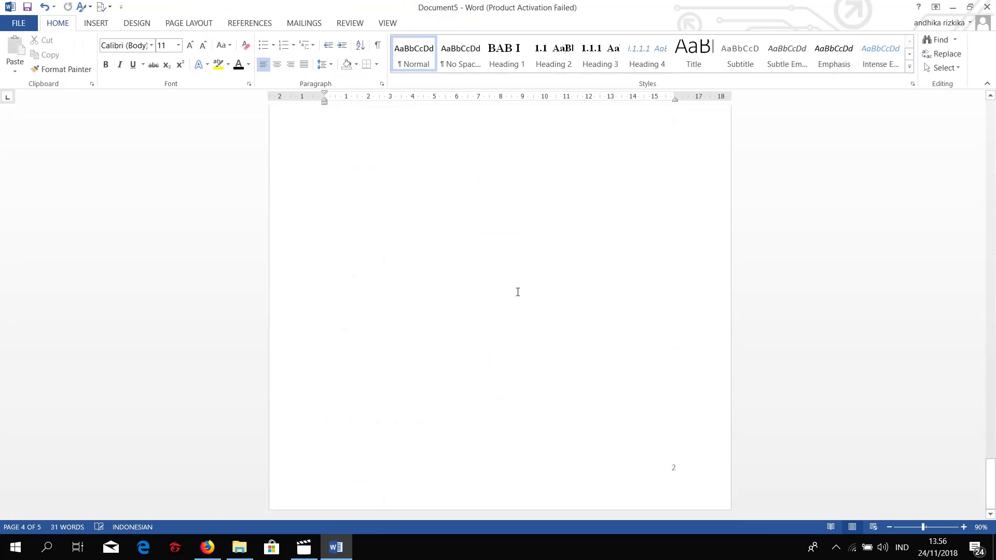
pyautogui.scroll(1, 649, 471)
pyautogui.scroll(8, 649, 472)
pyautogui.scroll(4, 648, 471)
pyautogui.scroll(4, 649, 471)
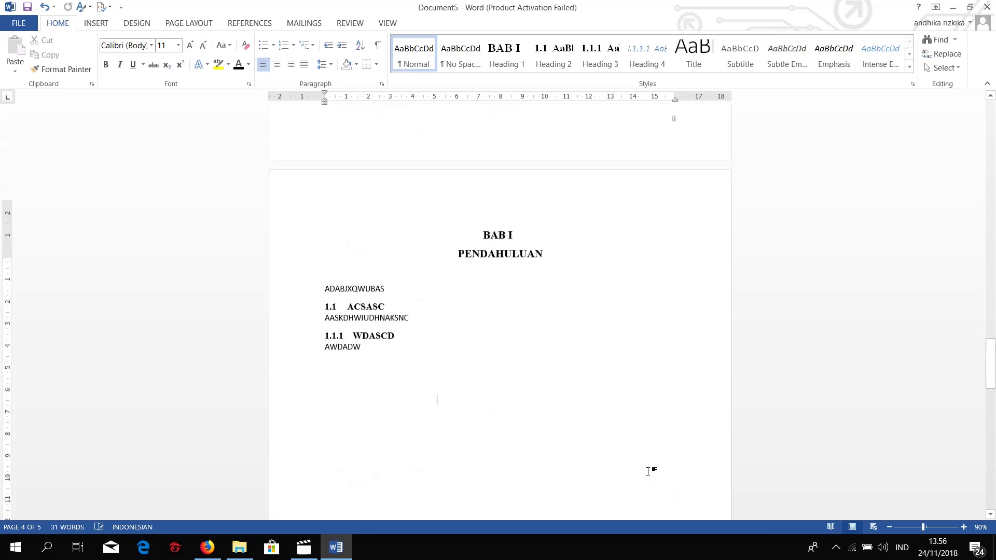
pyautogui.scroll(8, 649, 471)
pyautogui.scroll(6, 649, 470)
pyautogui.scroll(-2, 649, 471)
pyautogui.scroll(-1, 659, 456)
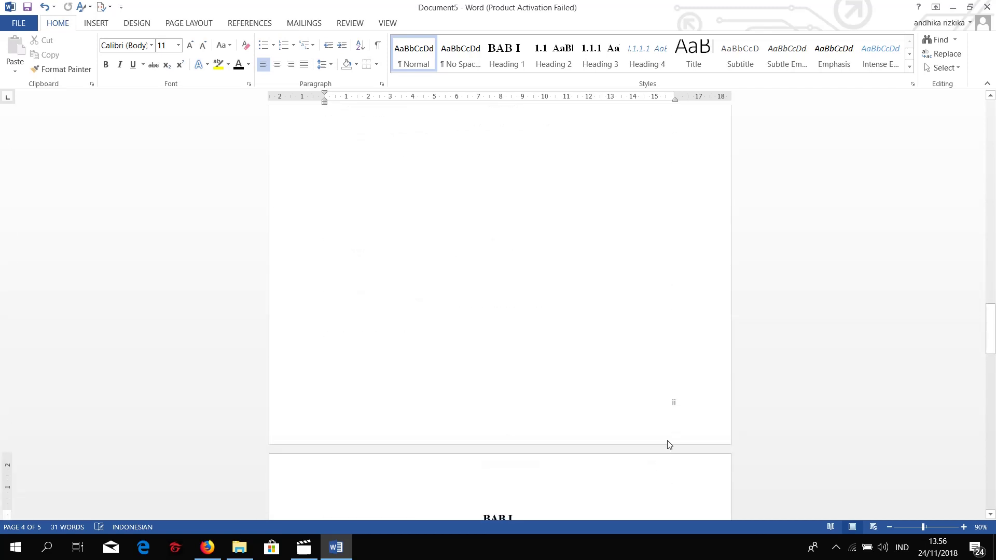
pyautogui.scroll(5, 667, 441)
pyautogui.scroll(3, 586, 391)
pyautogui.scroll(3, 645, 300)
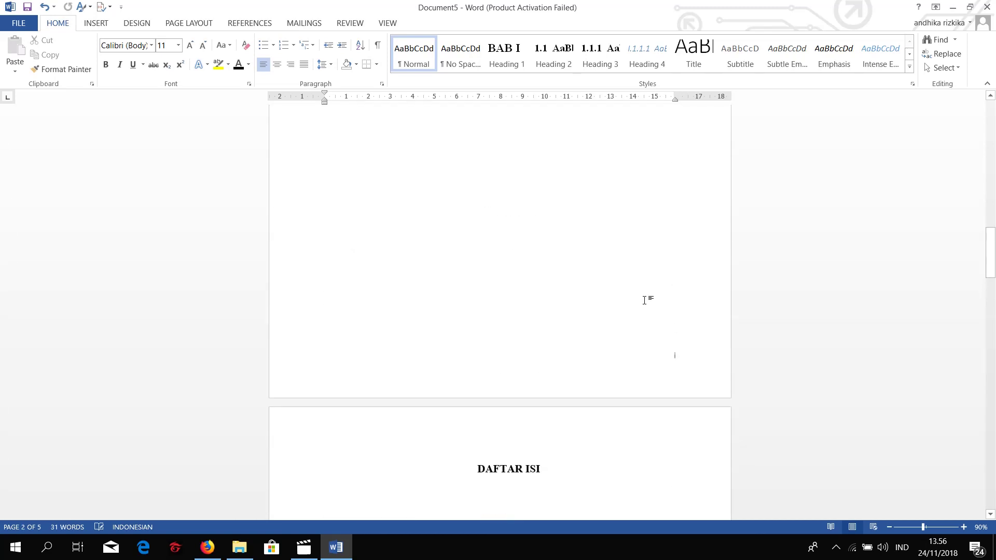
pyautogui.scroll(-20, 645, 301)
pyautogui.scroll(3, 595, 297)
pyautogui.scroll(3, 580, 291)
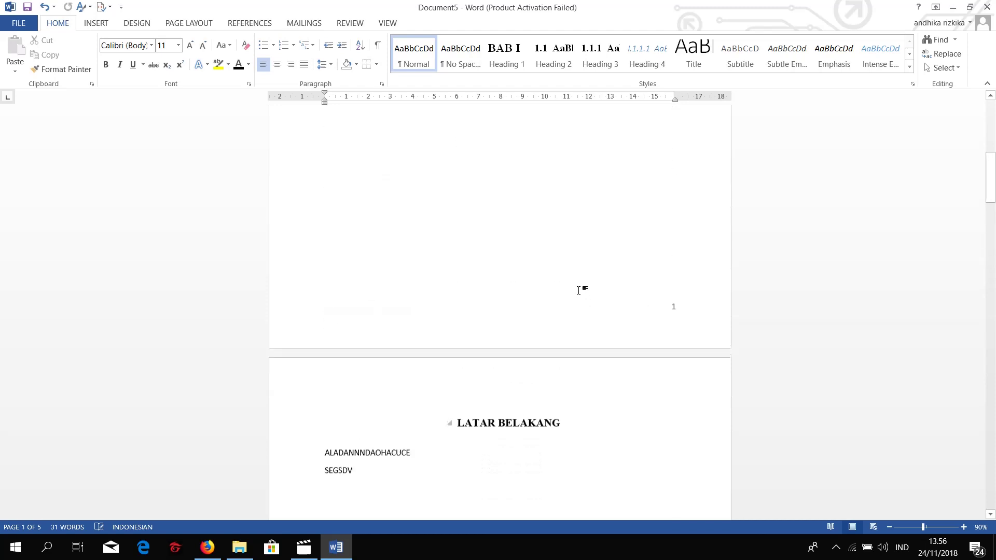
pyautogui.scroll(6, 580, 291)
pyautogui.scroll(5, 580, 291)
pyautogui.scroll(-3, 469, 207)
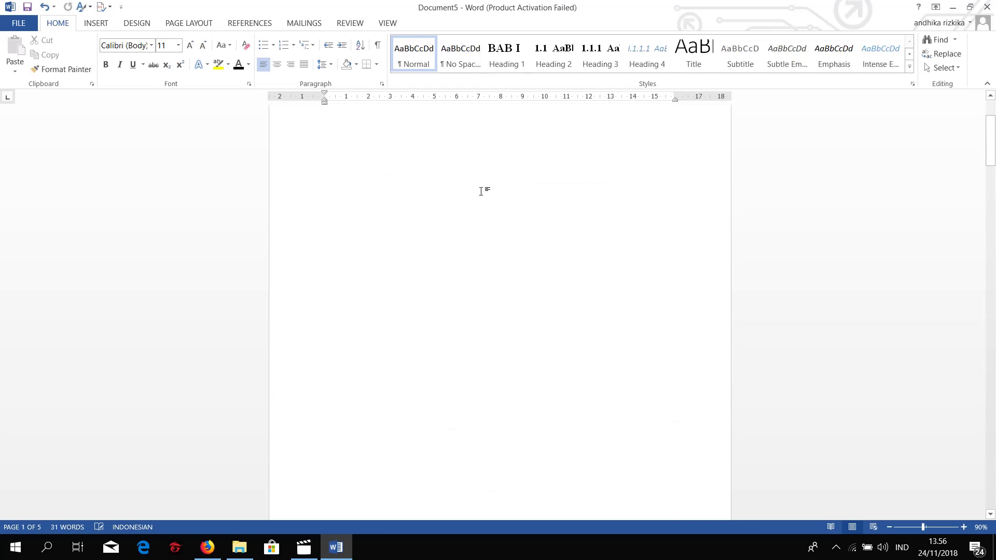
pyautogui.scroll(-5, 483, 190)
pyautogui.scroll(-1, 483, 189)
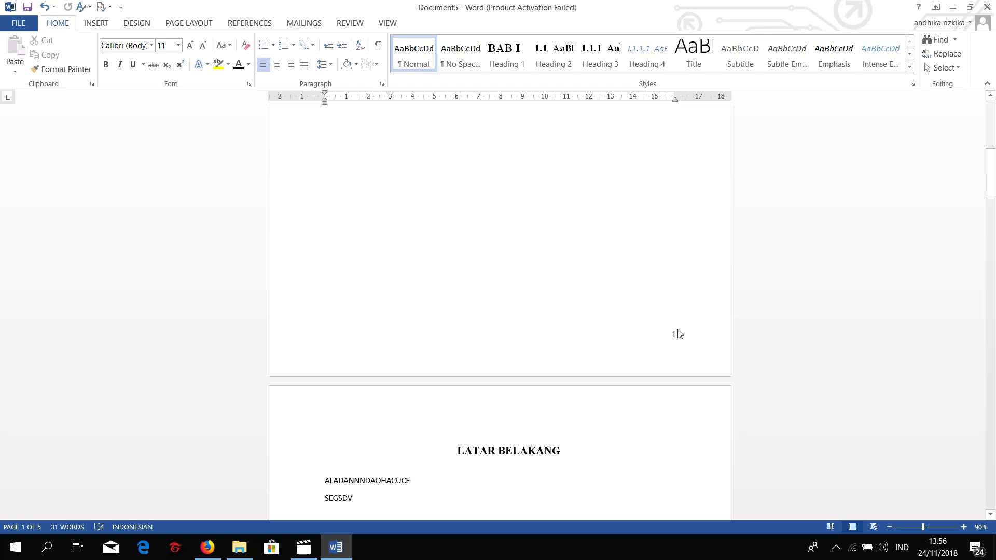
pyautogui.doubleClick(662, 417)
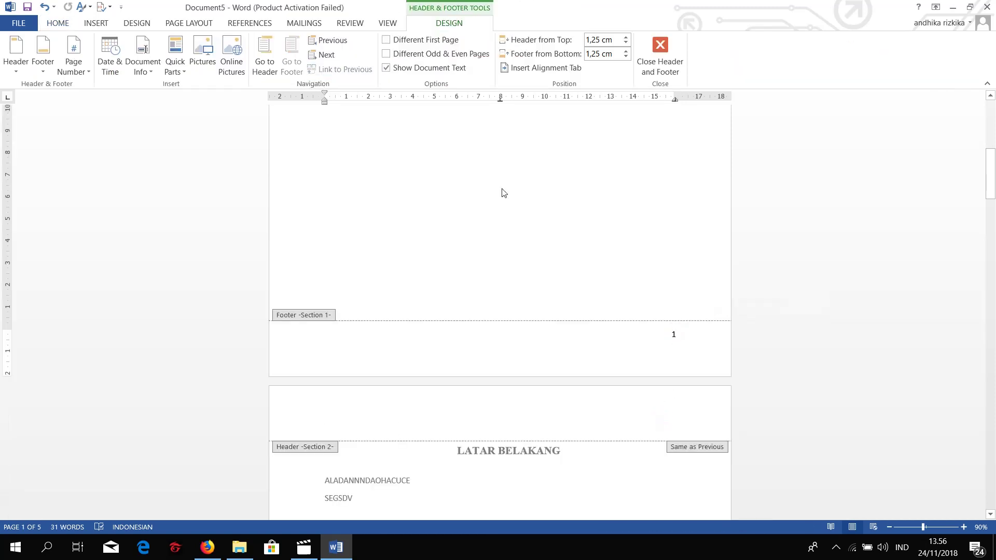
pyautogui.click(425, 41)
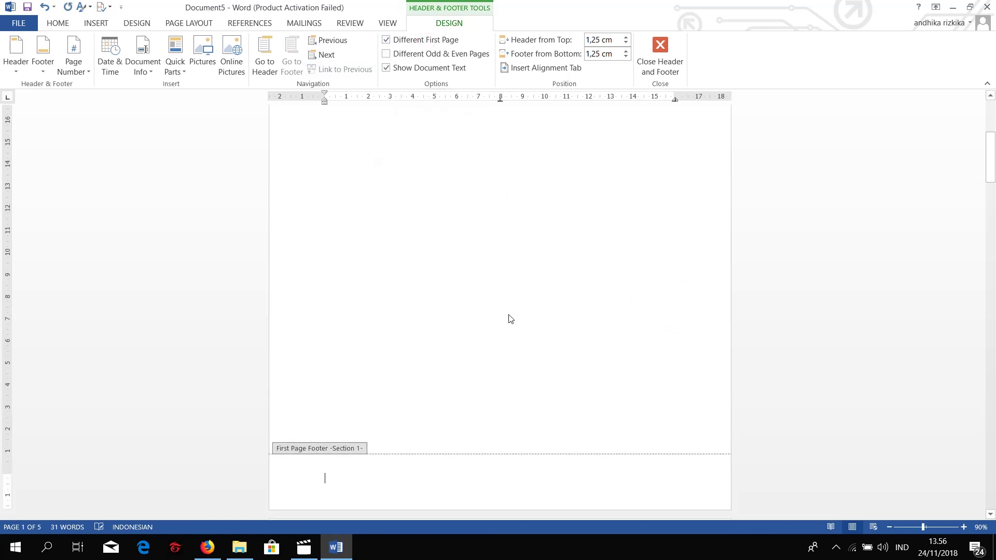
pyautogui.scroll(-3, 519, 327)
pyautogui.doubleClick(532, 228)
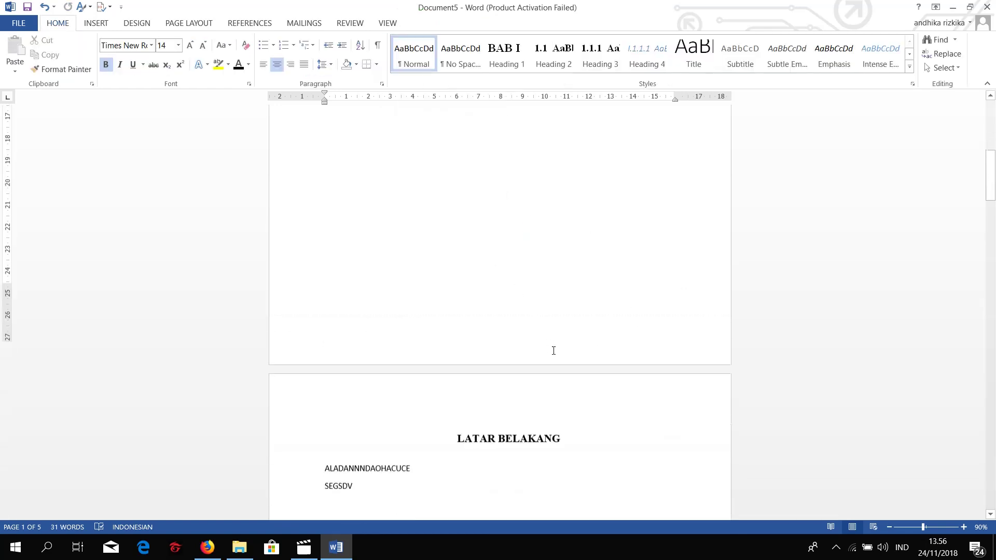
pyautogui.scroll(-7, 554, 351)
pyautogui.scroll(-2, 554, 350)
pyautogui.scroll(-1, 556, 350)
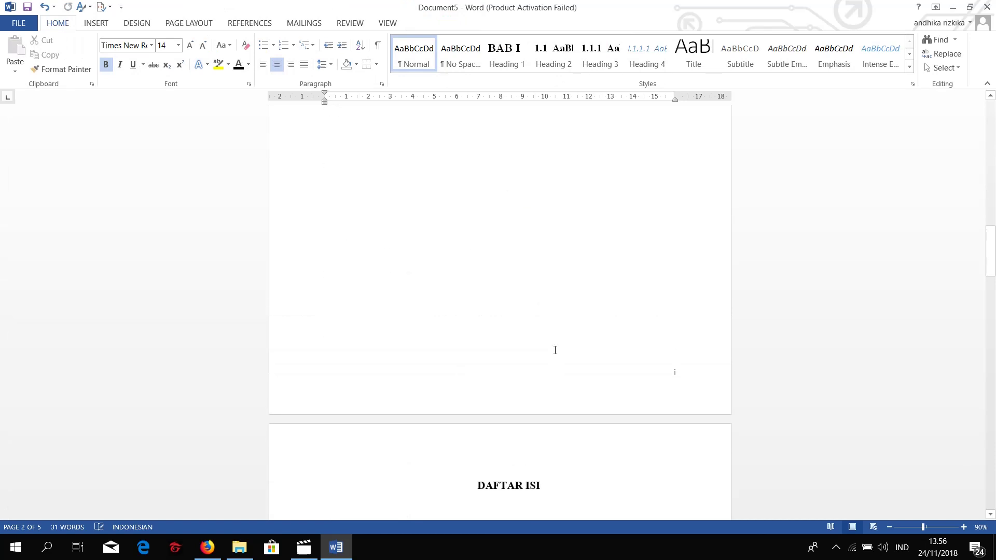
pyautogui.scroll(4, 556, 350)
pyautogui.scroll(3, 555, 350)
pyautogui.scroll(1, 554, 351)
pyautogui.scroll(3, 554, 350)
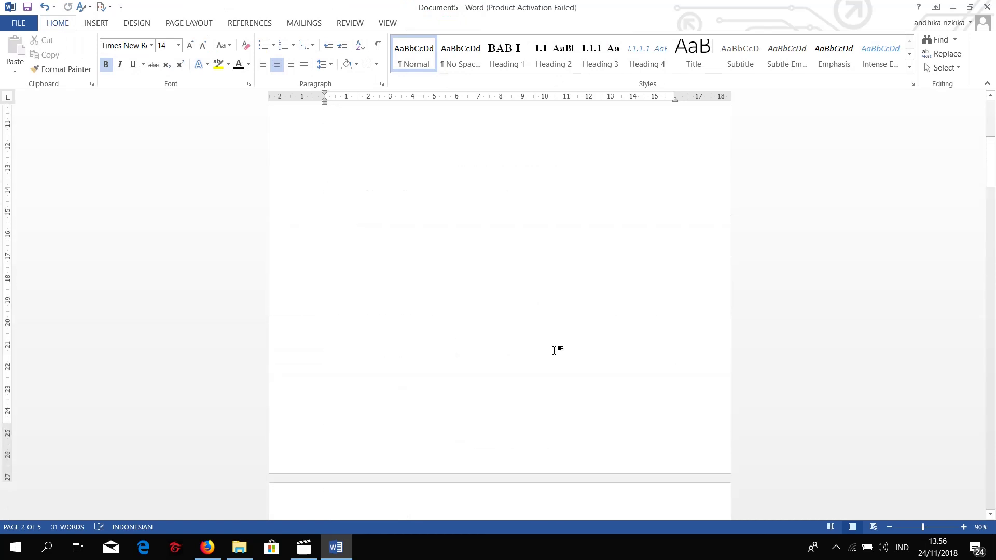
pyautogui.scroll(15, 555, 351)
pyautogui.scroll(-8, 565, 356)
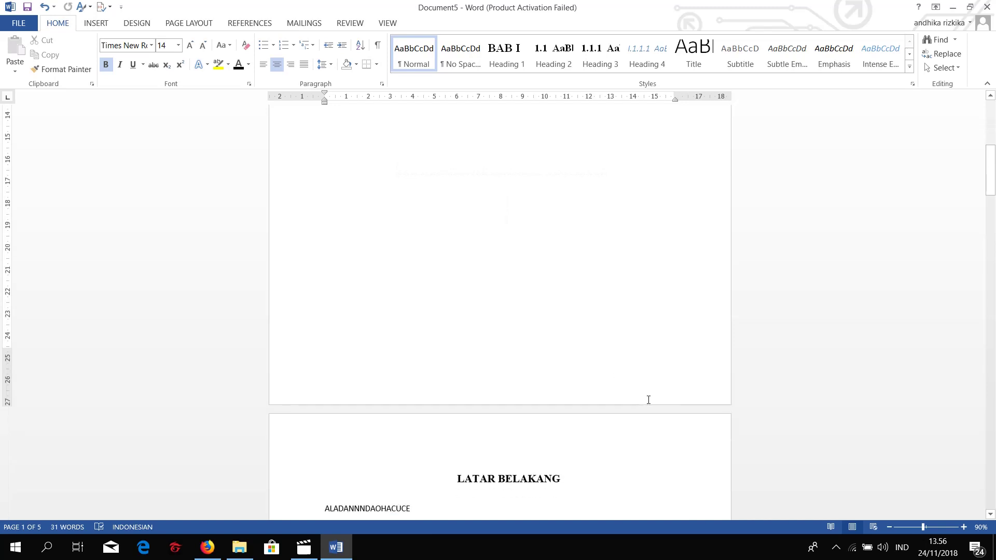
pyautogui.scroll(-1, 663, 372)
pyautogui.scroll(-4, 663, 358)
pyautogui.scroll(4, 662, 350)
pyautogui.scroll(12, 663, 351)
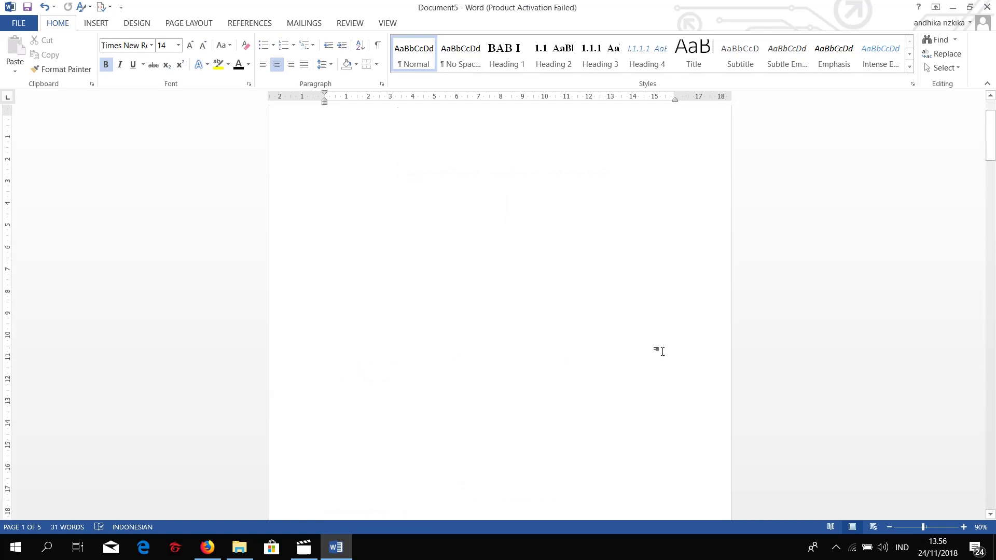
pyautogui.scroll(-10, 660, 351)
pyautogui.scroll(-6, 663, 352)
pyautogui.scroll(-5, 663, 352)
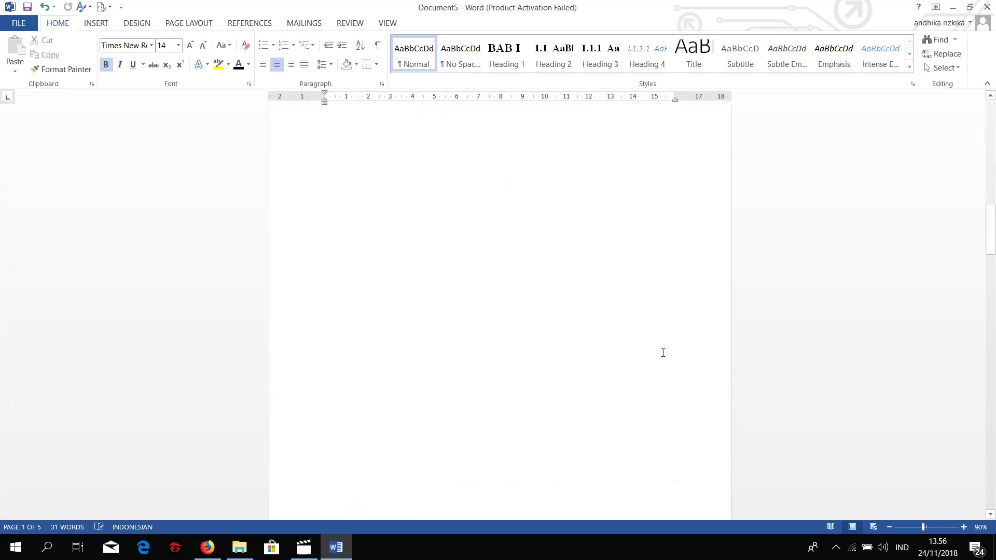
pyautogui.scroll(-3, 663, 353)
pyautogui.scroll(-3, 674, 369)
pyautogui.scroll(-4, 674, 284)
pyautogui.scroll(-6, 676, 322)
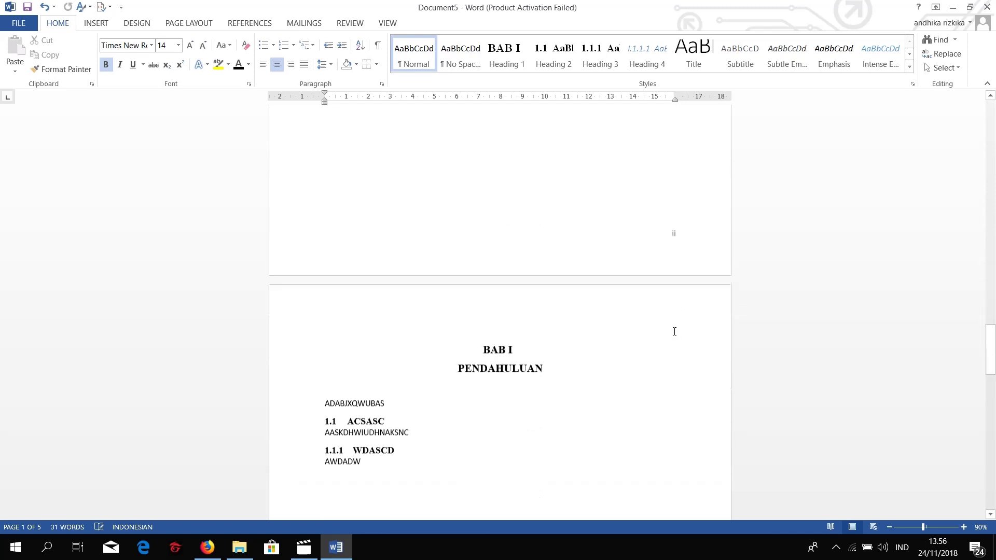
pyautogui.scroll(-3, 675, 332)
pyautogui.scroll(-7, 675, 331)
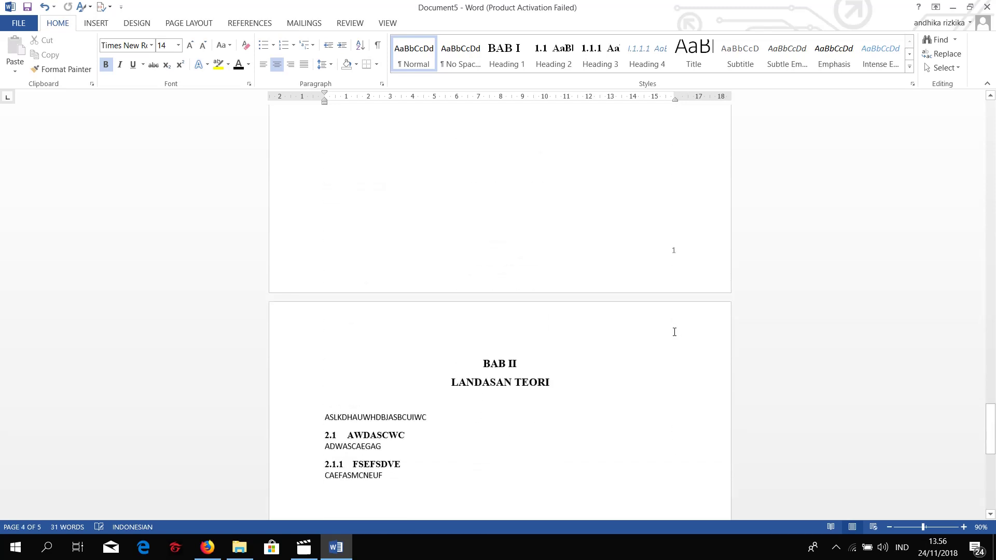
pyautogui.scroll(-10, 674, 332)
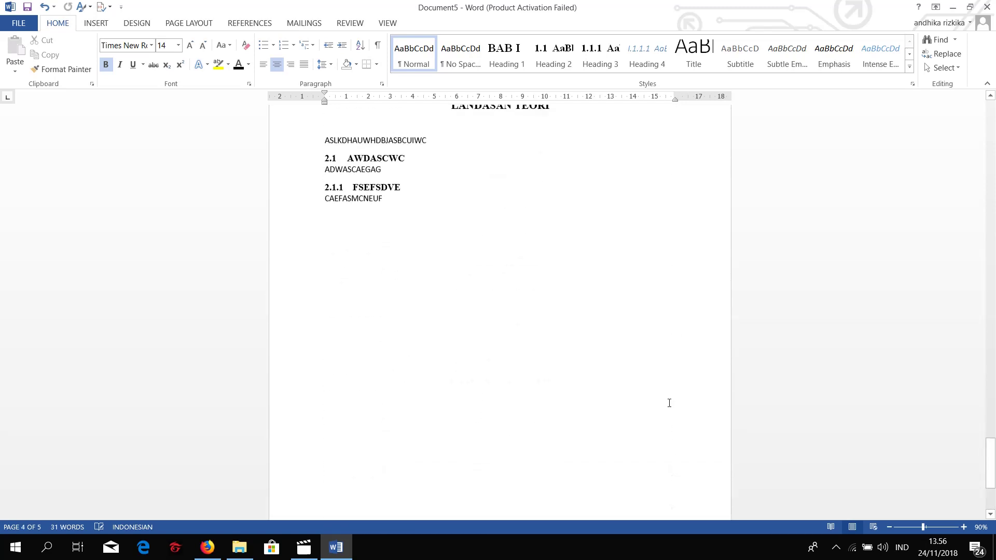
pyautogui.scroll(5, 670, 400)
pyautogui.scroll(5, 669, 400)
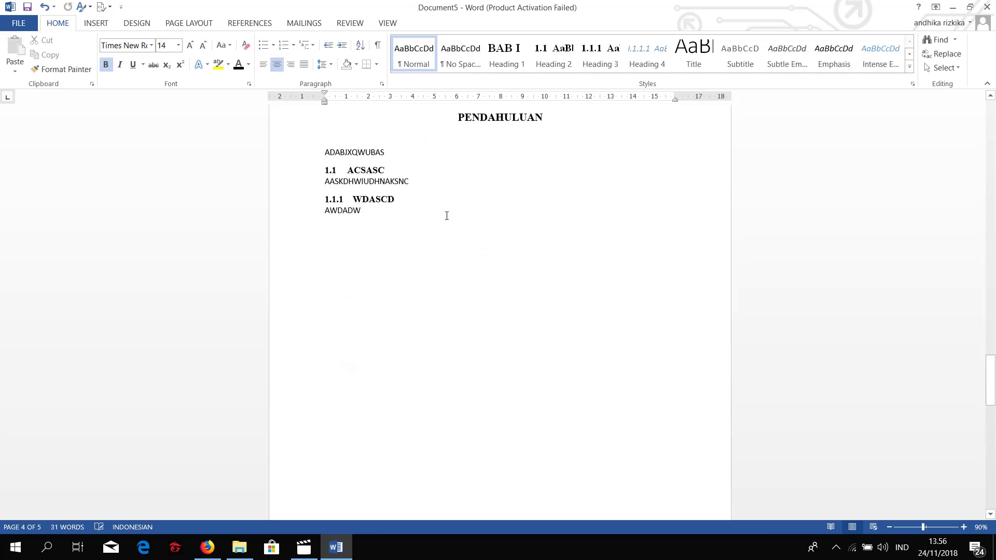
pyautogui.scroll(3, 473, 278)
pyautogui.scroll(-3, 474, 278)
pyautogui.scroll(-2, 476, 278)
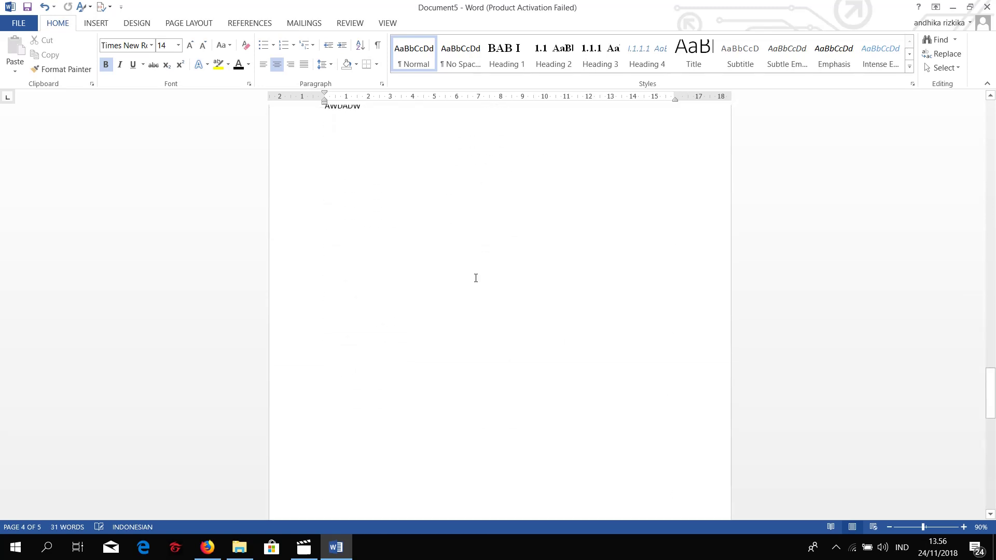
pyautogui.scroll(3, 475, 278)
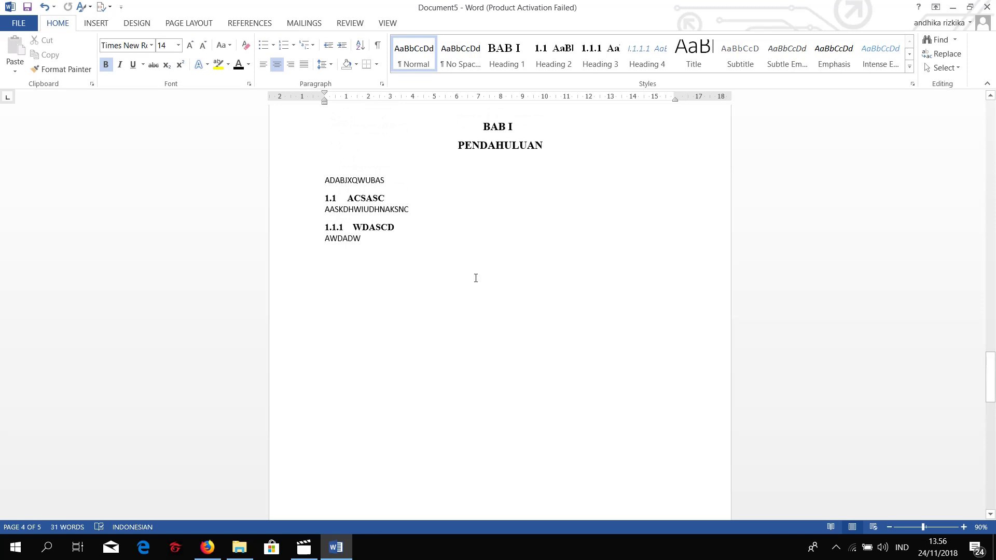
pyautogui.scroll(-3, 573, 343)
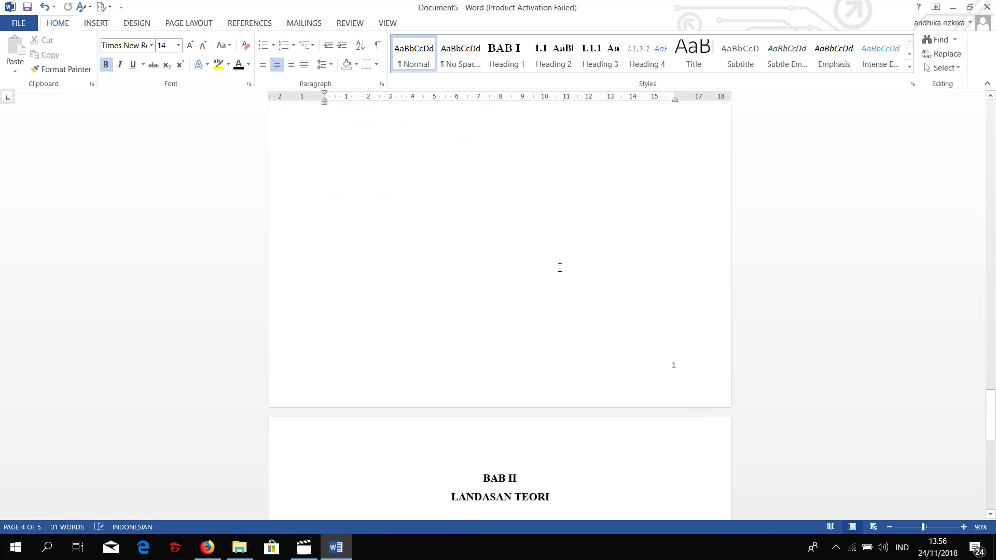
pyautogui.scroll(5, 560, 268)
# Insert a page break and blank lines to push the BAB II heading onto the next page
pyautogui.doubleClick(410, 261)
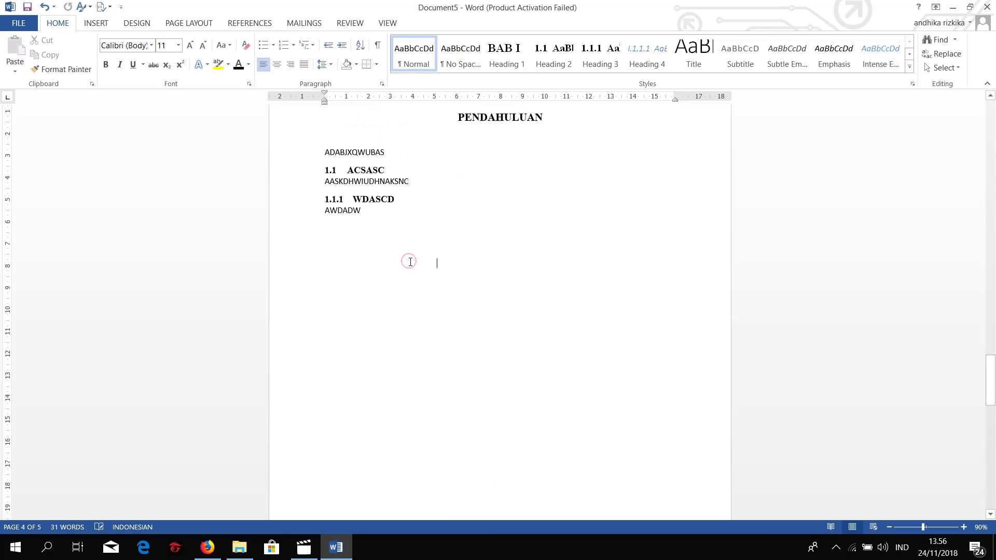
pyautogui.hotkey('ctrl', 'Return')
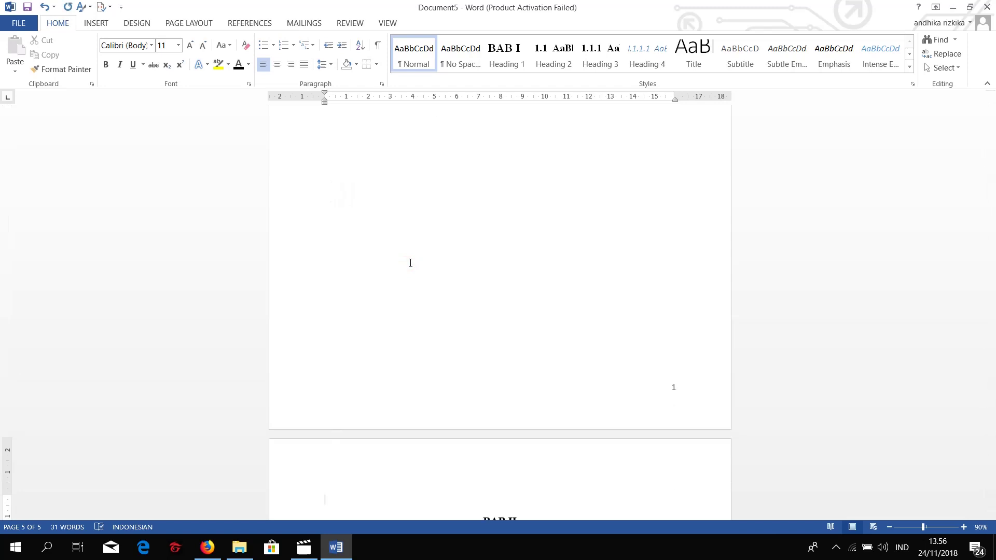
pyautogui.scroll(-3, 415, 260)
pyautogui.scroll(3, 422, 255)
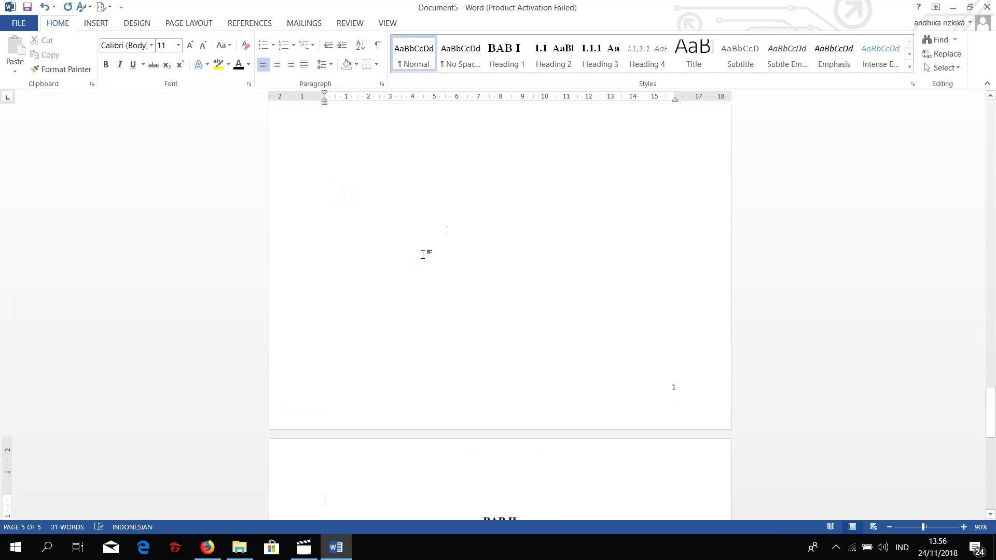
pyautogui.scroll(-3, 468, 213)
pyautogui.press('Return')
pyautogui.press('Return')
pyautogui.press('Return')
pyautogui.press('Return')
pyautogui.press('Return')
pyautogui.press('Return')
pyautogui.scroll(-2, 494, 198)
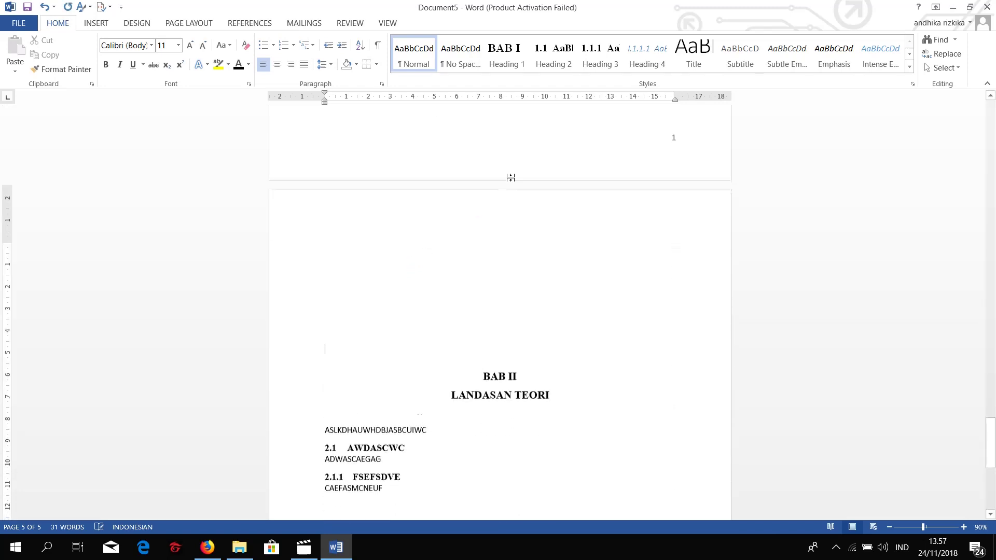
pyautogui.press('Return')
pyautogui.press('Return')
pyautogui.press('Return')
pyautogui.scroll(-5, 512, 178)
pyautogui.press('Return')
pyautogui.press('Return')
pyautogui.press('Return')
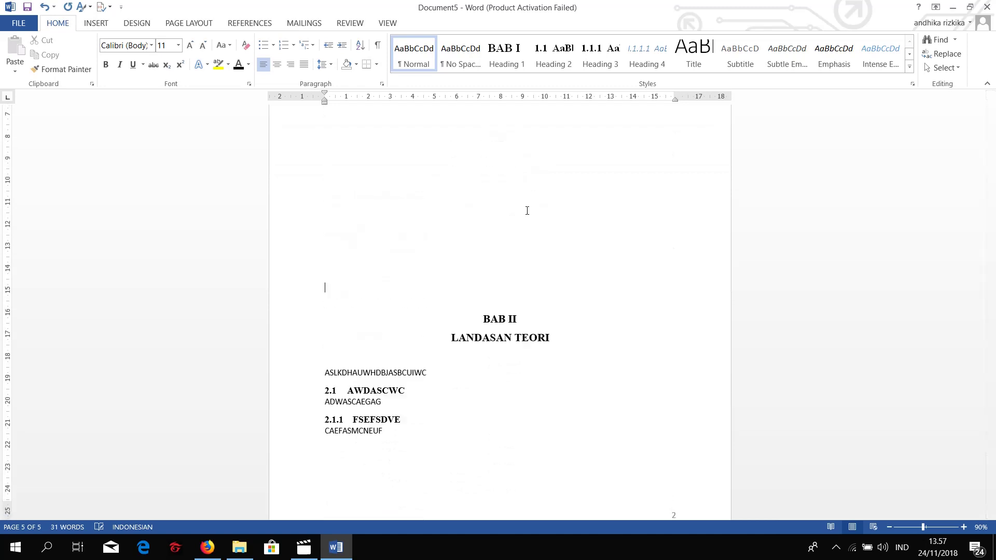
pyautogui.press('Return')
pyautogui.press('Return')
pyautogui.press('Return')
pyautogui.press('Return')
pyautogui.scroll(-3, 594, 198)
pyautogui.press('Return')
pyautogui.press('Return')
pyautogui.press('Return')
pyautogui.press('Return')
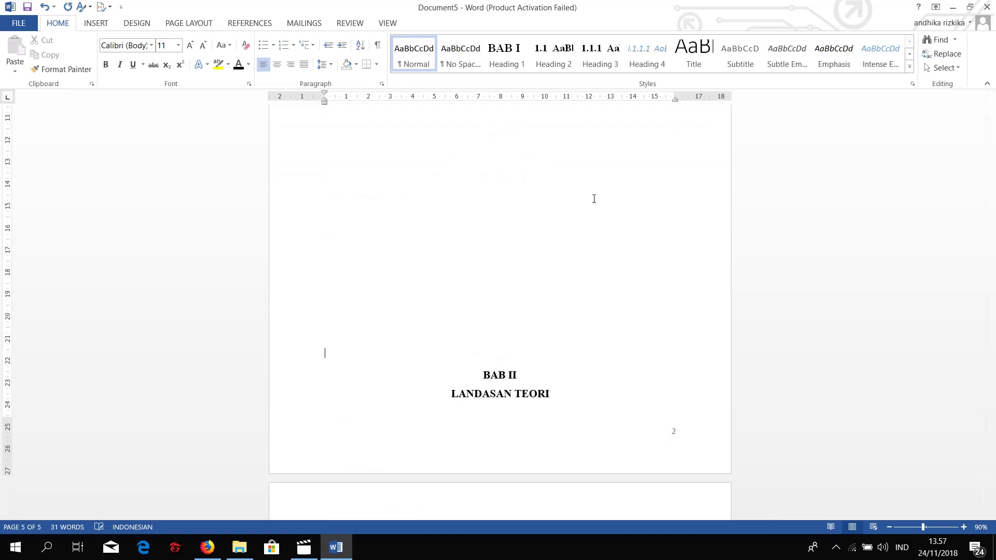
pyautogui.press('Return')
pyautogui.press('Return')
pyautogui.scroll(3, 492, 331)
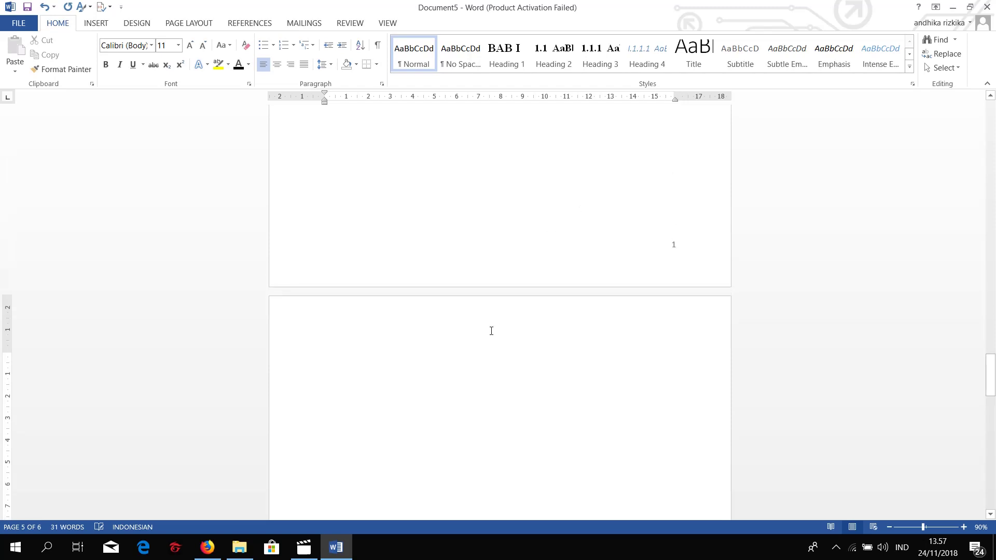
# Type 'qwwwwwwwww' as sample text and review the pages
pyautogui.write('qwwwwwwwww')
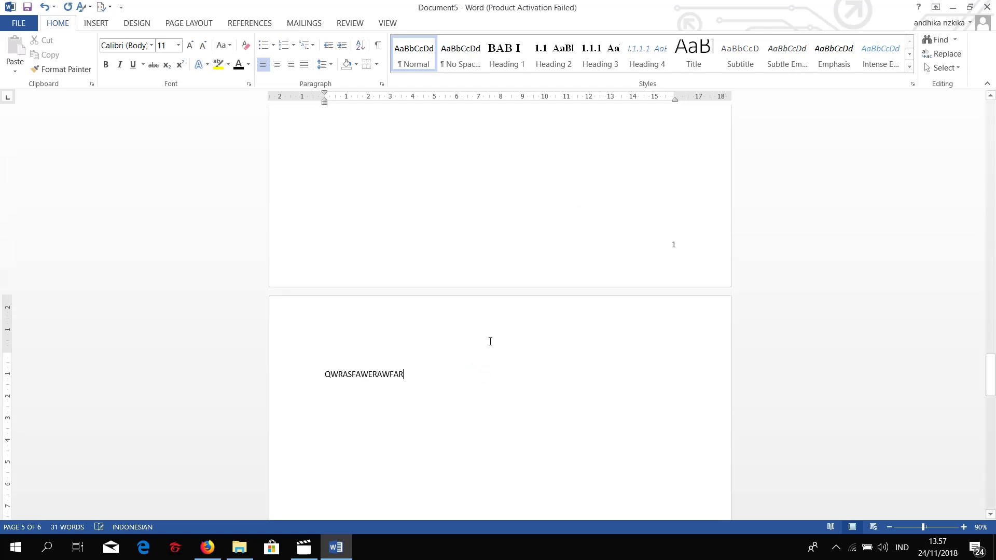
pyautogui.scroll(8, 489, 341)
pyautogui.scroll(-5, 486, 330)
pyautogui.scroll(4, 486, 330)
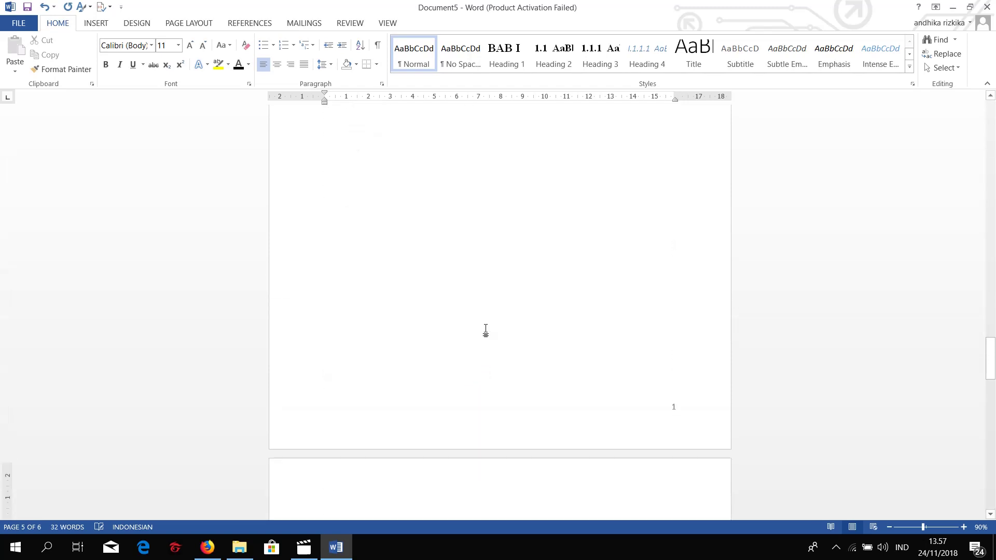
pyautogui.scroll(6, 483, 311)
pyautogui.scroll(3, 477, 272)
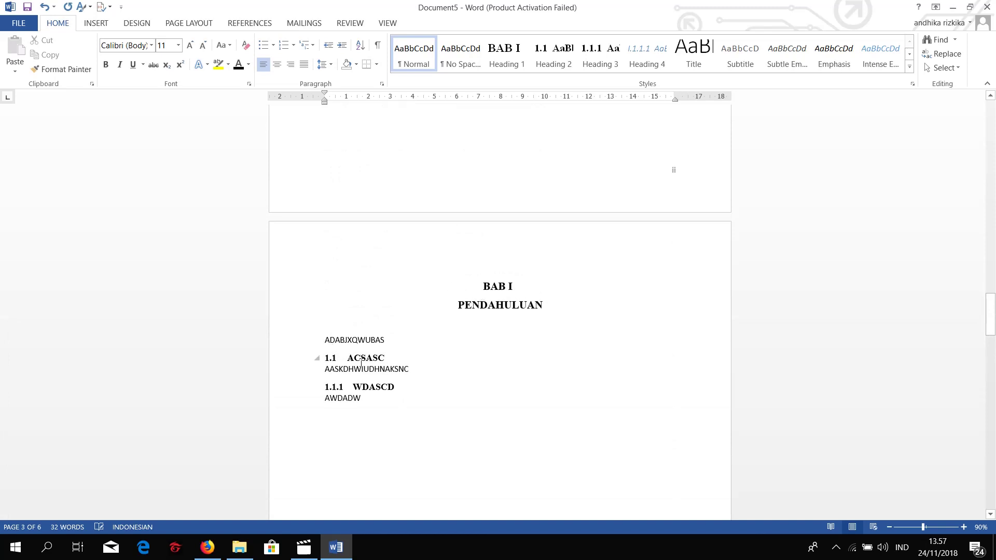
pyautogui.scroll(-2, 362, 363)
pyautogui.scroll(-7, 362, 363)
pyautogui.scroll(-2, 362, 363)
pyautogui.scroll(-5, 363, 368)
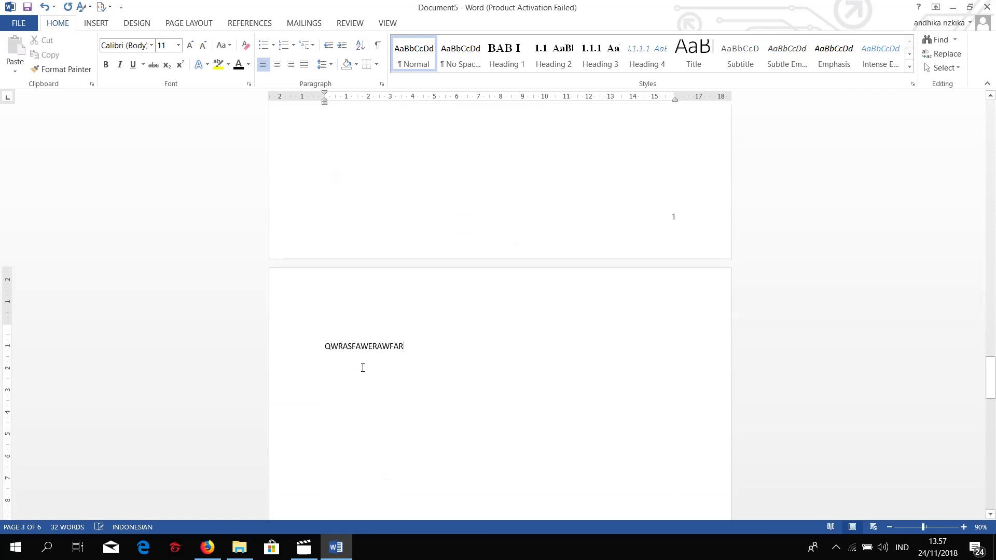
pyautogui.scroll(-5, 429, 332)
pyautogui.scroll(-10, 639, 339)
pyautogui.scroll(-6, 665, 330)
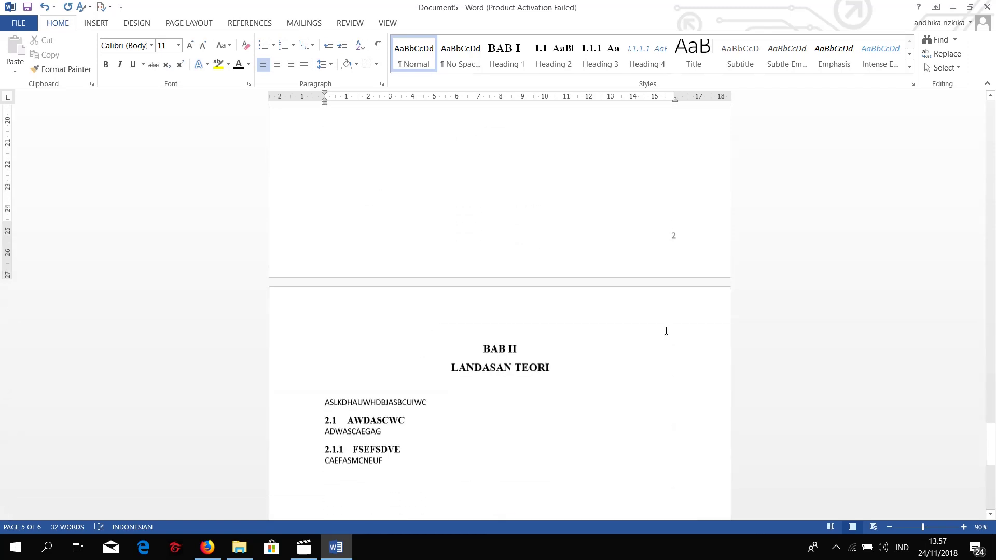
pyautogui.scroll(-5, 485, 351)
pyautogui.scroll(-4, 507, 303)
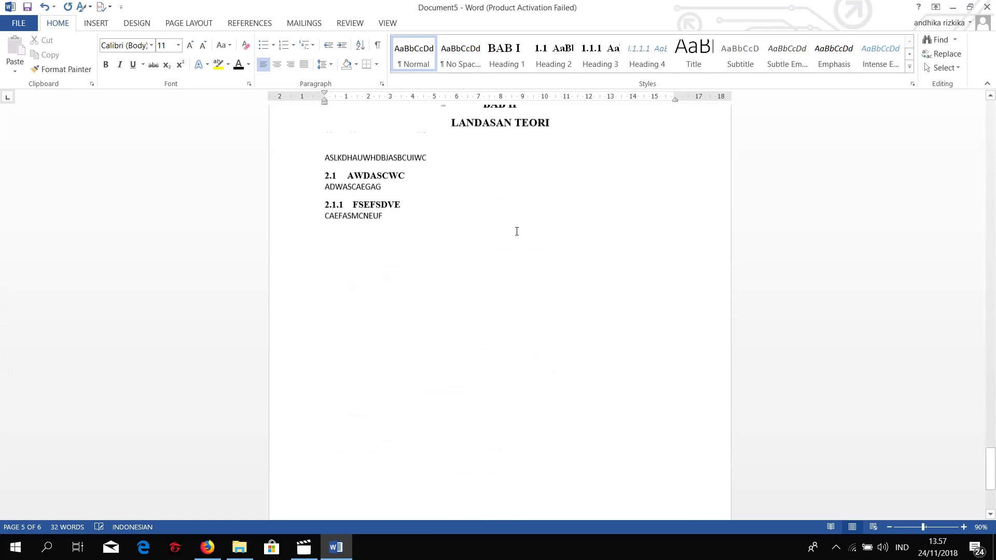
pyautogui.scroll(-6, 516, 232)
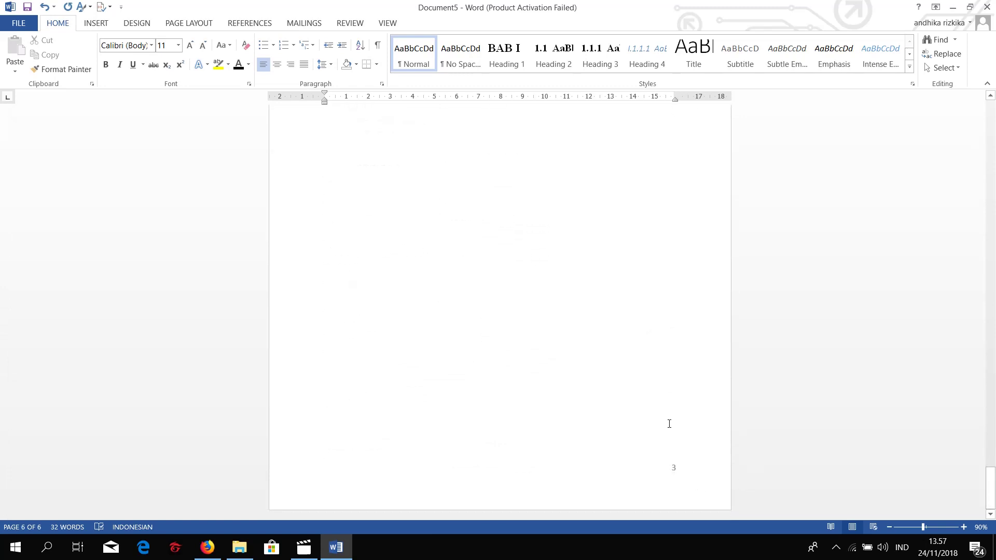
pyautogui.scroll(12, 668, 422)
pyautogui.scroll(-12, 664, 417)
pyautogui.scroll(12, 663, 416)
pyautogui.scroll(1, 665, 416)
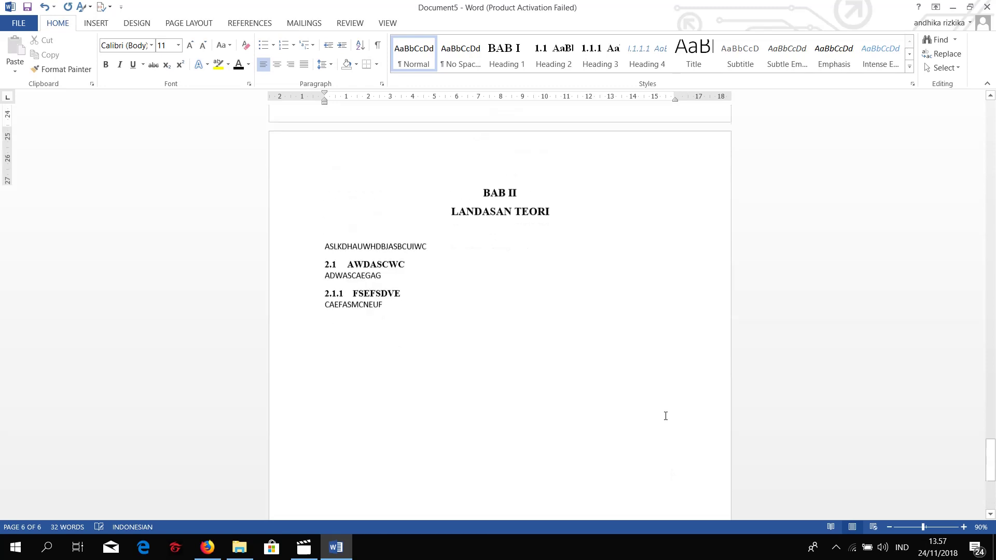
pyautogui.scroll(9, 666, 416)
pyautogui.scroll(3, 666, 417)
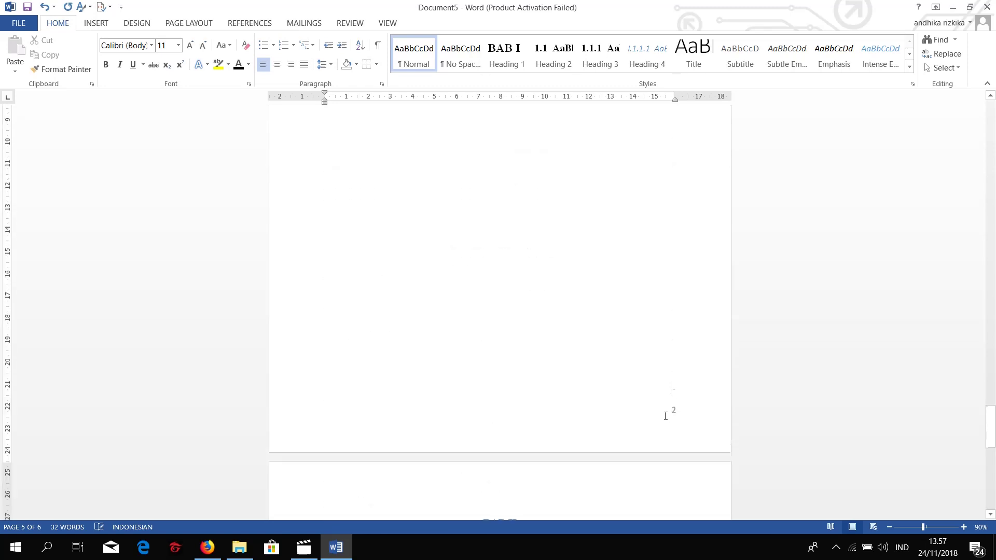
pyautogui.scroll(11, 665, 417)
pyautogui.scroll(8, 665, 417)
pyautogui.scroll(4, 664, 417)
pyautogui.scroll(-10, 665, 418)
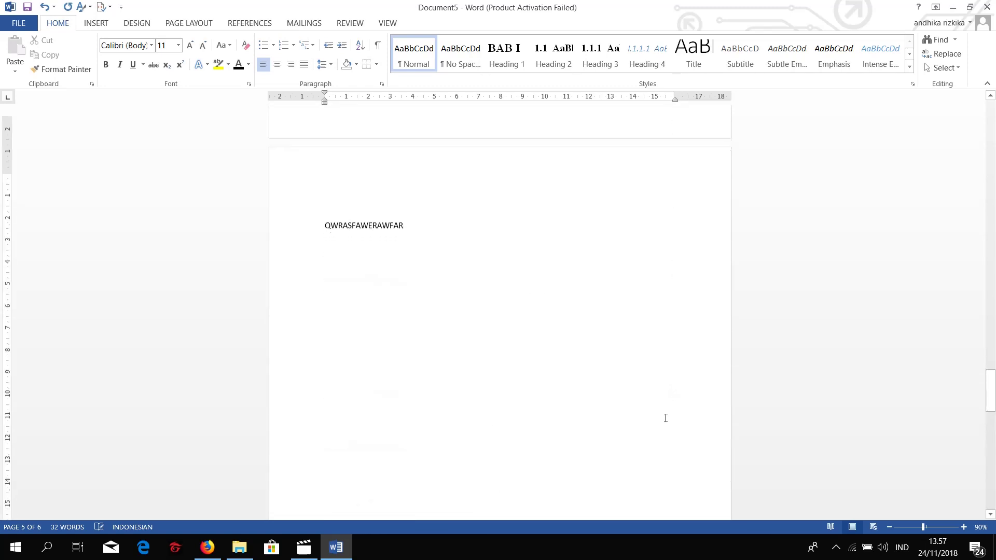
pyautogui.scroll(-11, 665, 416)
pyautogui.scroll(-7, 665, 416)
pyautogui.scroll(-6, 571, 363)
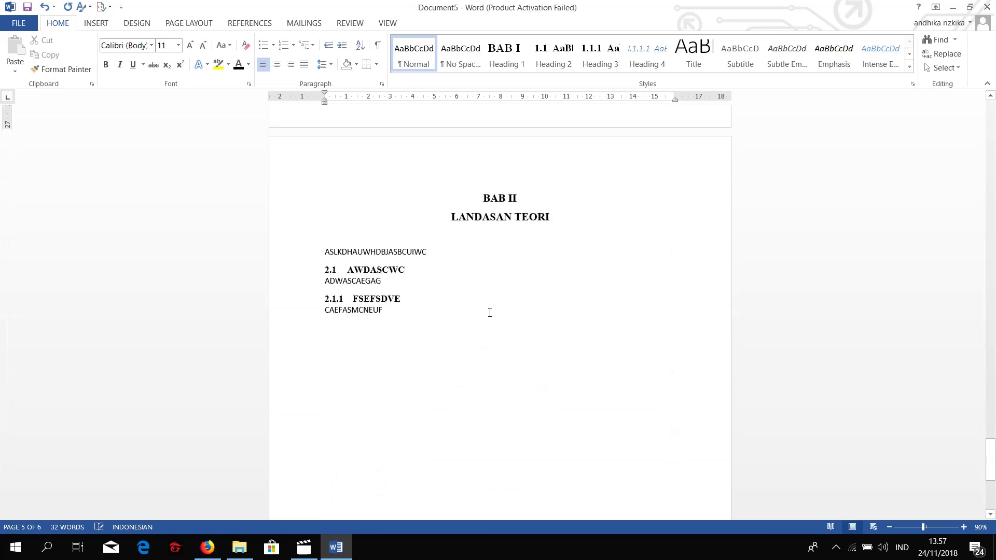
# Add 'ASDASCWC' after the CAEFASMCNEUF line and insert two page breaks
pyautogui.click(457, 356)
pyautogui.write('ASDASCWC')
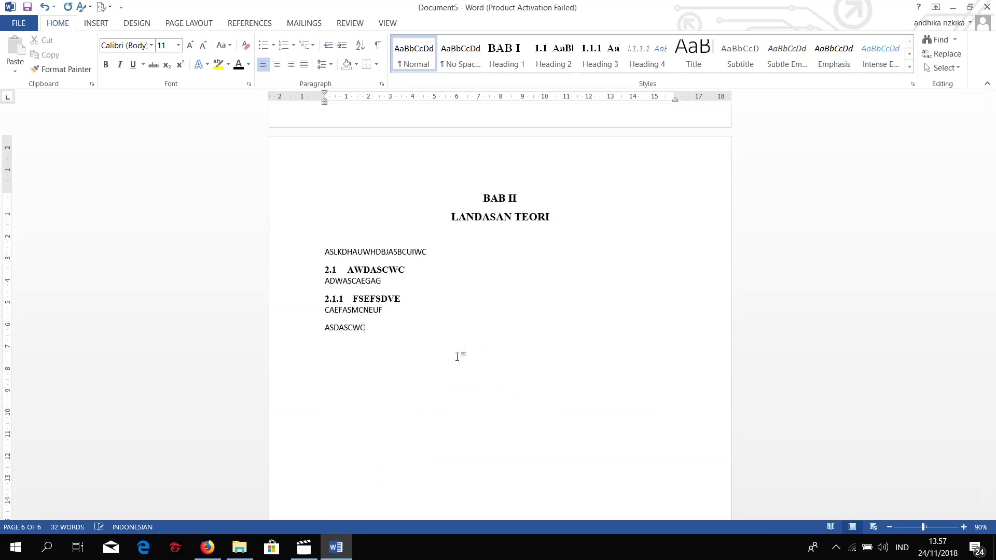
pyautogui.hotkey('ctrl', 'Return')
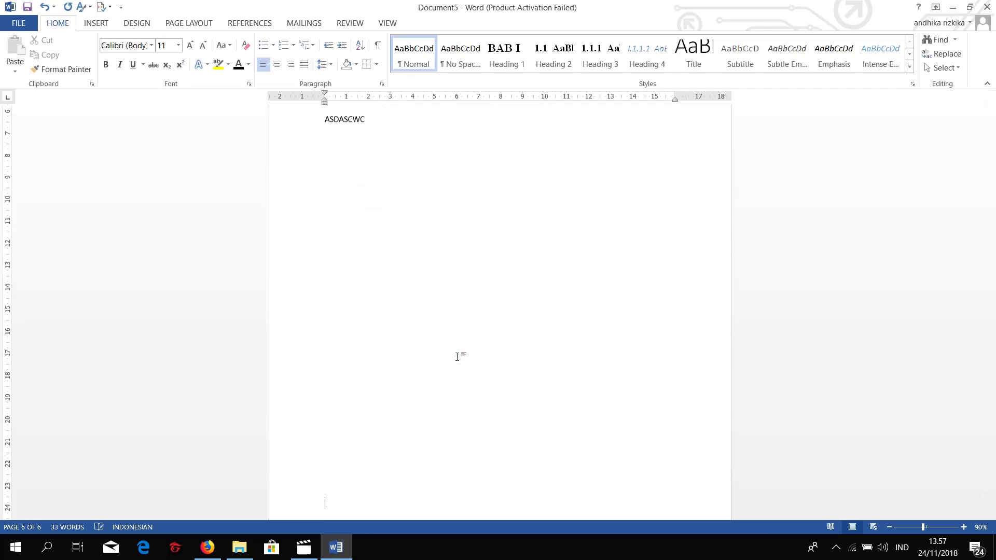
pyautogui.hotkey('ctrl', 'Return')
pyautogui.scroll(-5, 458, 357)
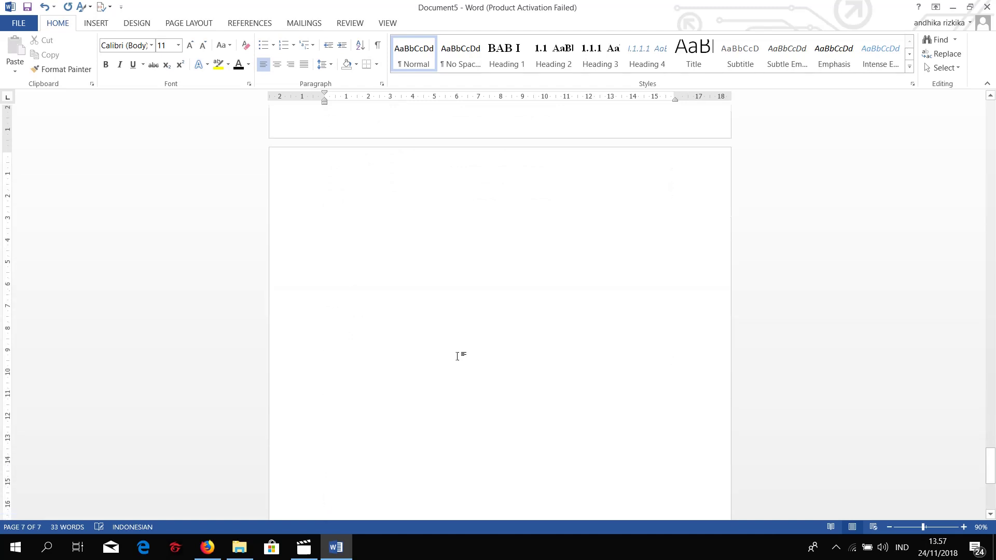
pyautogui.scroll(-2, 458, 351)
pyautogui.scroll(3, 442, 278)
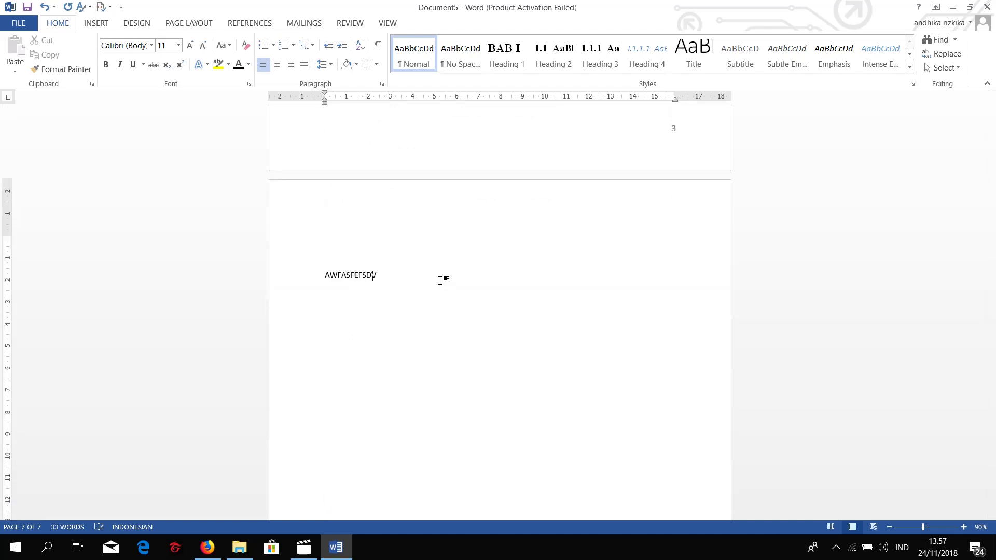
# Type 'ASDASCWC' and add blank lines below AWFASFEFSDVCEW until an eighth page starts
pyautogui.write('ASD')
pyautogui.scroll(-2, 440, 281)
pyautogui.scroll(-3, 456, 282)
pyautogui.scroll(-1, 622, 325)
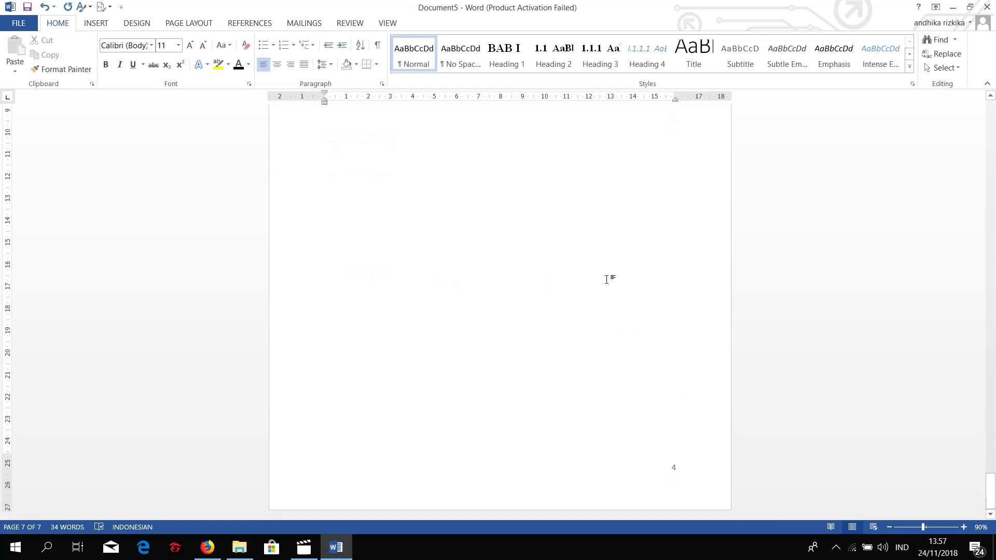
pyautogui.scroll(5, 608, 280)
pyautogui.scroll(3, 519, 249)
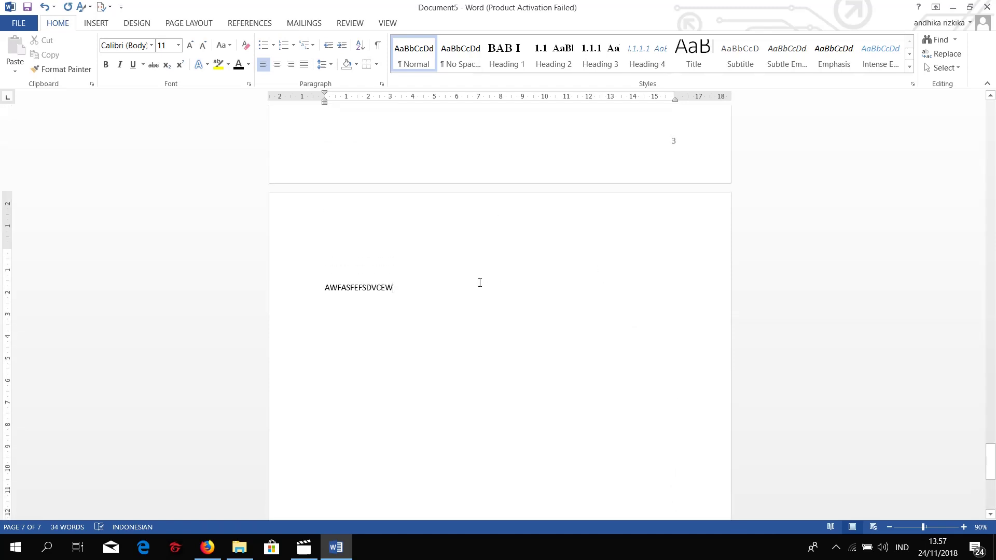
pyautogui.press('Return')
pyautogui.press('Return')
pyautogui.press('Return')
pyautogui.press('Return')
pyautogui.press('Return')
pyautogui.press('Return')
pyautogui.press('Return')
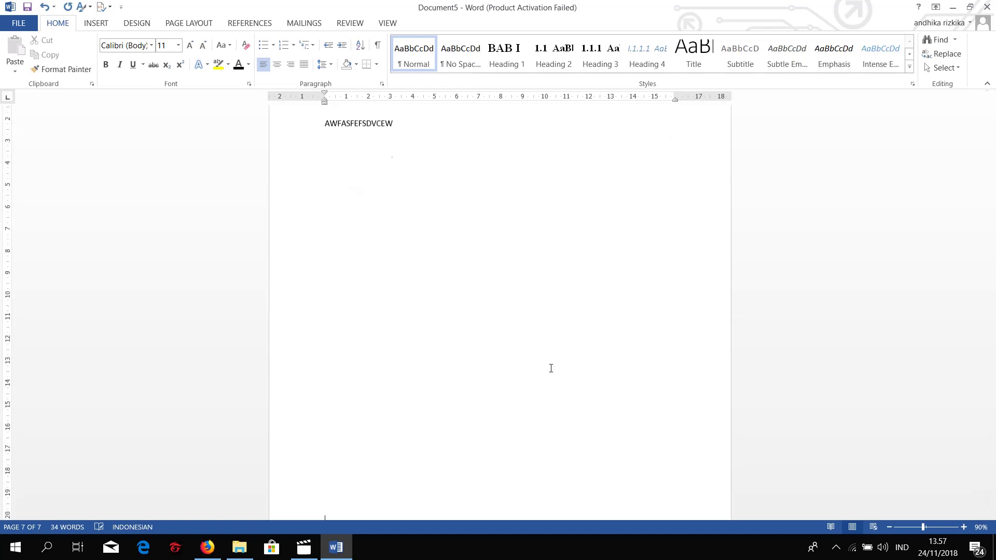
pyautogui.press('Return')
pyautogui.press('Return')
pyautogui.press('Return')
pyautogui.scroll(-1, 613, 285)
pyautogui.press('Return')
pyautogui.press('Return')
pyautogui.press('Return')
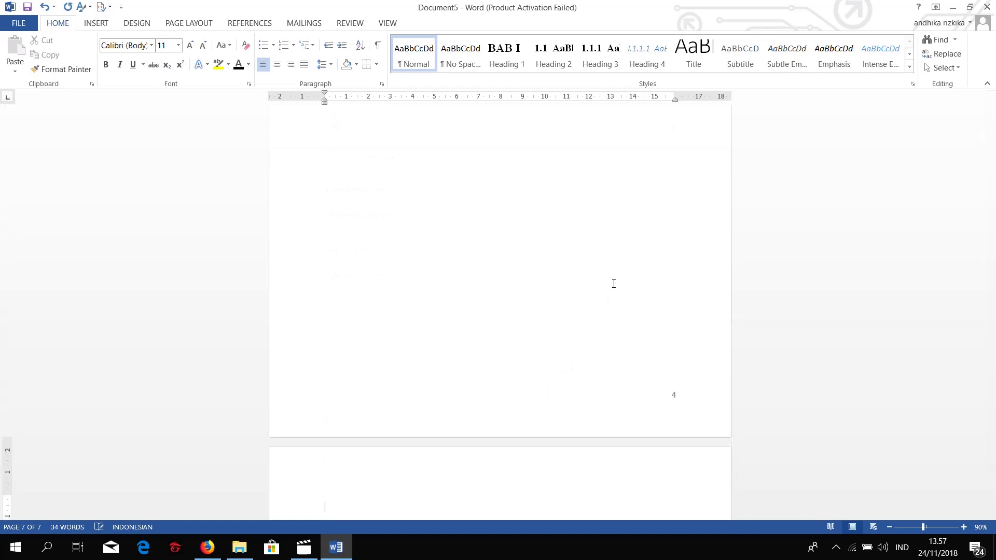
pyautogui.press('Return')
pyautogui.press('Return')
pyautogui.scroll(-5, 613, 284)
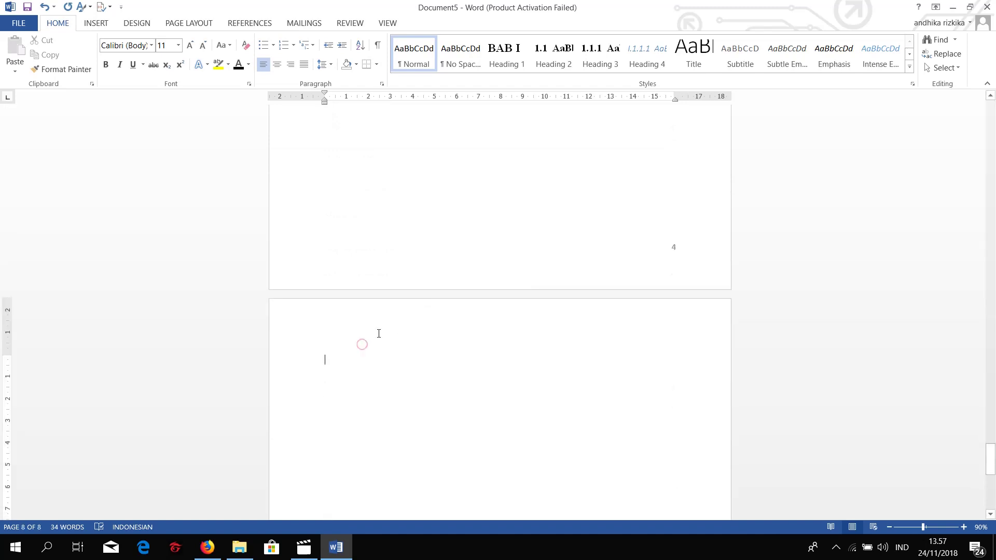
# Apply Heading 1 to the BAB III / CARA KERJA line and start a plain paragraph below it
pyautogui.click(504, 55)
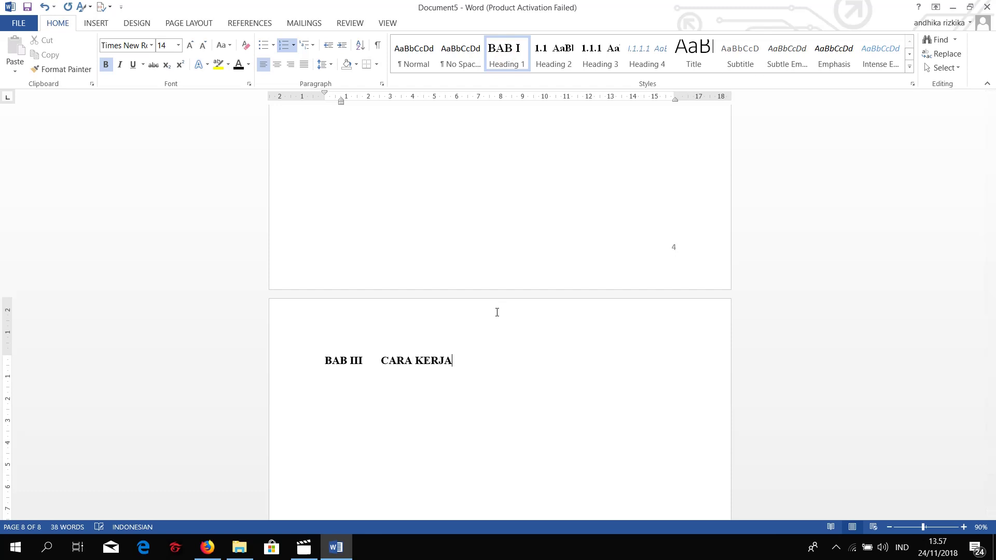
pyautogui.press('Return')
pyautogui.scroll(-4, 501, 435)
pyautogui.scroll(2, 397, 263)
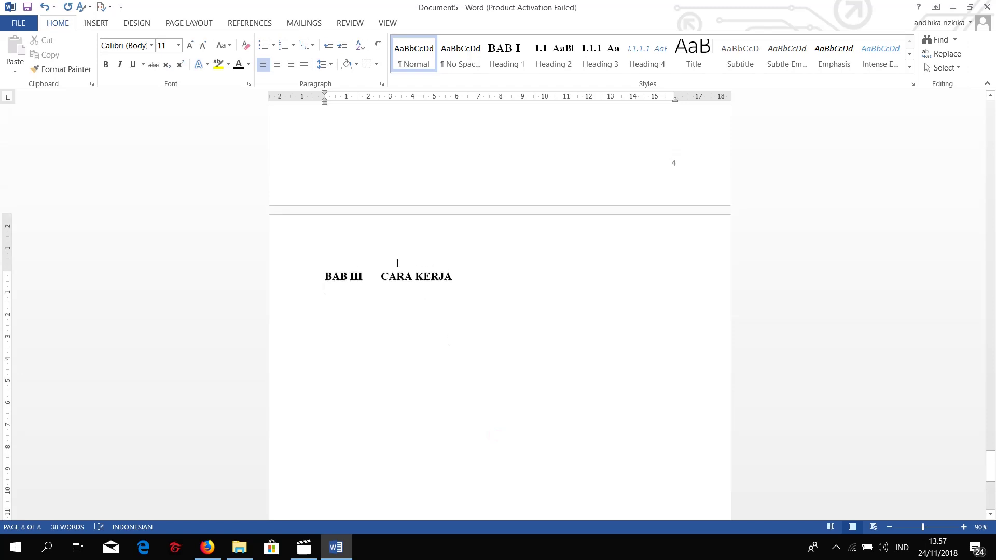
# Center the BAB III / CARA KERJA heading and give it 1.5 line spacing
pyautogui.click(372, 273)
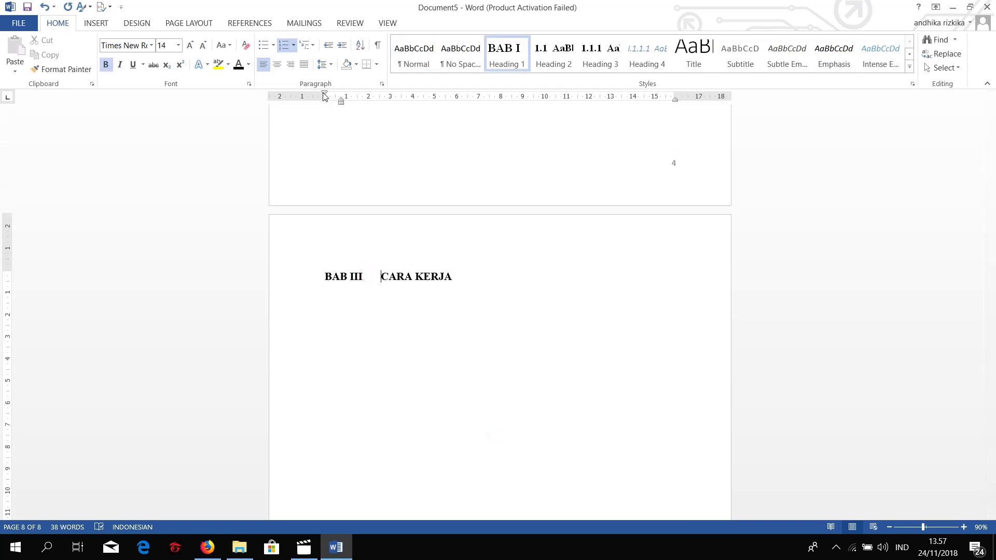
pyautogui.moveTo(324, 97); pyautogui.dragTo(325, 107)
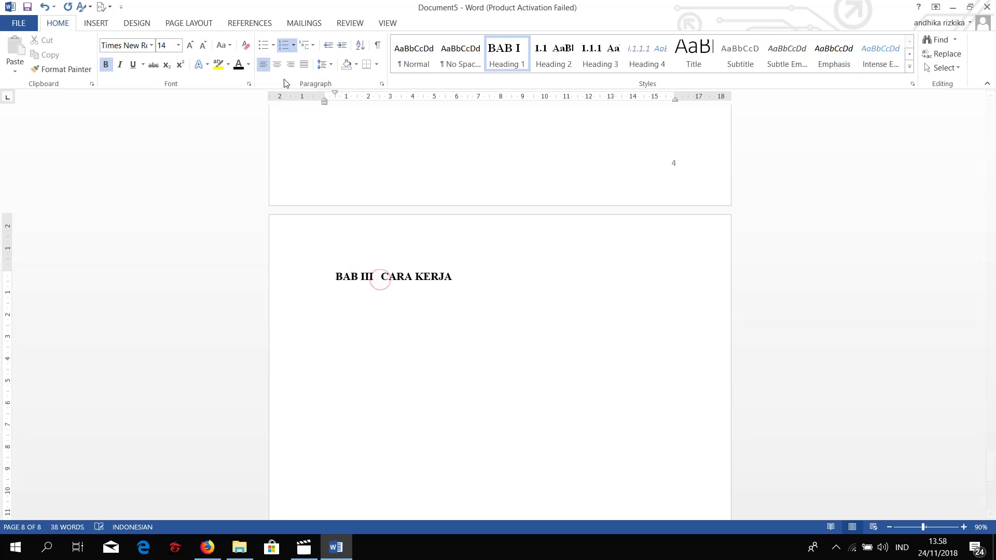
pyautogui.click(279, 64)
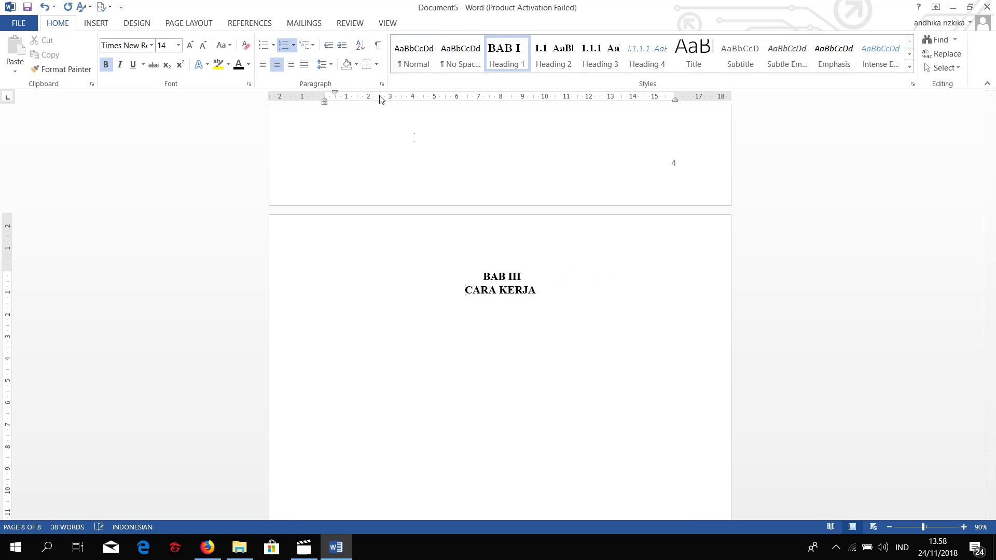
pyautogui.click(334, 65)
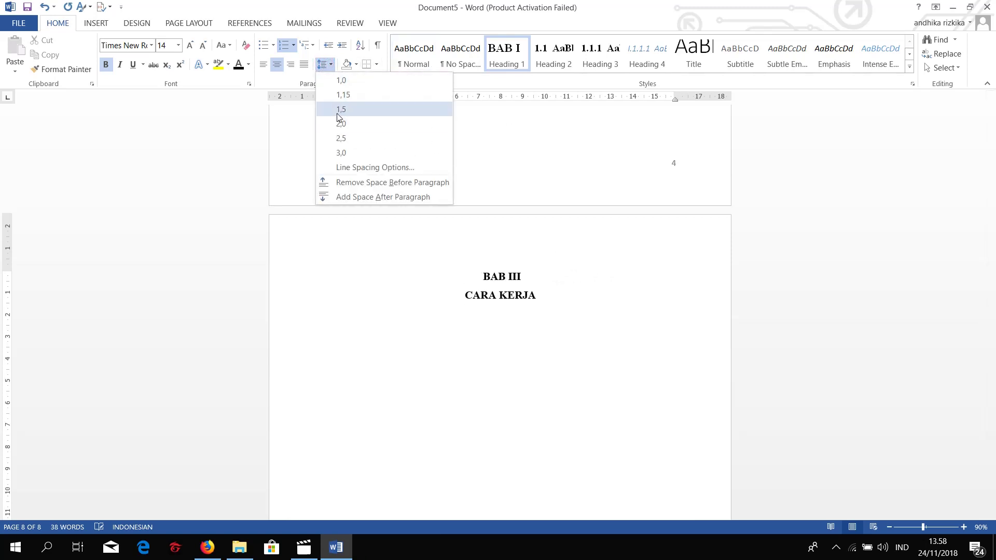
pyautogui.click(336, 111)
pyautogui.click(594, 413)
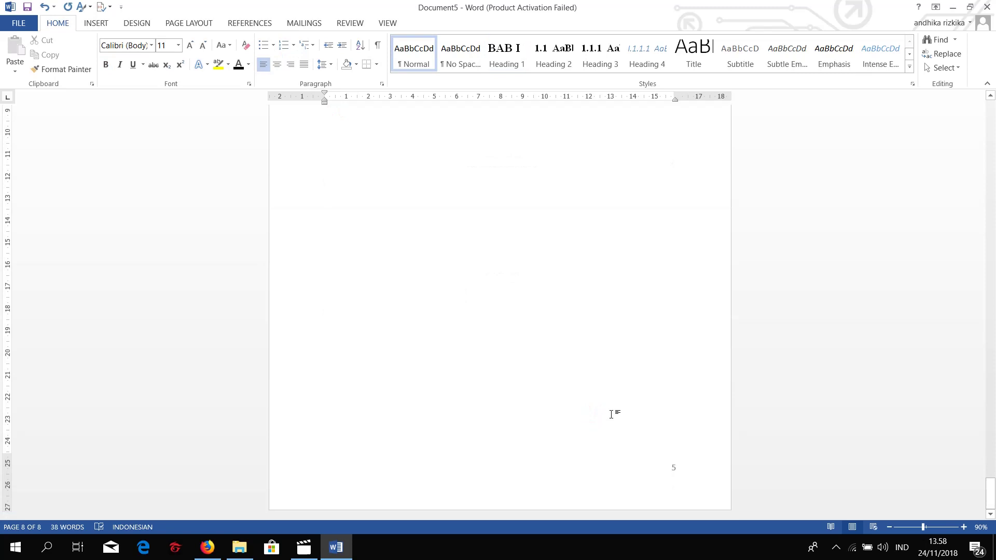
# Scroll back to the DAFTAR ISI page and place the cursor on the empty line beneath the heading
pyautogui.scroll(3, 662, 477)
pyautogui.scroll(3, 659, 472)
pyautogui.scroll(3, 634, 444)
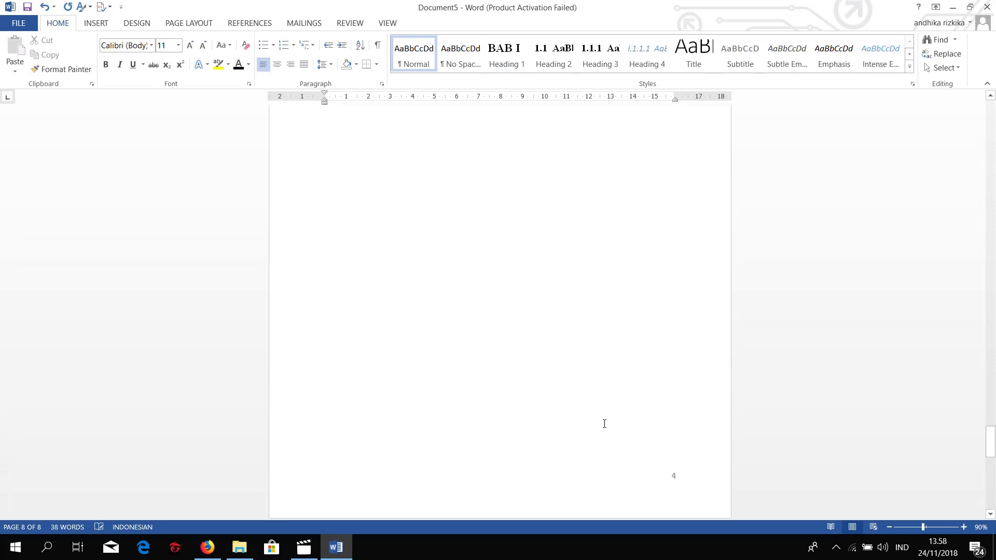
pyautogui.scroll(3, 603, 423)
pyautogui.scroll(3, 603, 423)
pyautogui.scroll(3, 603, 423)
pyautogui.scroll(3, 603, 423)
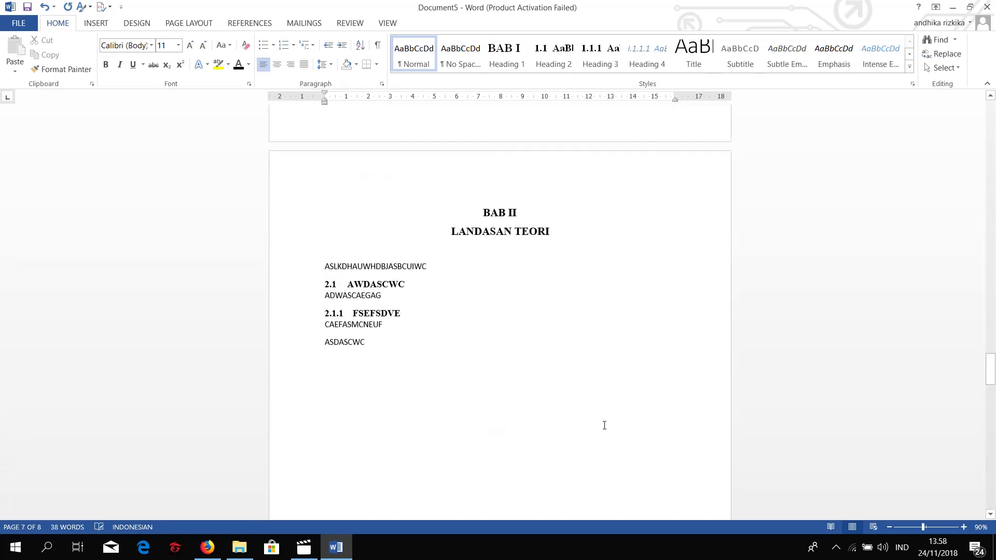
pyautogui.scroll(3, 604, 426)
pyautogui.scroll(3, 604, 426)
pyautogui.scroll(3, 605, 425)
pyautogui.scroll(3, 604, 426)
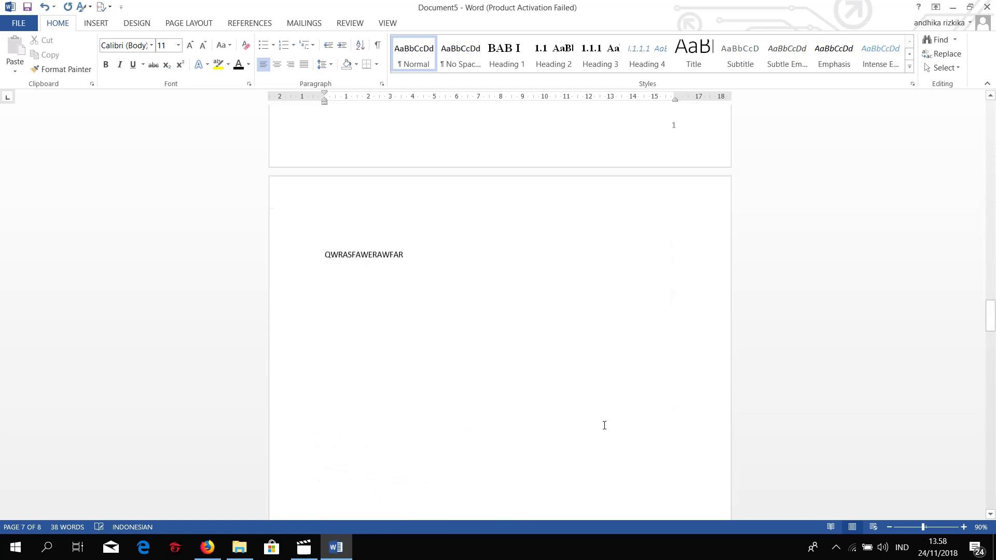
pyautogui.scroll(3, 604, 426)
pyautogui.scroll(-5, 604, 427)
pyautogui.scroll(4, 604, 427)
pyautogui.scroll(2, 604, 427)
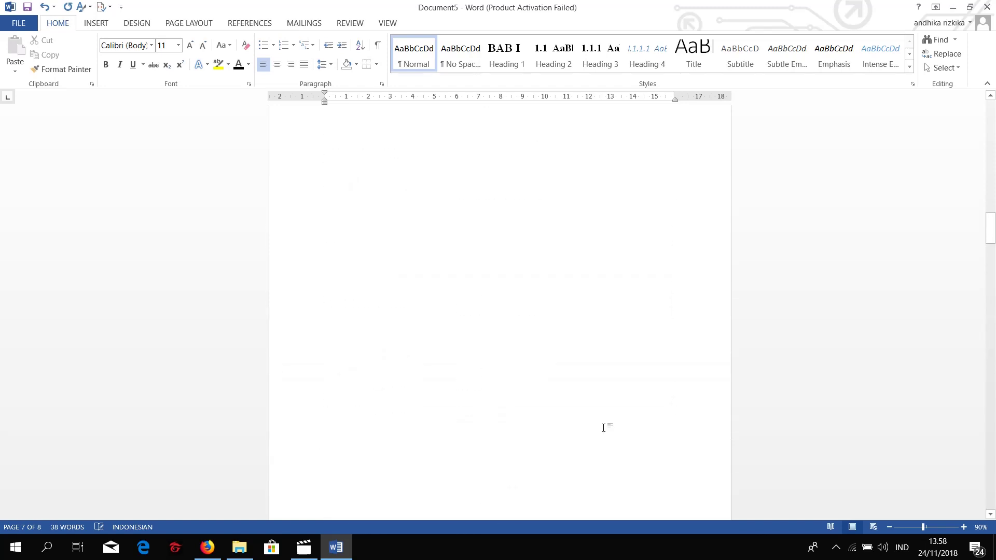
pyautogui.scroll(2, 603, 428)
pyautogui.click(409, 245)
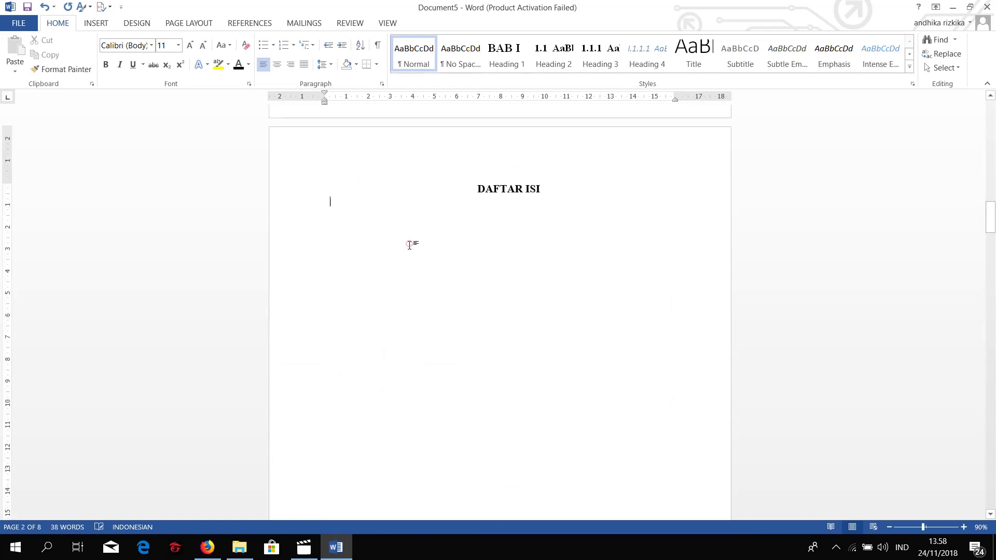
# Locate the References tools and bring up the Table of Contents gallery
pyautogui.click(96, 24)
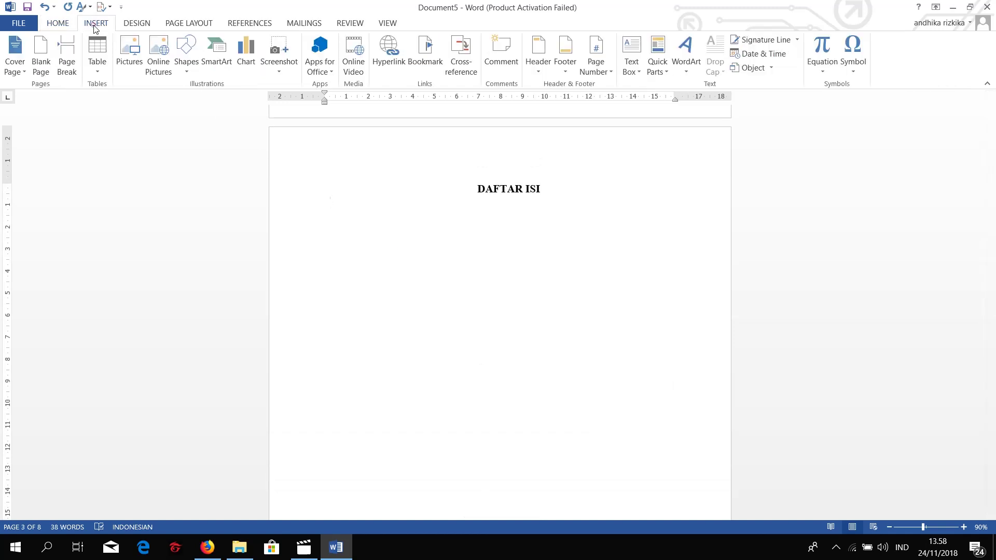
pyautogui.click(188, 23)
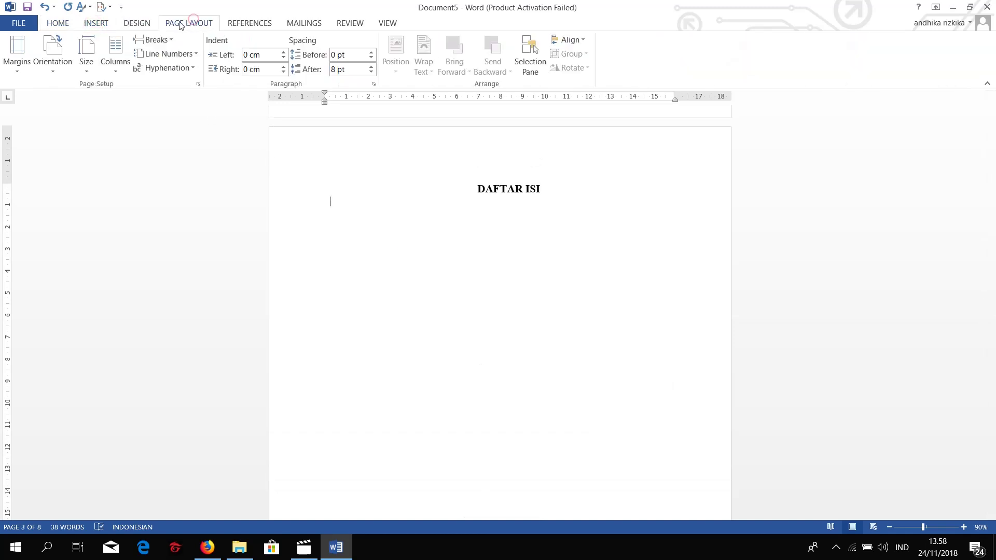
pyautogui.click(145, 23)
pyautogui.click(231, 24)
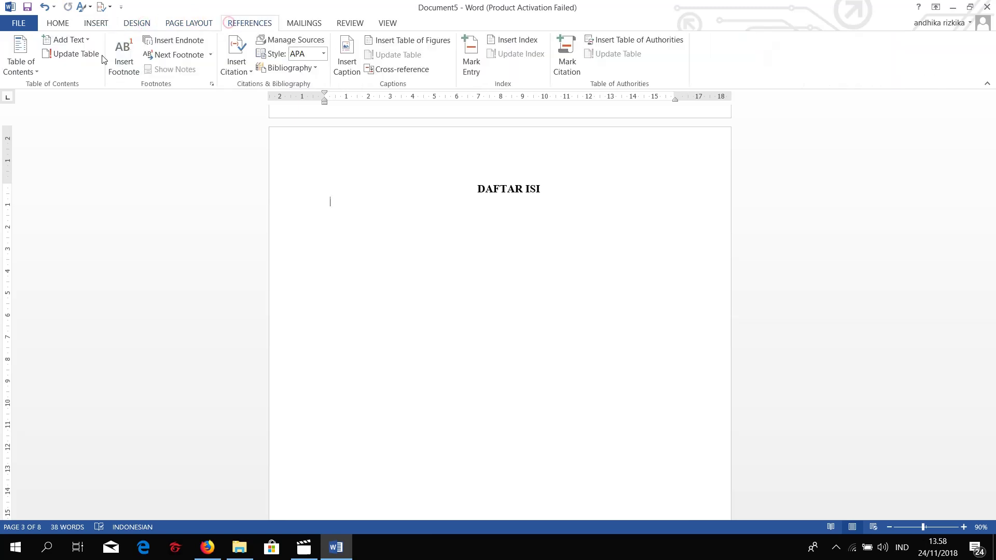
pyautogui.click(24, 70)
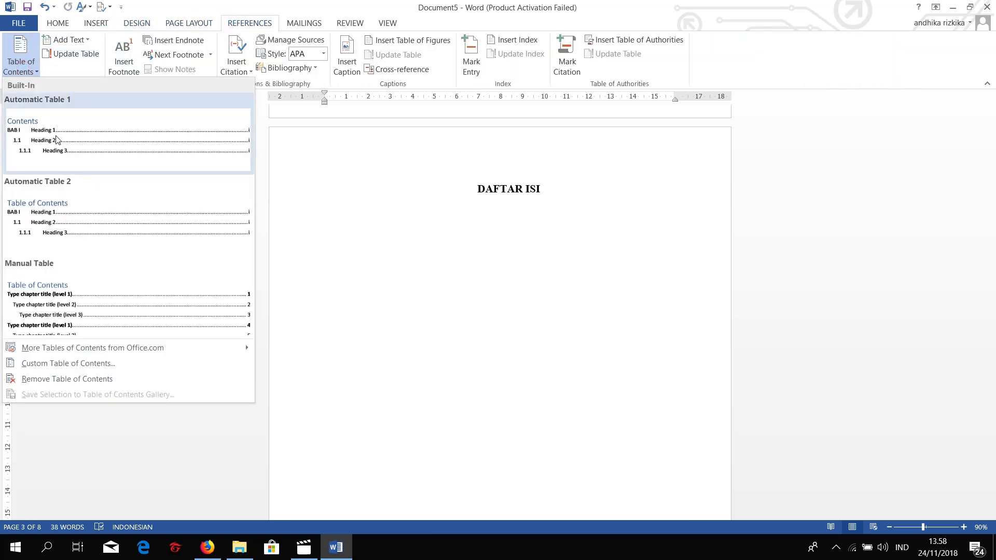
# Insert Automatic Table 1 as the table of contents under DAFTAR ISI
pyautogui.click(91, 149)
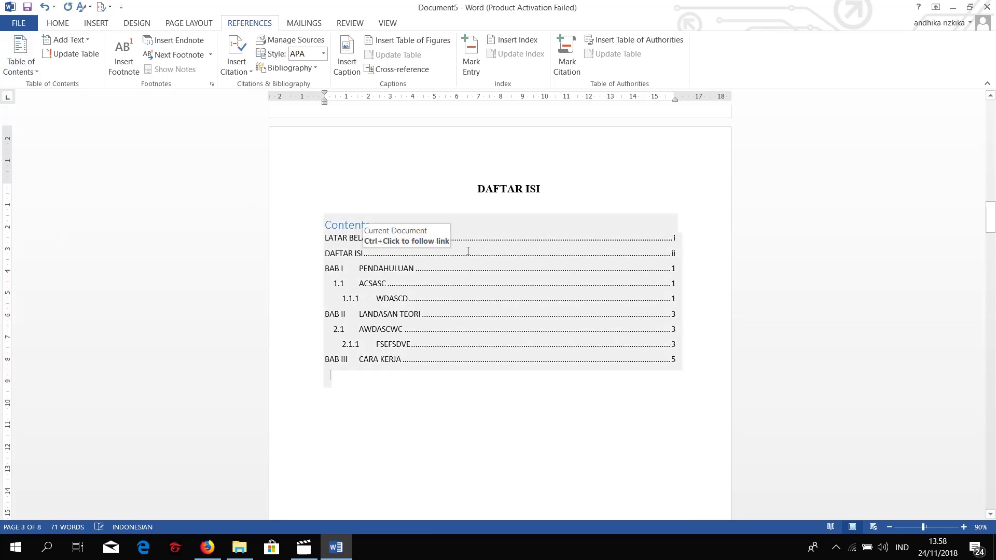
pyautogui.scroll(-4, 535, 270)
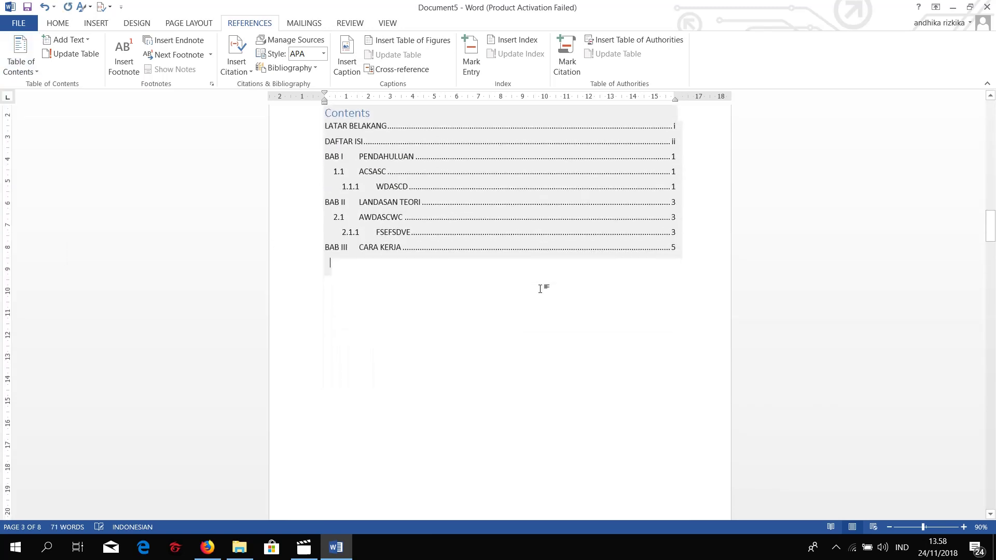
pyautogui.scroll(3, 540, 286)
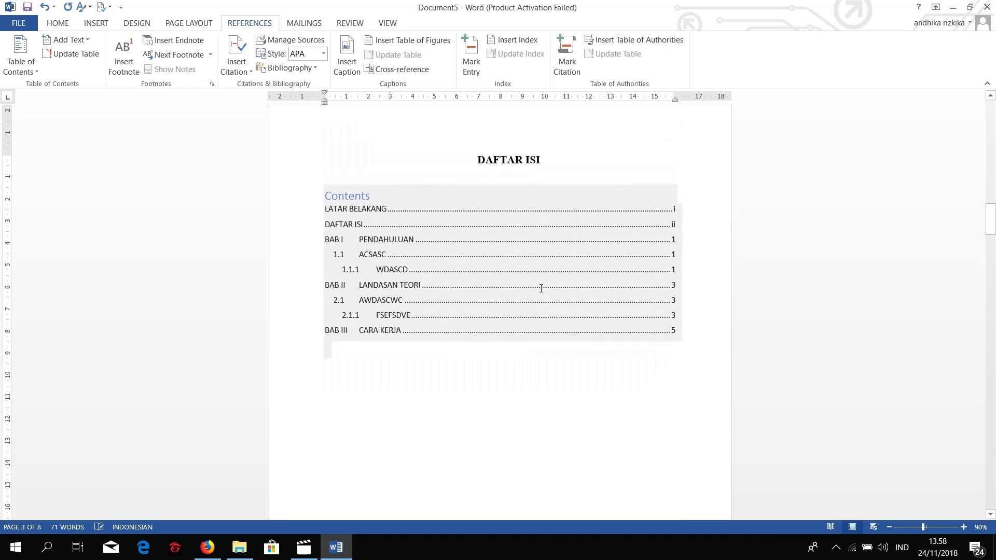
# Delete the table's 'Contents' title, leaving only DAFTAR ISI as the heading
pyautogui.click(378, 197)
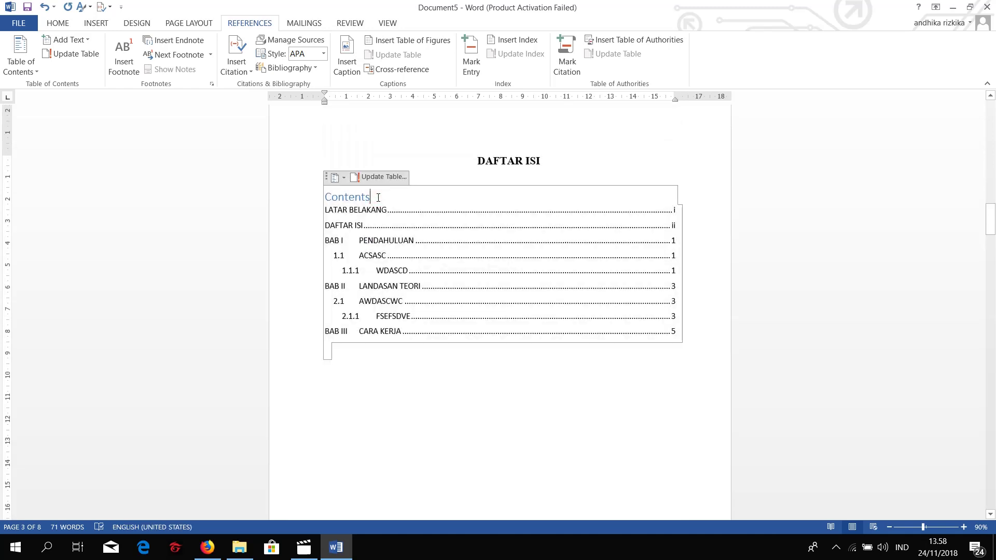
pyautogui.doubleClick(328, 213)
pyautogui.click(369, 229)
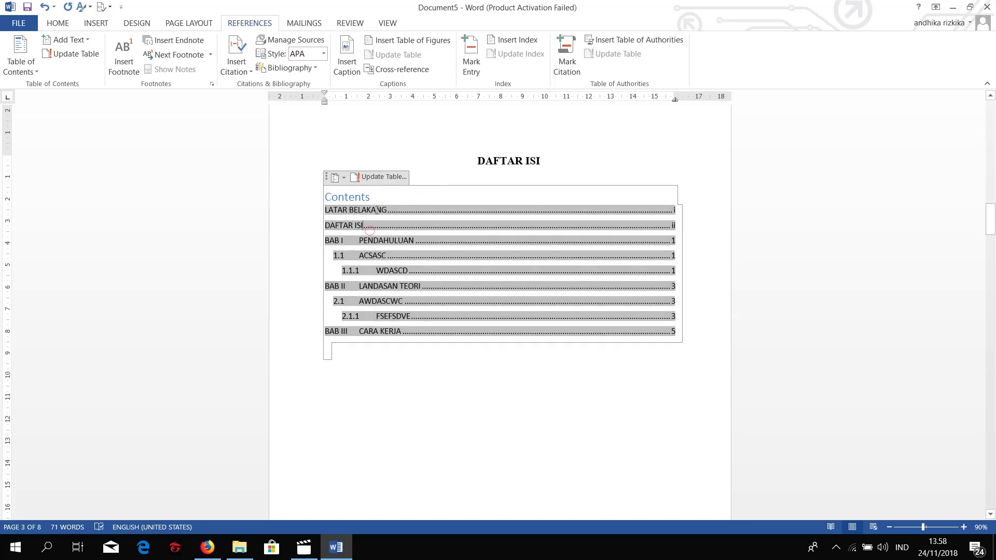
pyautogui.moveTo(325, 201); pyautogui.dragTo(322, 200)
pyautogui.press('Delete')
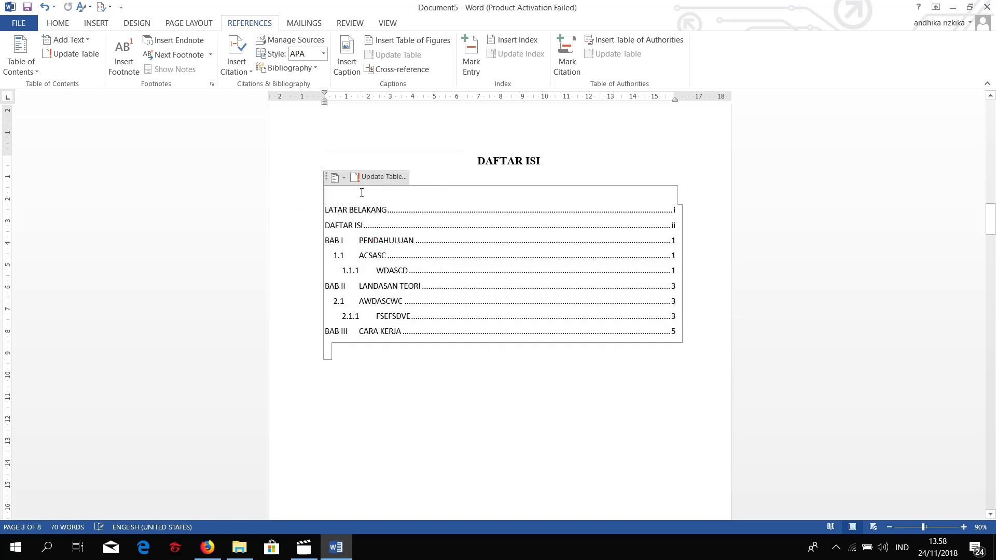
pyautogui.click(434, 156)
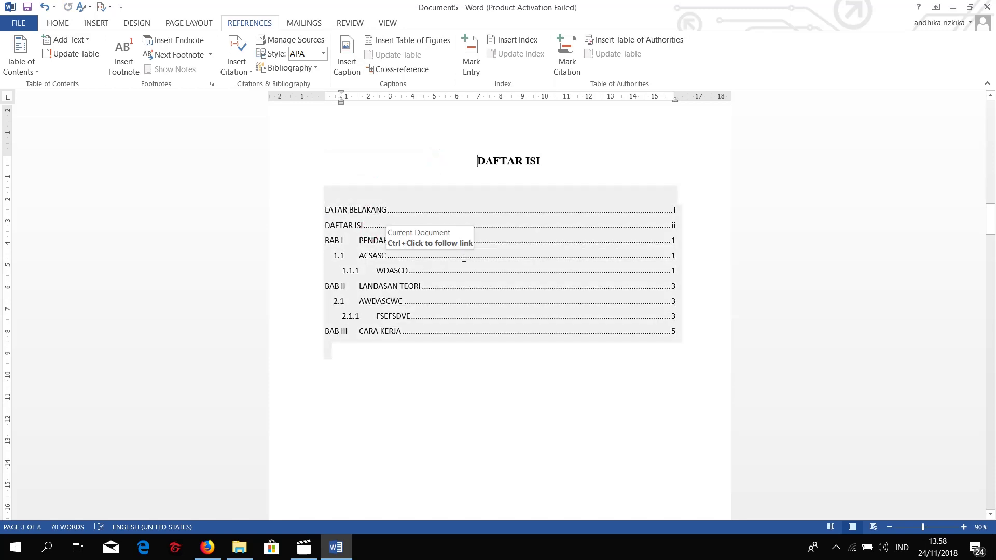
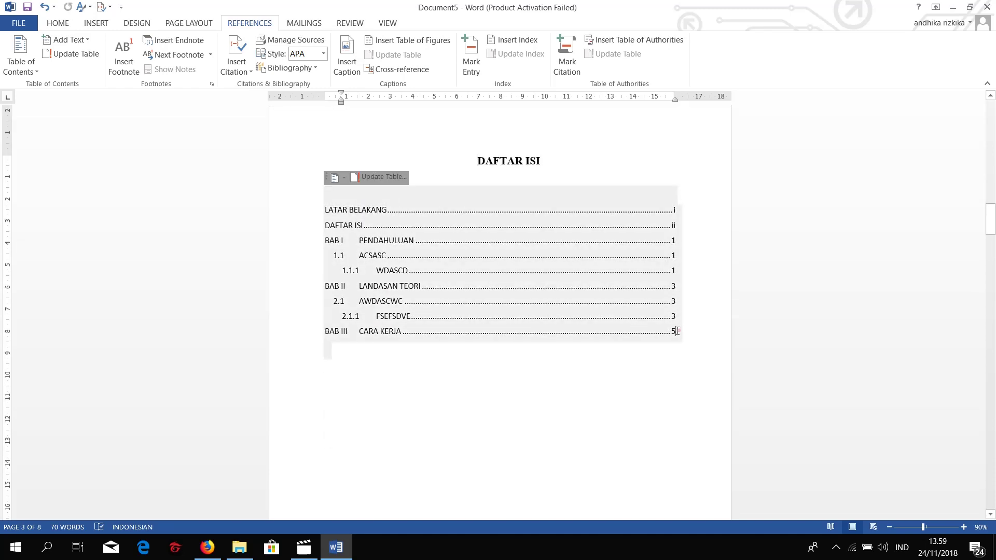
# Give the DAFTAR ISI entries Times New Roman, 12 pt, and 1.5 line spacing
pyautogui.moveTo(682, 329); pyautogui.dragTo(373, 203)
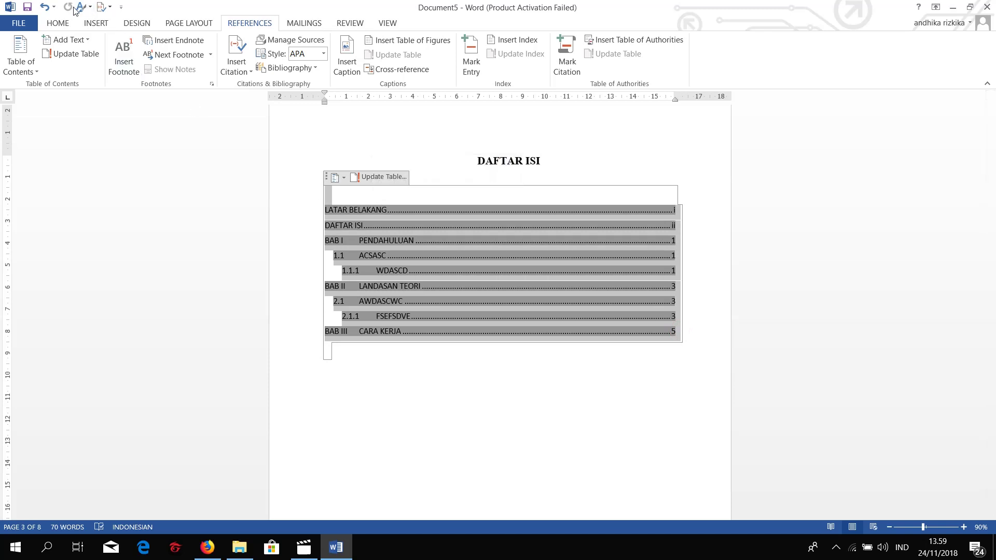
pyautogui.click(59, 23)
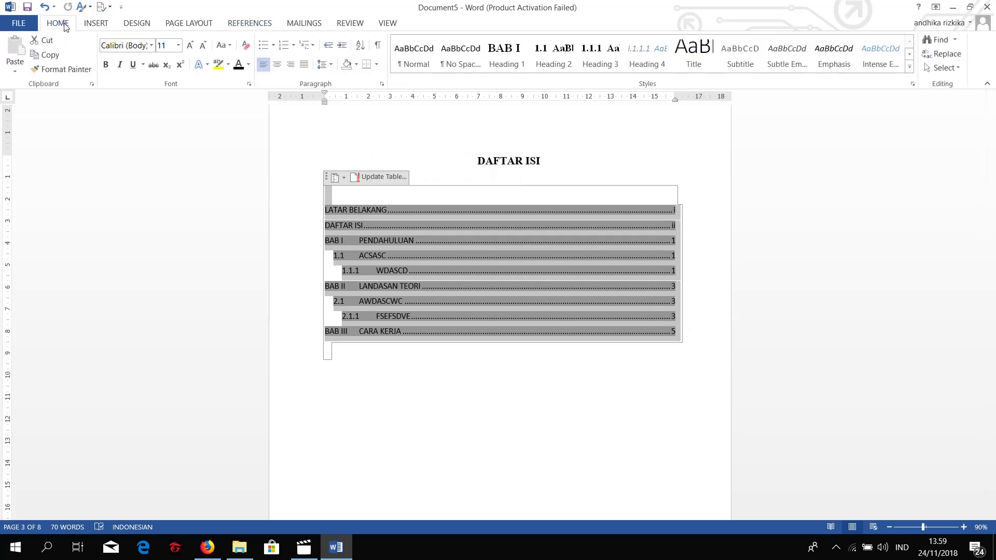
pyautogui.click(123, 45)
pyautogui.write('Times New Ro')
pyautogui.click(167, 45)
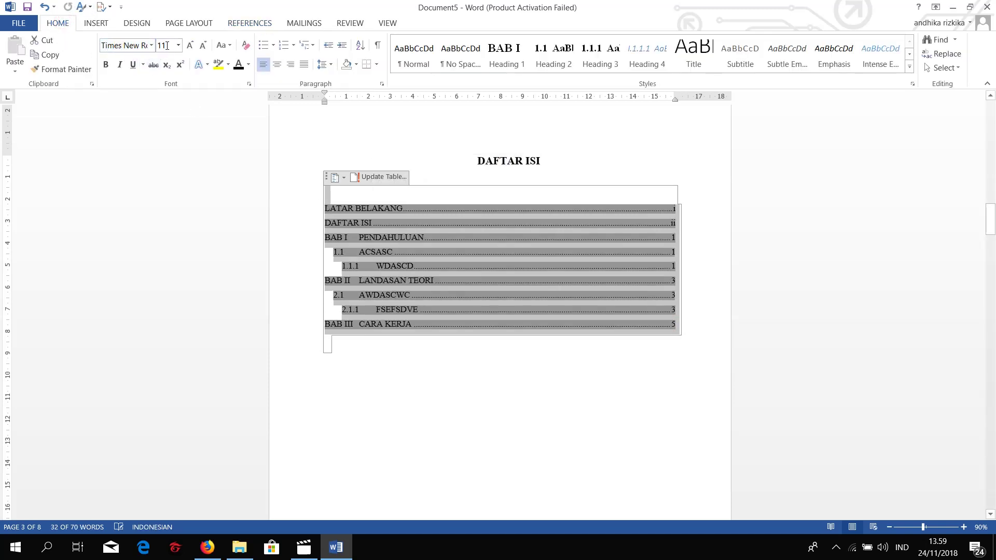
pyautogui.click(178, 46)
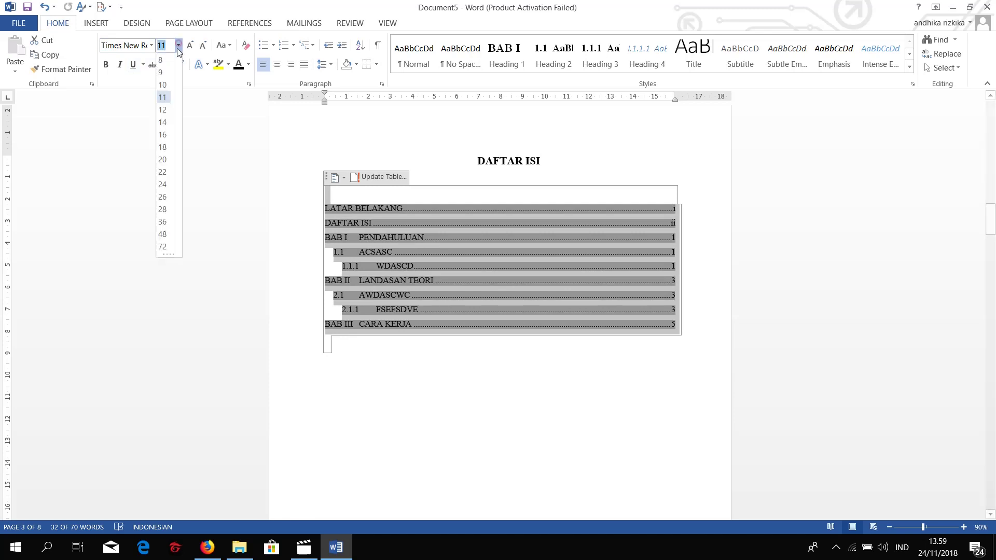
pyautogui.click(164, 110)
pyautogui.click(325, 64)
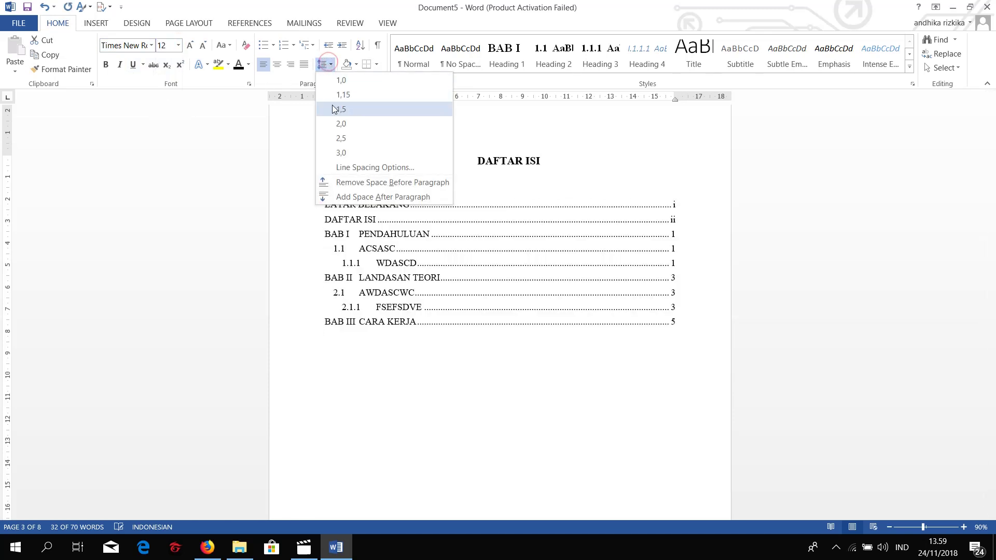
pyautogui.click(338, 109)
pyautogui.click(442, 206)
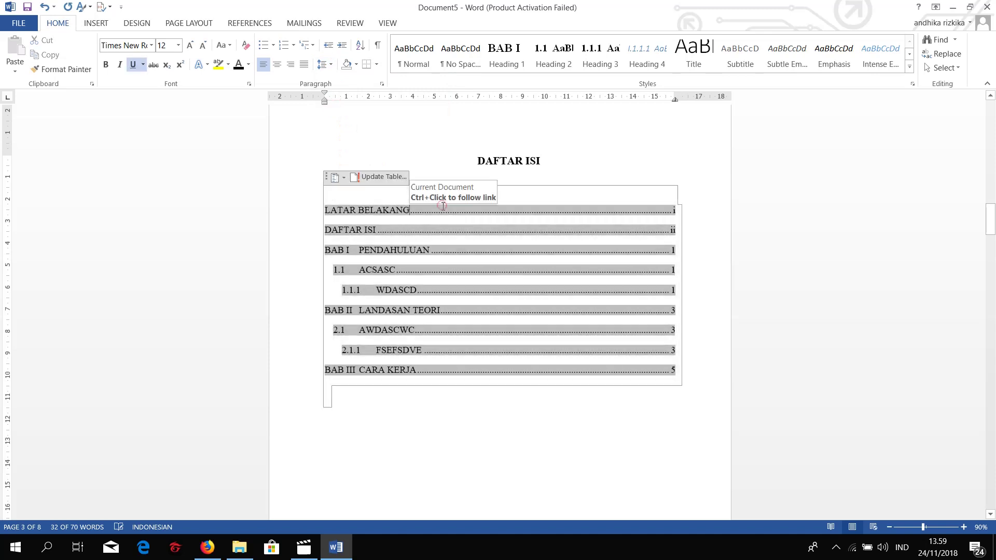
pyautogui.click(436, 425)
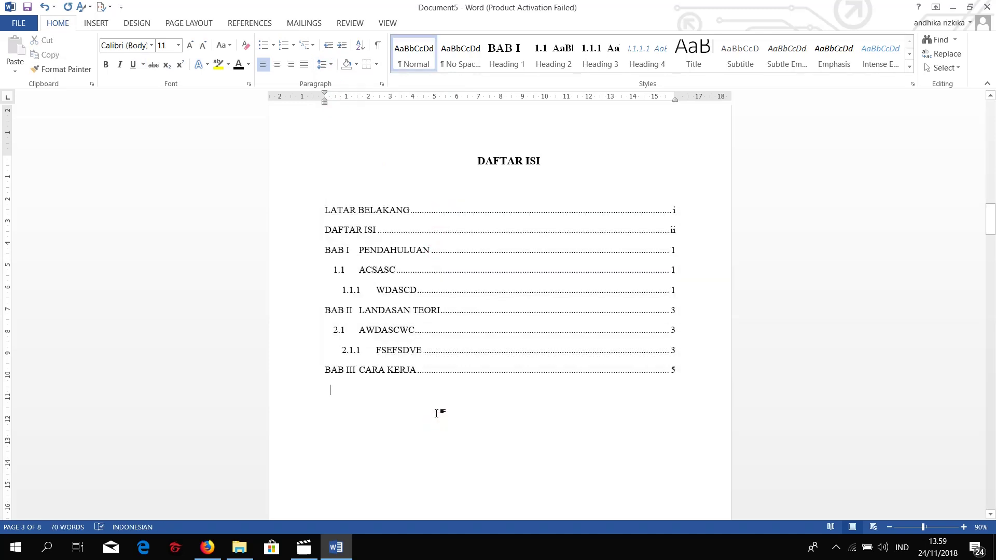
pyautogui.scroll(2, 427, 356)
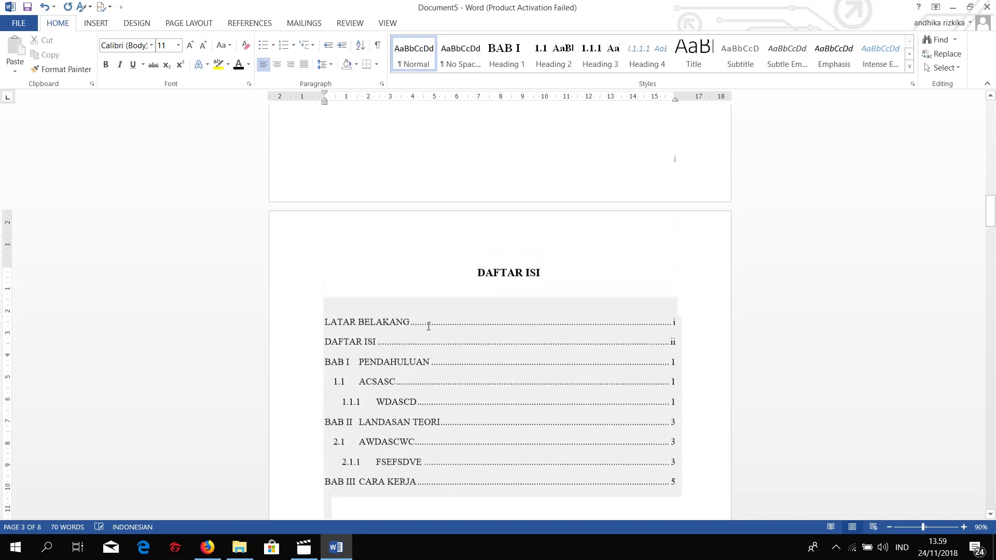
pyautogui.scroll(4, 551, 387)
pyautogui.scroll(6, 552, 387)
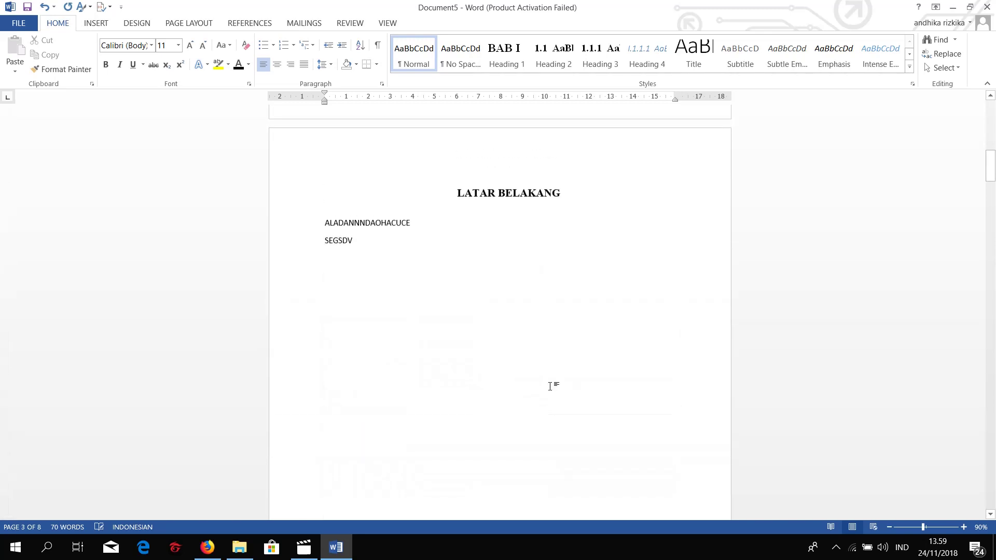
pyautogui.scroll(3, 551, 386)
pyautogui.scroll(2, 551, 387)
pyautogui.scroll(5, 551, 386)
pyautogui.scroll(1, 551, 386)
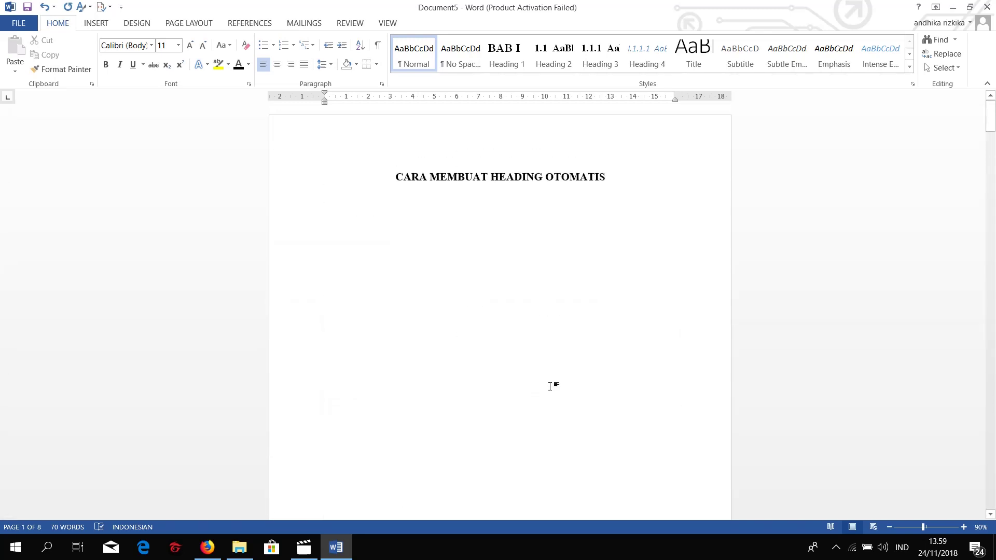
pyautogui.scroll(-5, 551, 386)
pyautogui.scroll(-5, 551, 386)
pyautogui.scroll(-5, 551, 386)
pyautogui.scroll(-6, 551, 386)
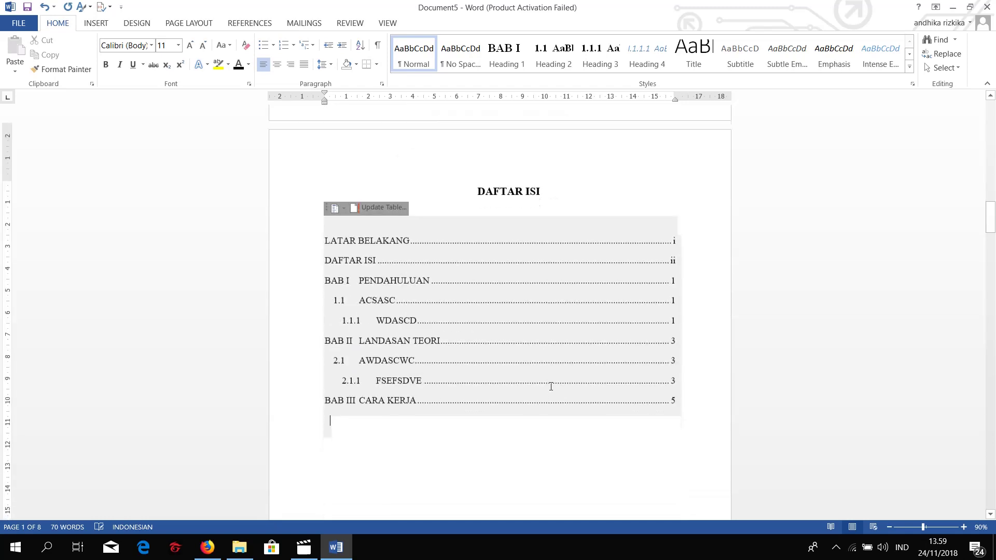
pyautogui.scroll(-1, 551, 386)
pyautogui.scroll(3, 551, 386)
pyautogui.scroll(1, 551, 387)
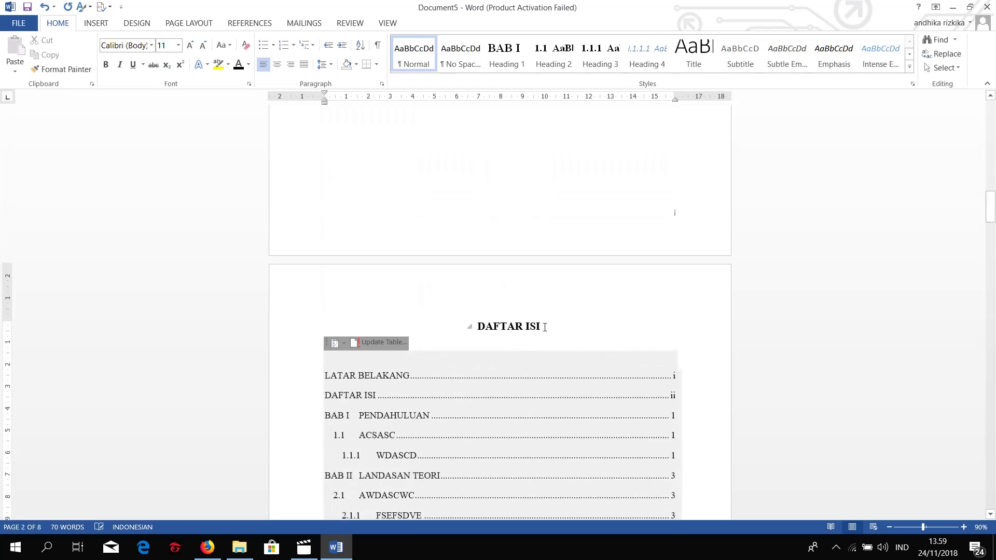
pyautogui.click(545, 327)
pyautogui.scroll(-4, 548, 322)
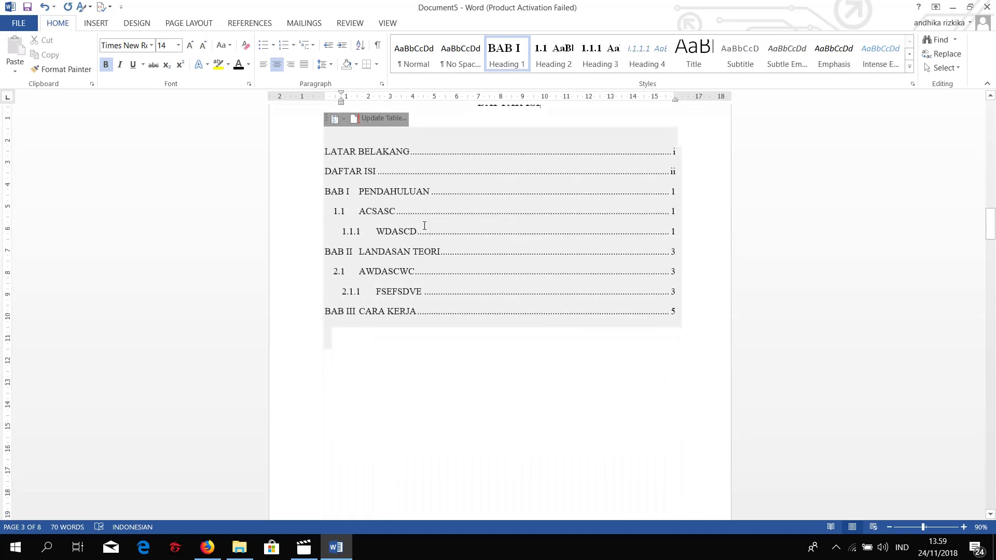
pyautogui.scroll(2, 441, 213)
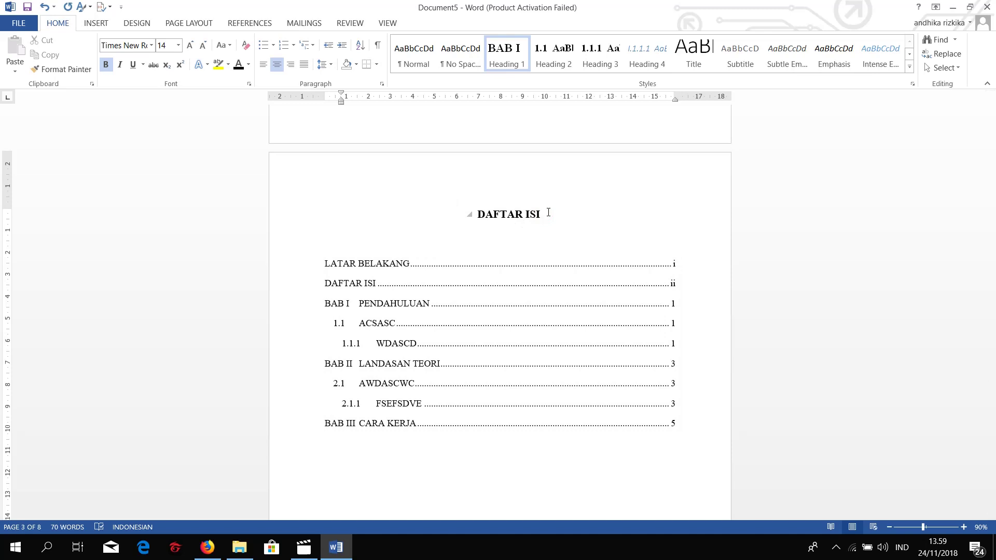
pyautogui.write('1')
# Update the entire table of contents from the current headings
pyautogui.click(416, 327)
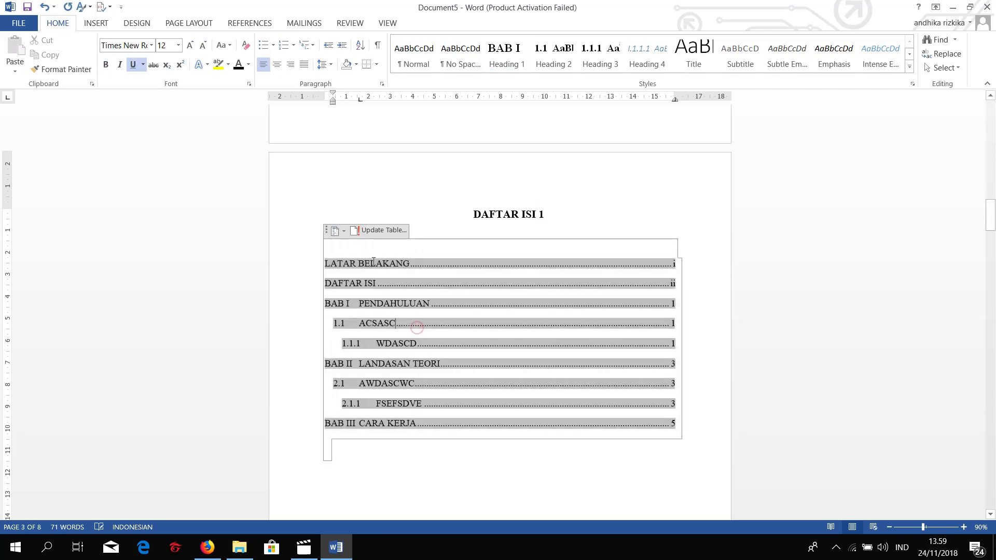
pyautogui.click(372, 231)
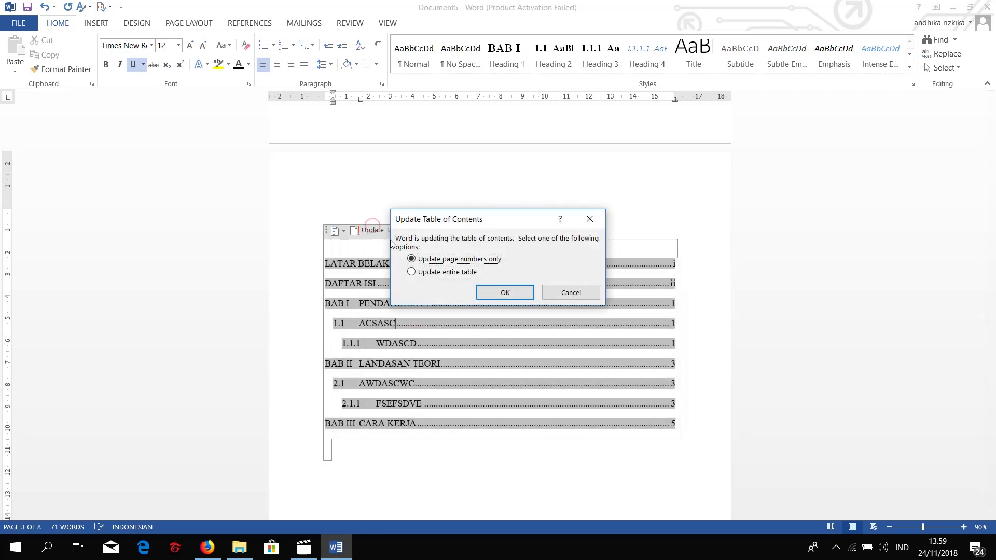
pyautogui.click(425, 274)
pyautogui.click(499, 293)
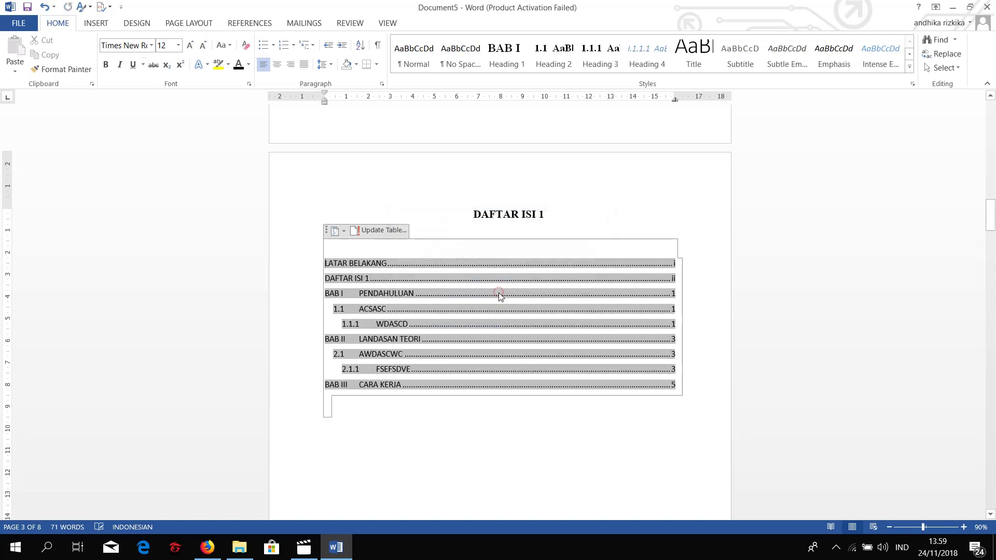
# Delete the stray '1' from the DAFTAR ISI heading and update the entire table again
pyautogui.click(543, 215)
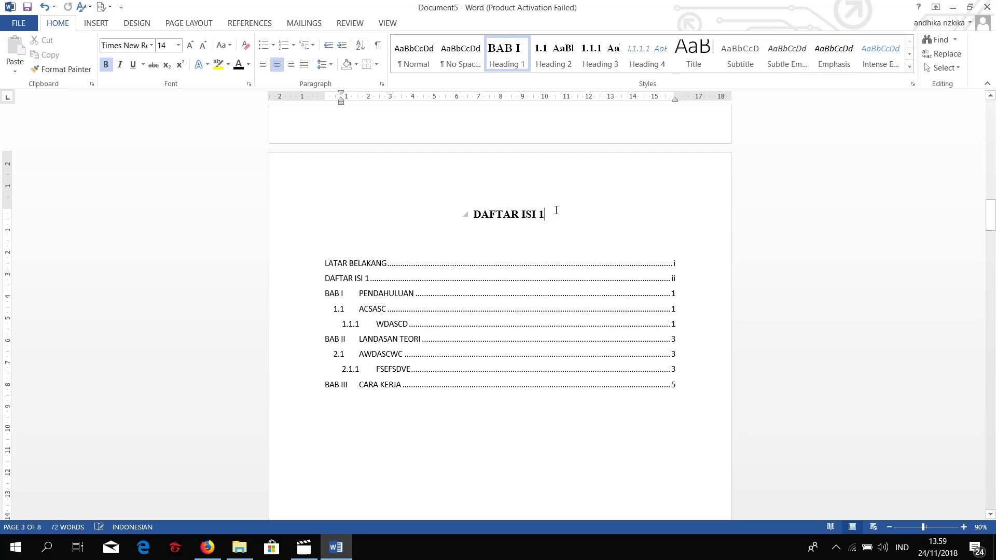
pyautogui.press('BackSpace')
pyautogui.press('BackSpace')
pyautogui.click(535, 289)
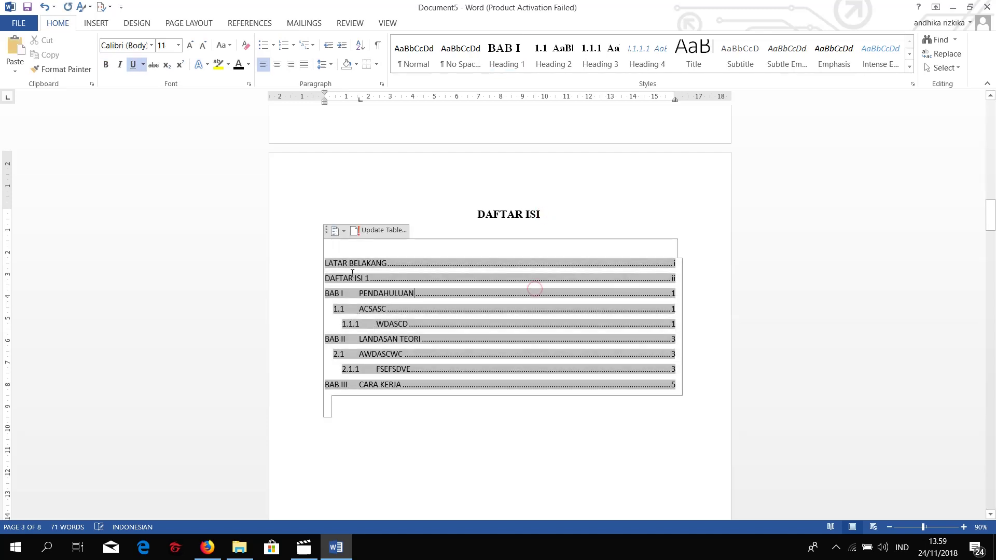
pyautogui.click(376, 231)
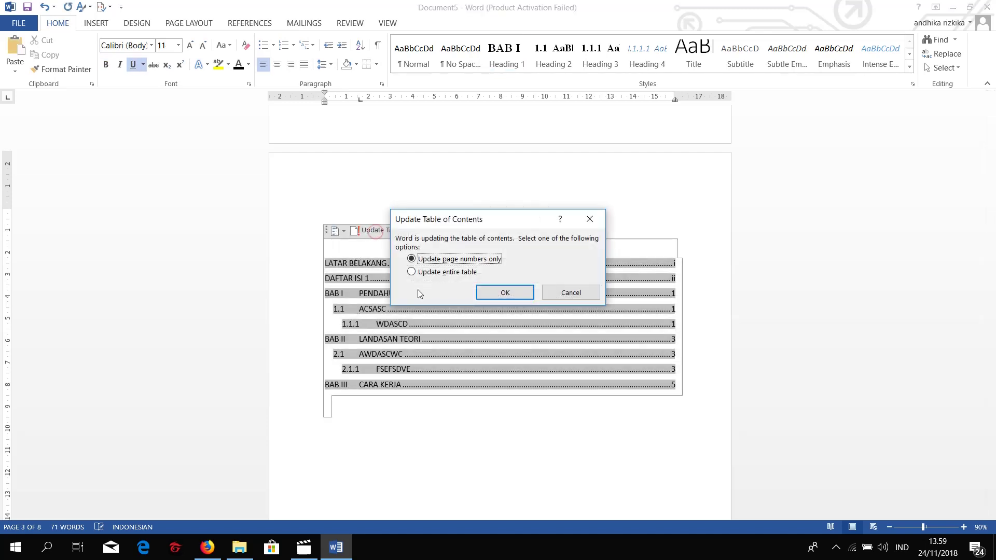
pyautogui.click(461, 270)
pyautogui.click(505, 292)
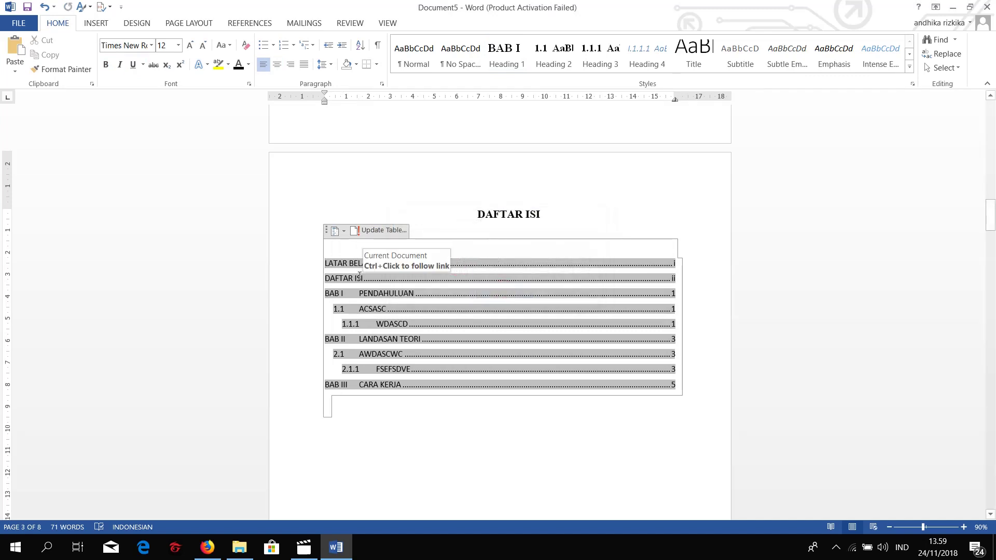
# Reapply Times New Roman, 12 pt, and 1.5 line spacing to the rebuilt TOC entries
pyautogui.moveTo(322, 263); pyautogui.dragTo(672, 404)
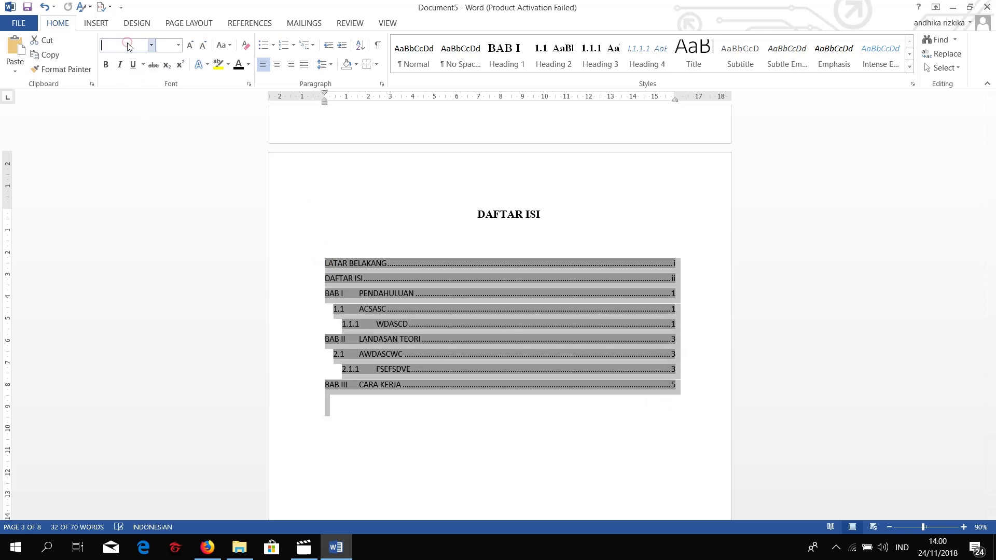
pyautogui.write('Times New Roman')
pyautogui.press('Return')
pyautogui.click(159, 46)
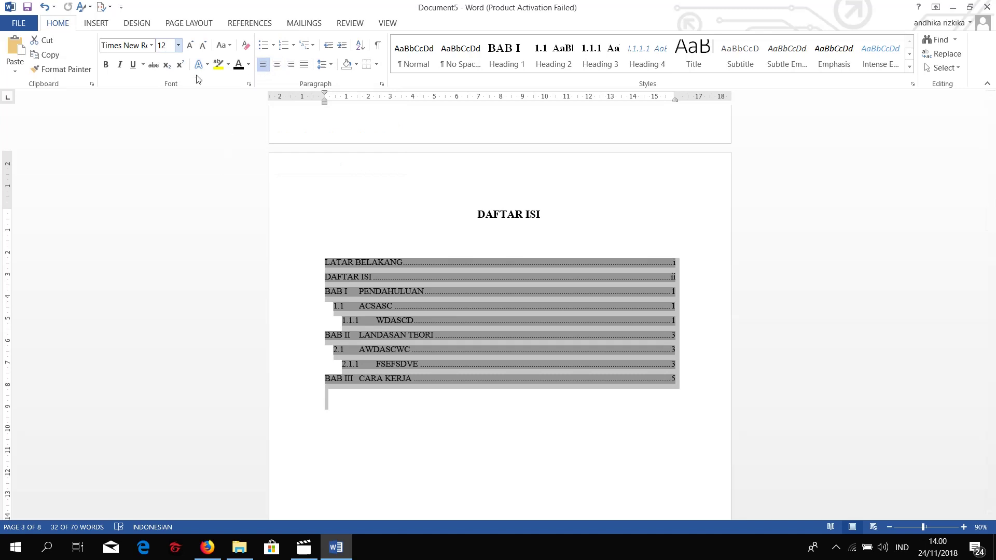
pyautogui.click(324, 64)
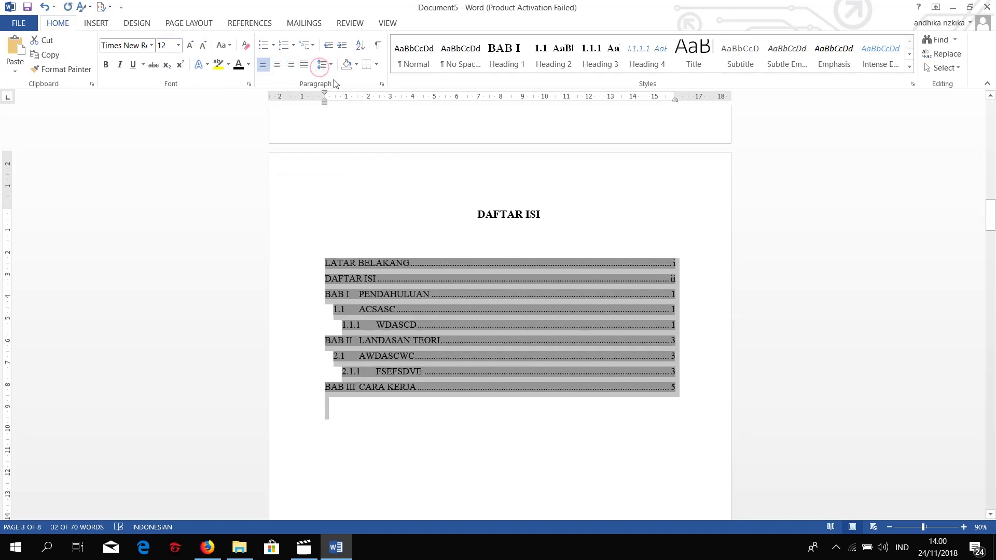
pyautogui.click(329, 64)
pyautogui.click(354, 106)
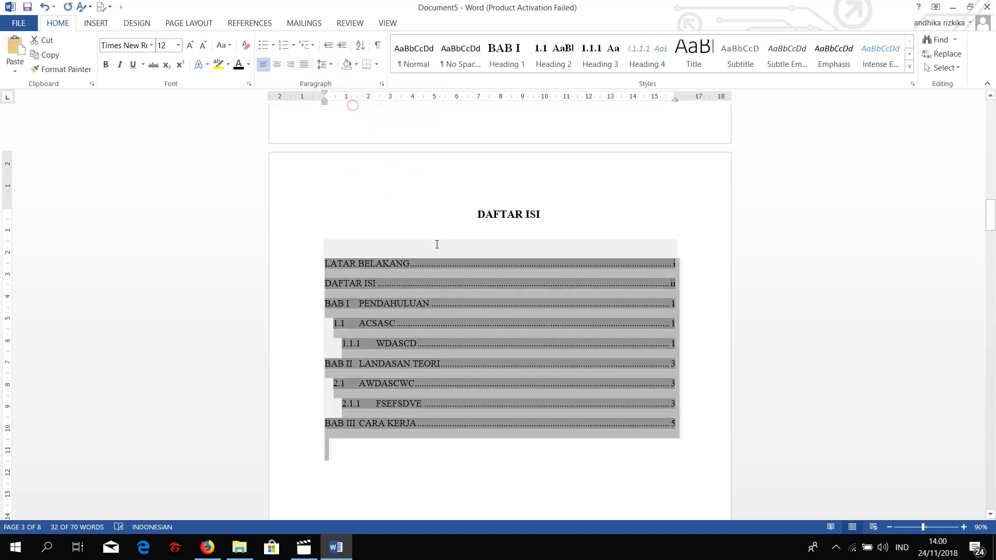
pyautogui.click(470, 477)
# Follow the BAB II LANDASAN TEORI table-of-contents link to its chapter
pyautogui.scroll(-2, 488, 285)
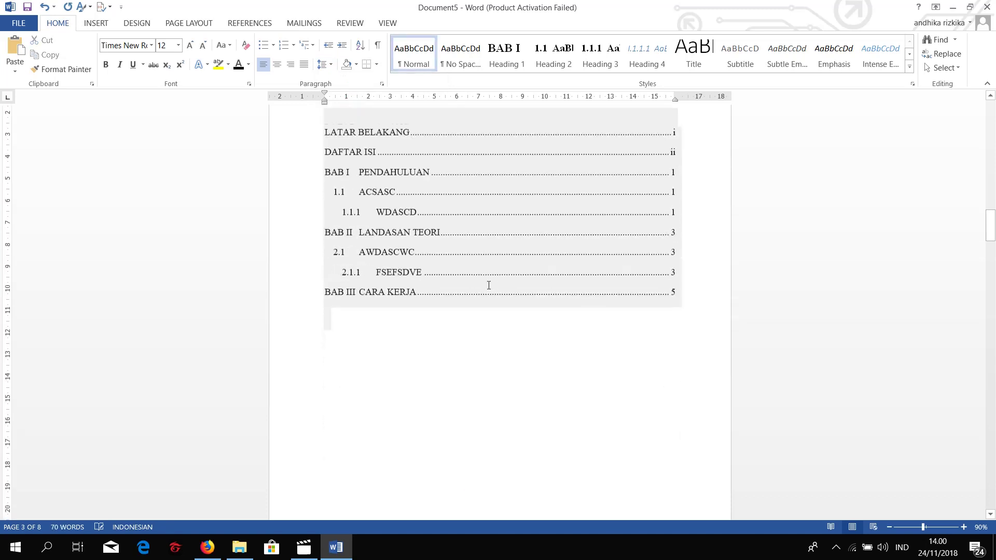
pyautogui.scroll(1, 488, 284)
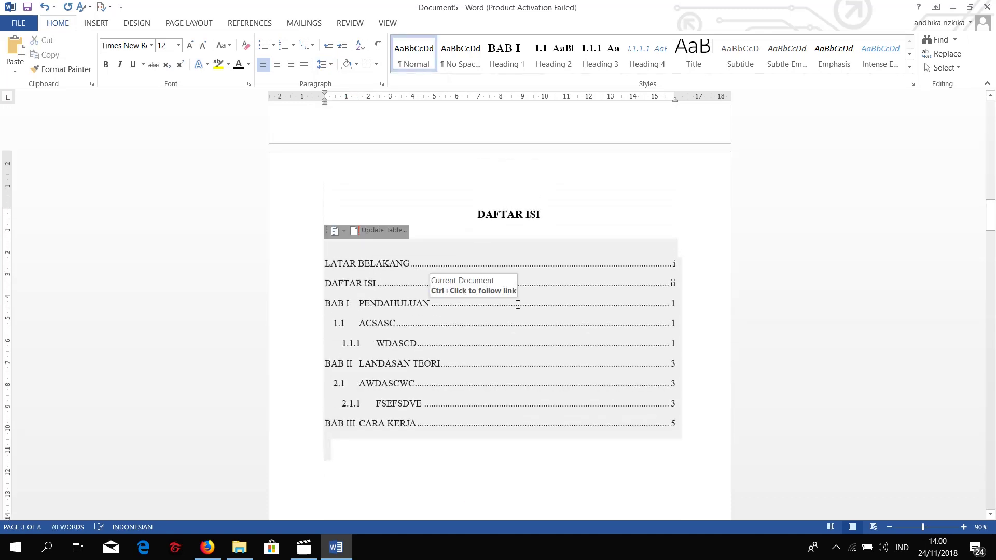
pyautogui.scroll(-3, 539, 336)
pyautogui.scroll(-2, 540, 336)
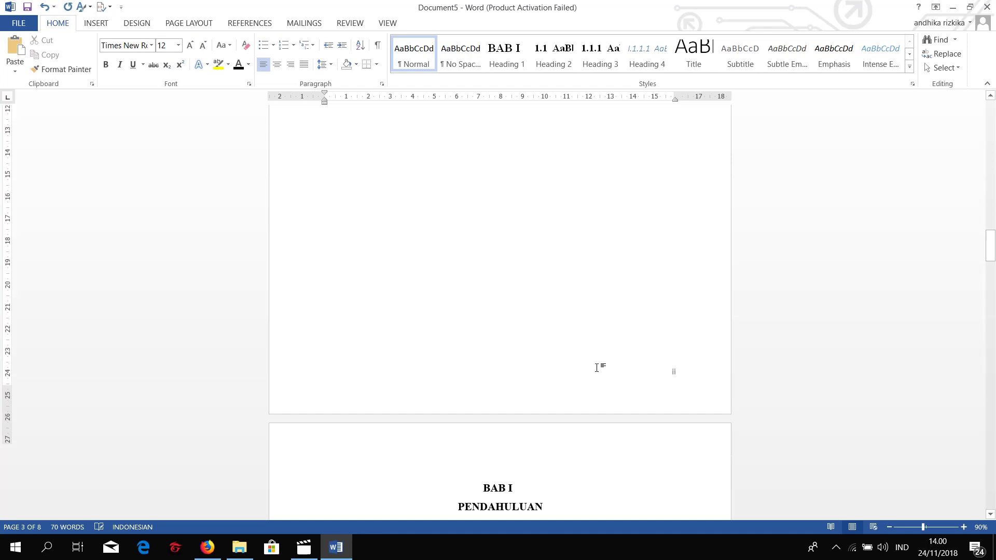
pyautogui.scroll(4, 598, 368)
pyautogui.scroll(-2, 597, 368)
pyautogui.scroll(-4, 598, 368)
pyautogui.scroll(-3, 597, 369)
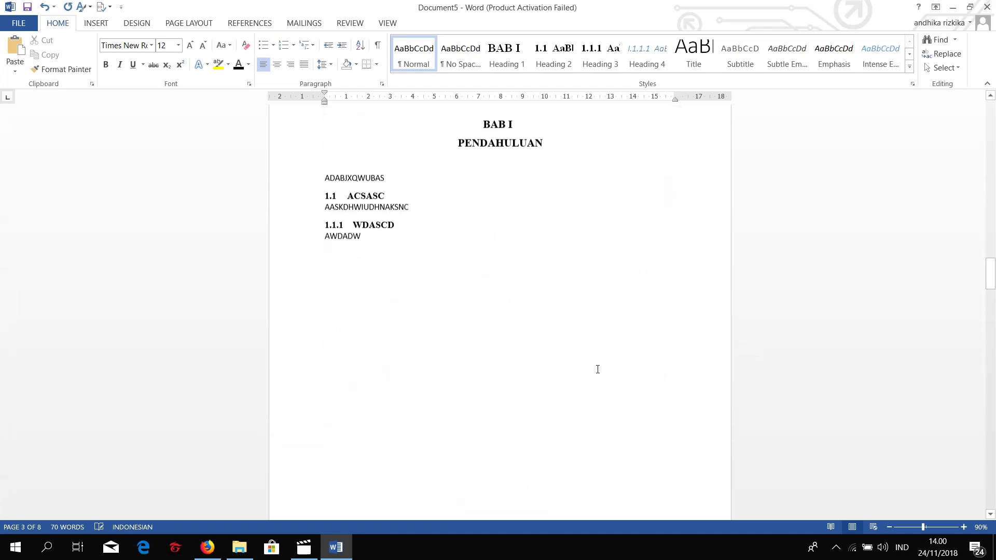
pyautogui.scroll(-4, 598, 369)
pyautogui.scroll(-1, 598, 369)
pyautogui.scroll(-5, 598, 369)
pyautogui.scroll(4, 598, 368)
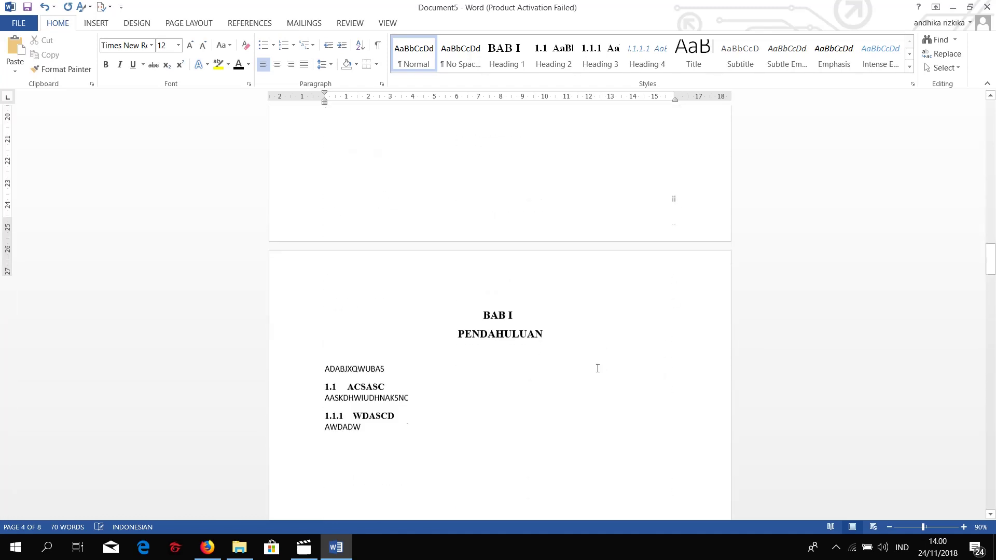
pyautogui.scroll(3, 597, 368)
pyautogui.scroll(5, 597, 368)
pyautogui.click(565, 224)
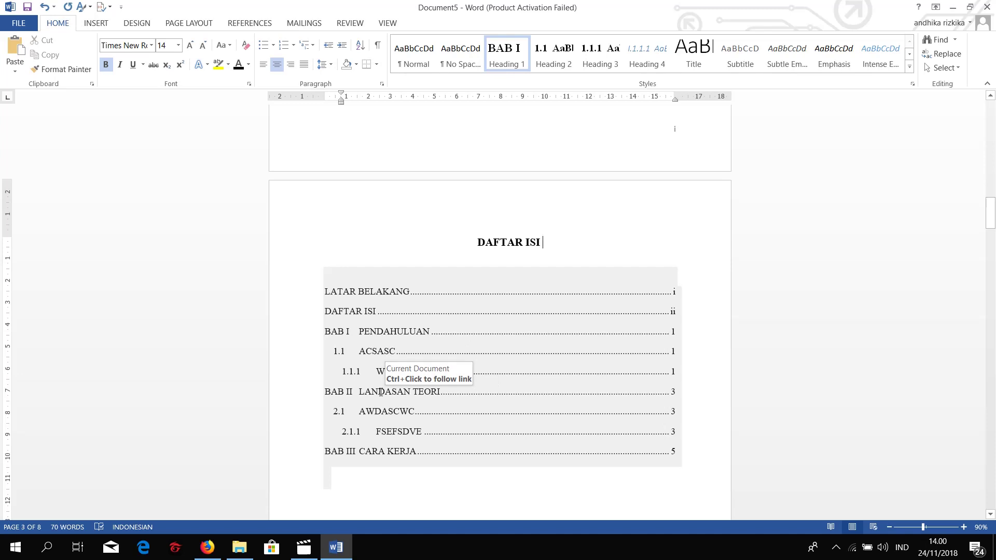
pyautogui.keyDown('ctrl'); pyautogui.click(380, 396); pyautogui.keyUp('ctrl')
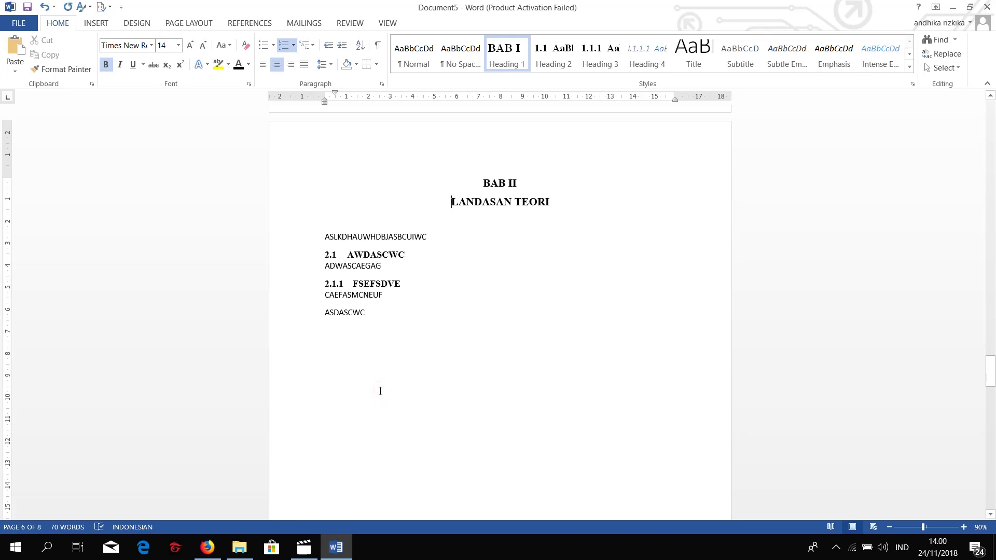
# Scroll back up to the CARA MEMBUAT HEADING OTOMATIS title page
pyautogui.scroll(-2, 510, 235)
pyautogui.scroll(3, 510, 235)
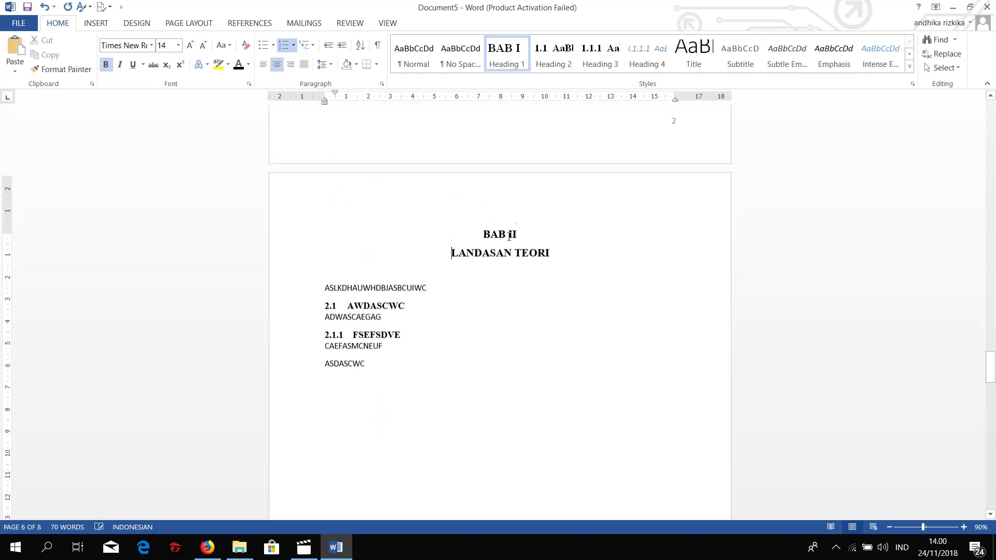
pyautogui.scroll(4, 510, 235)
pyautogui.scroll(3, 510, 235)
pyautogui.scroll(4, 509, 235)
pyautogui.scroll(4, 509, 236)
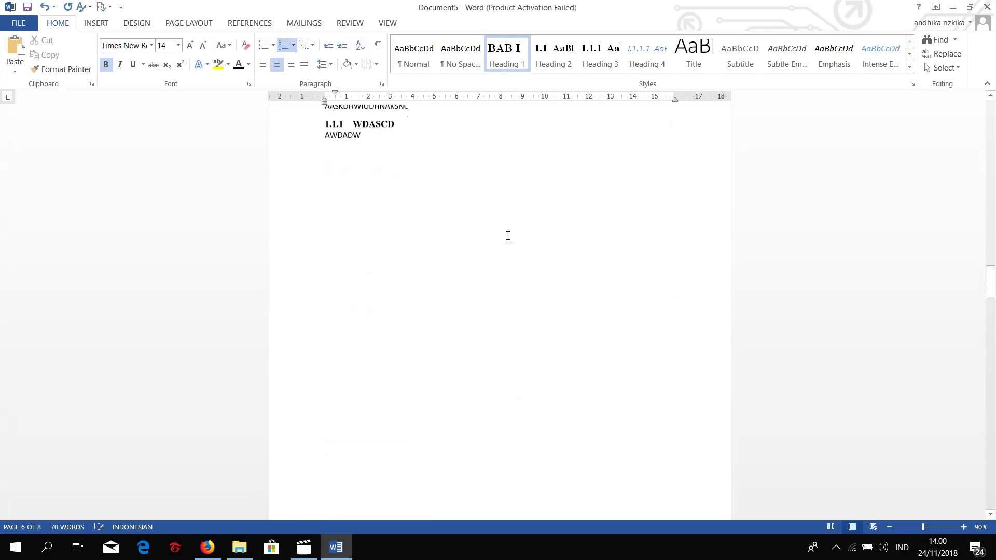
pyautogui.scroll(4, 509, 235)
pyautogui.scroll(4, 509, 237)
pyautogui.scroll(6, 508, 237)
pyautogui.scroll(-2, 509, 234)
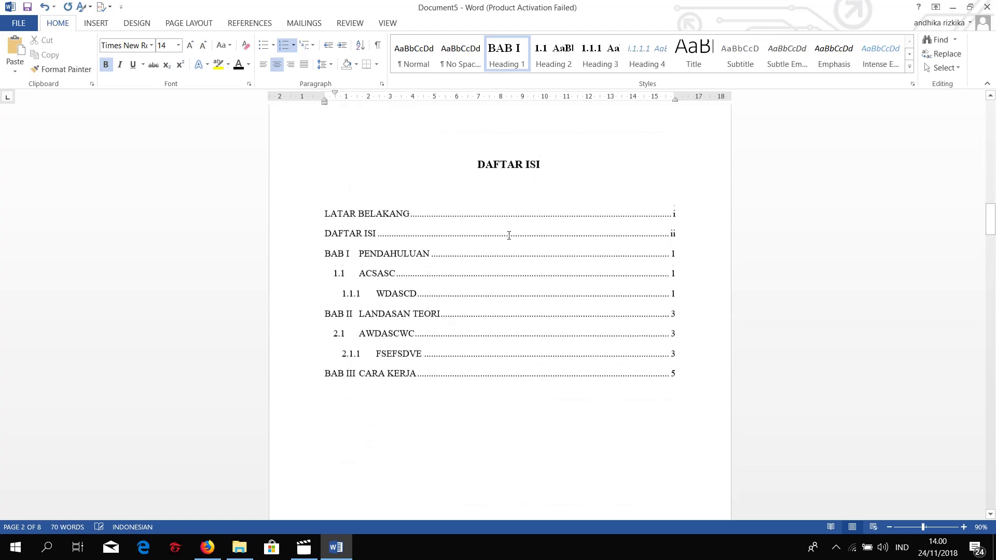
pyautogui.scroll(3, 514, 239)
pyautogui.scroll(4, 525, 250)
pyautogui.scroll(4, 527, 252)
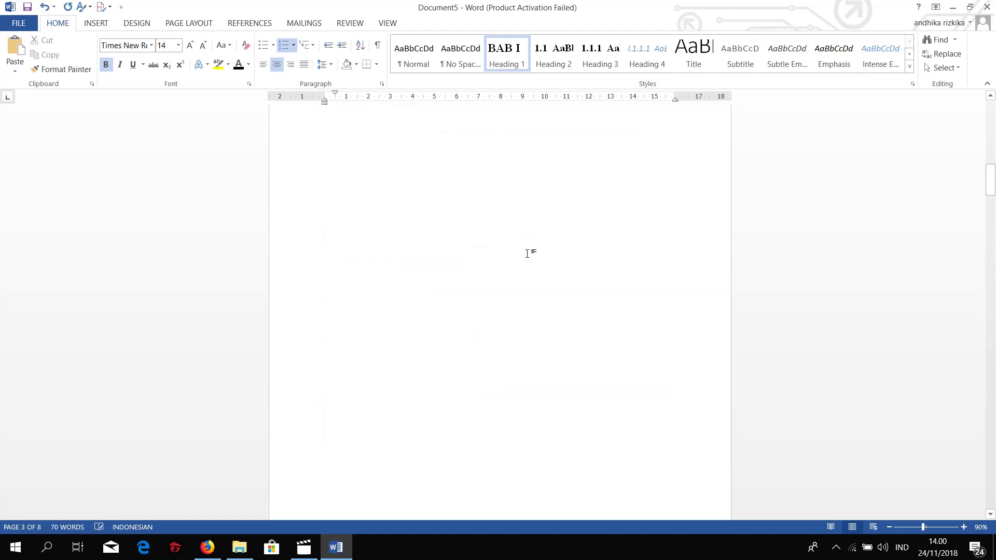
pyautogui.scroll(4, 528, 254)
pyautogui.scroll(4, 528, 253)
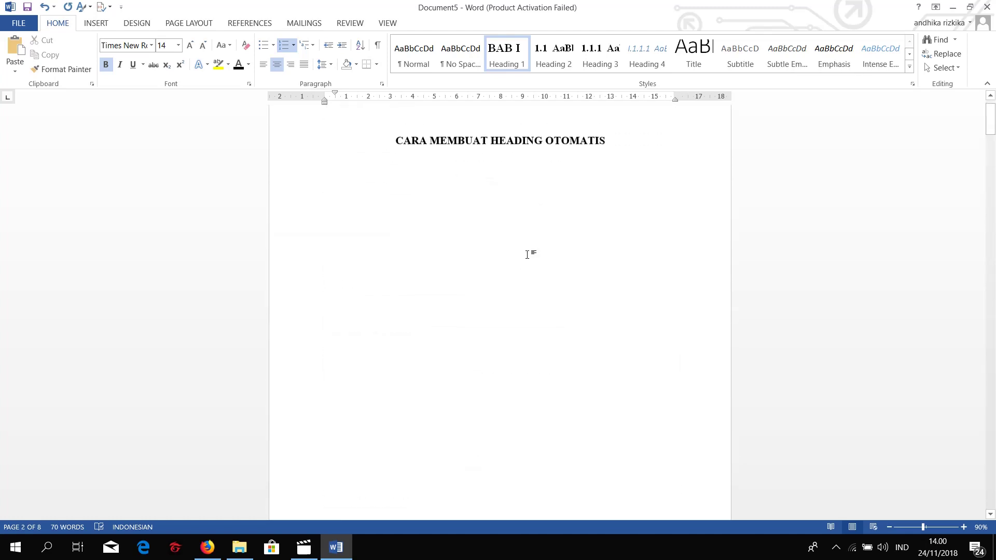
pyautogui.scroll(1, 527, 253)
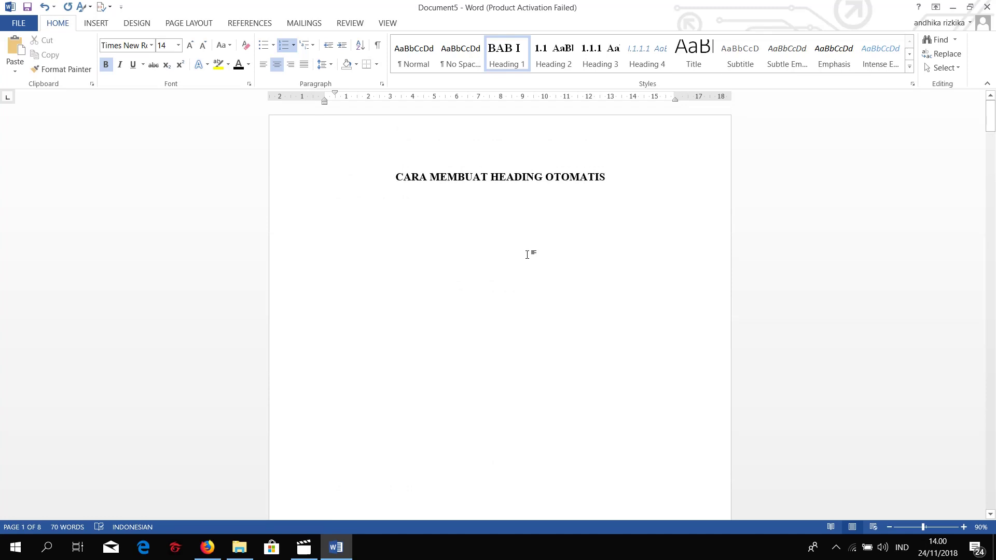